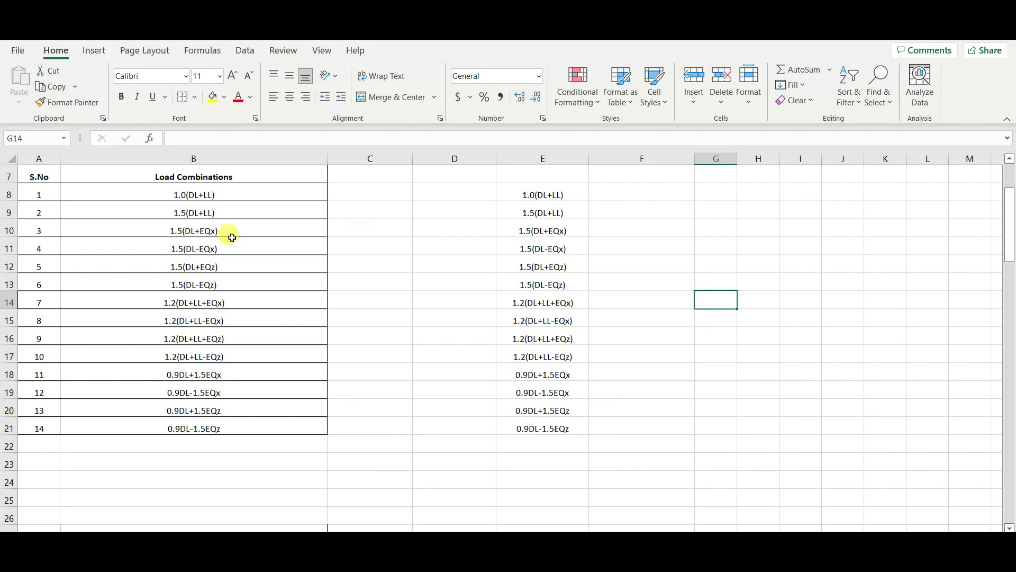
Review the load combinations listed in cells B8 to B21 of the table
drag(226, 194, 227, 208)
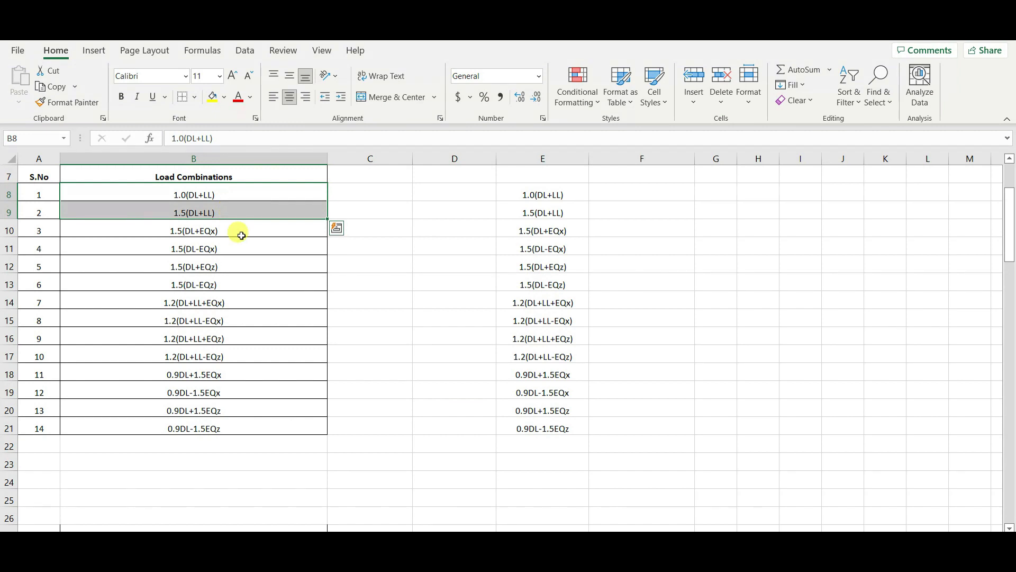
drag(242, 235, 252, 231)
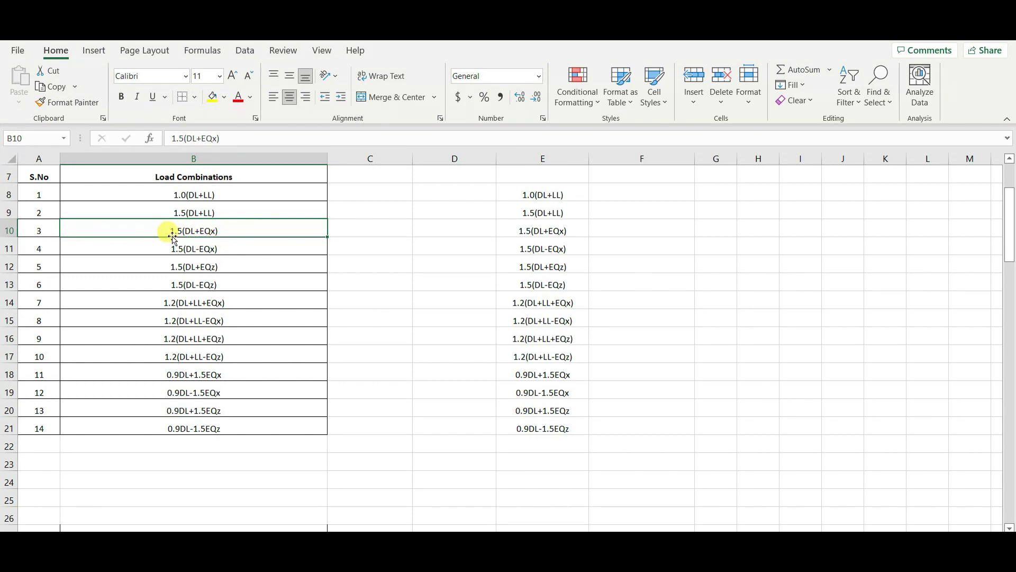
click(160, 302)
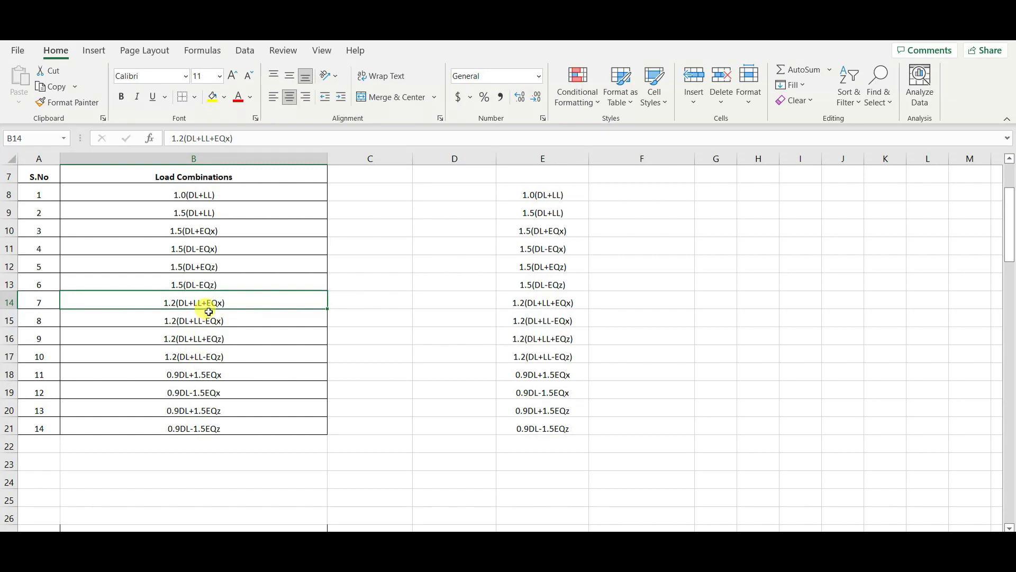
click(151, 376)
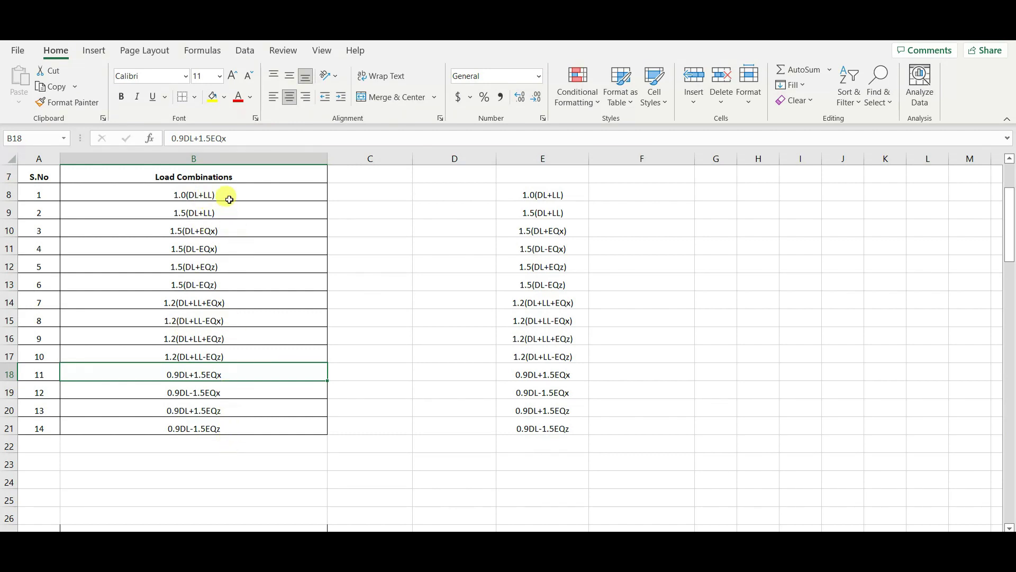
drag(228, 199, 203, 425)
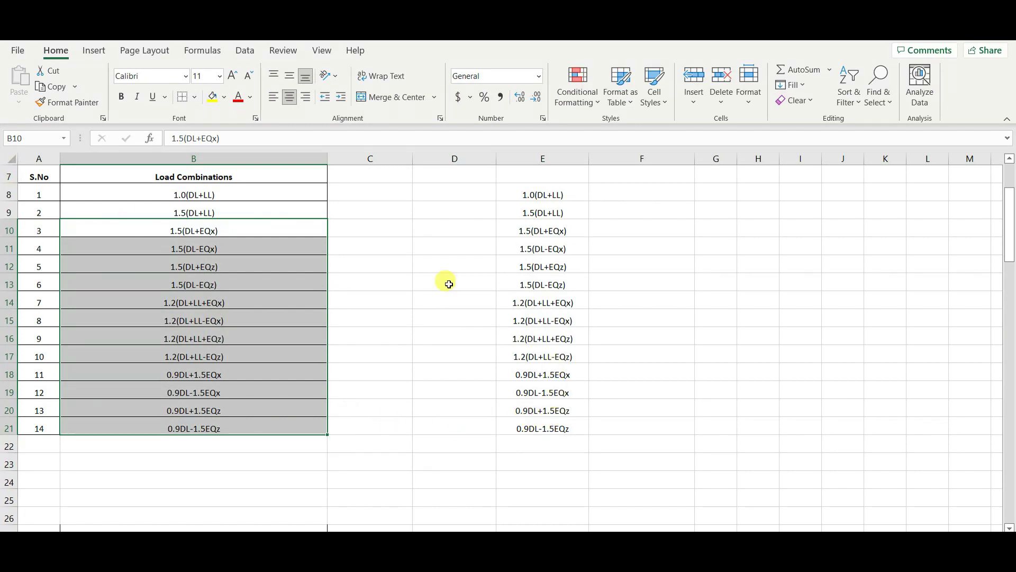
click(749, 298)
Copy the fourteen load combinations in cells E8 to E21
drag(550, 196, 545, 429)
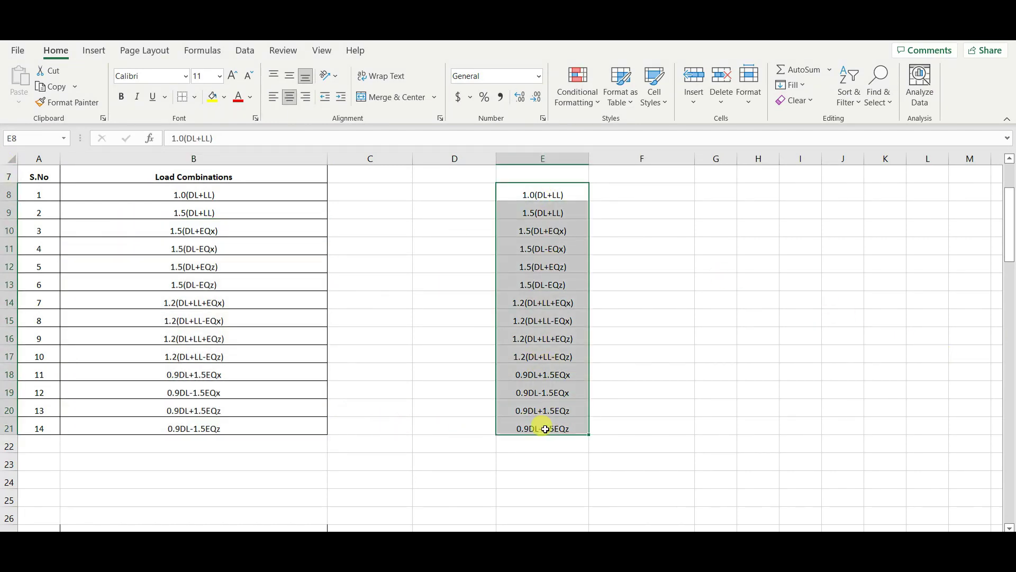
key(ctrl+c)
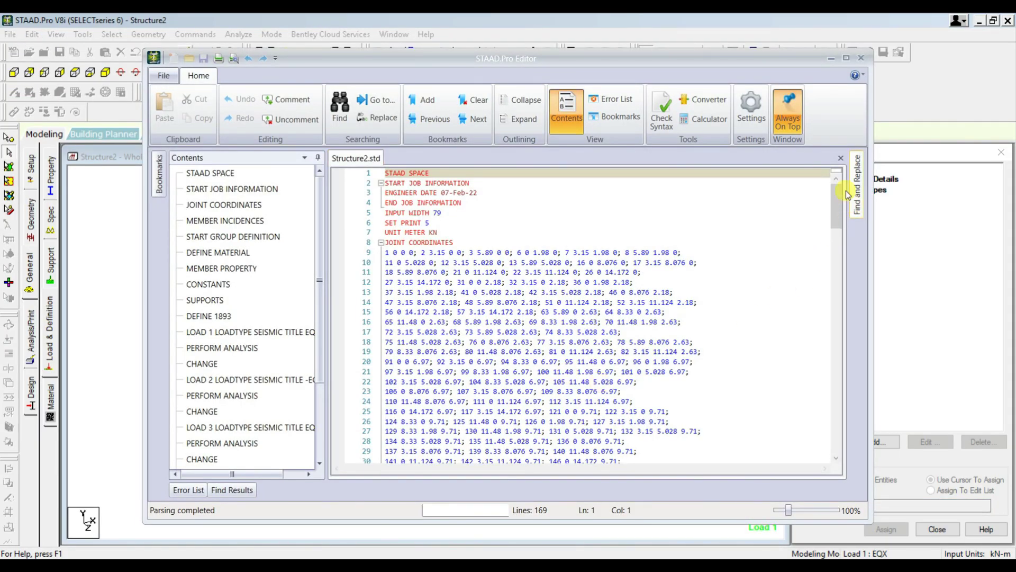
In the STAAD.Pro Editor, add the comment line "***LOAD COMBINATIONS ****" after the last live load line and paste the copied combinations below it
drag(836, 204, 836, 428)
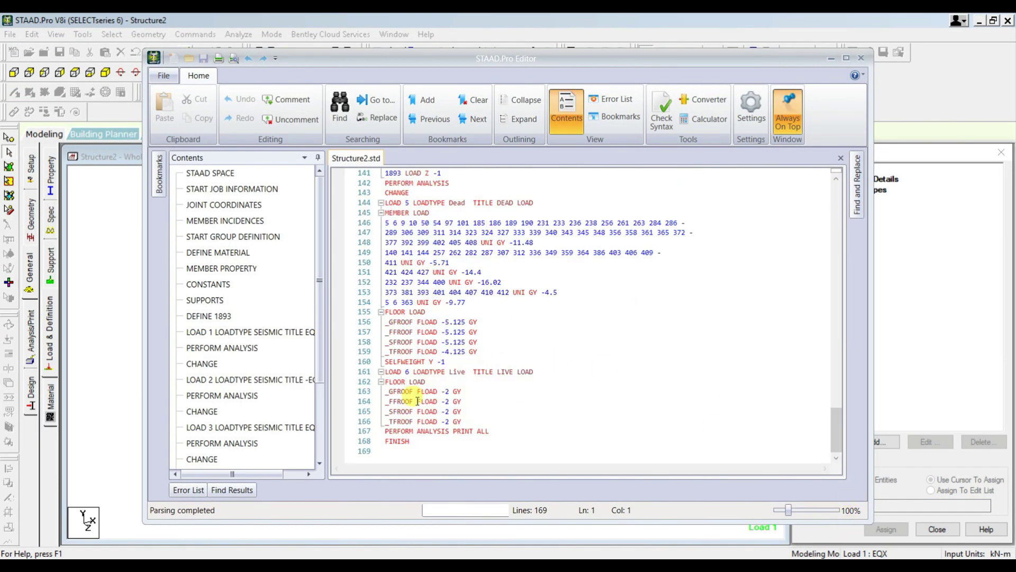
click(478, 422)
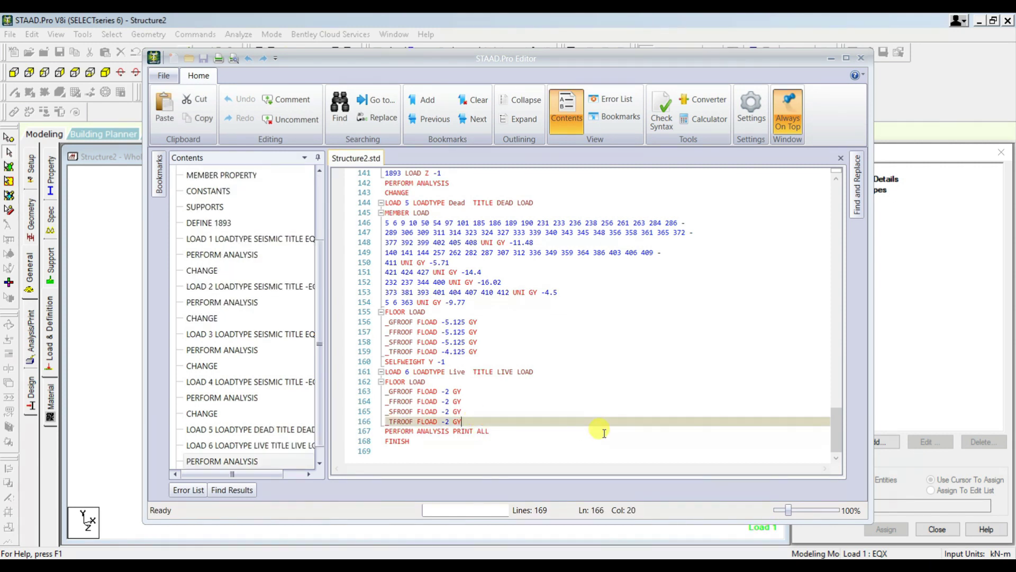
key(Return)
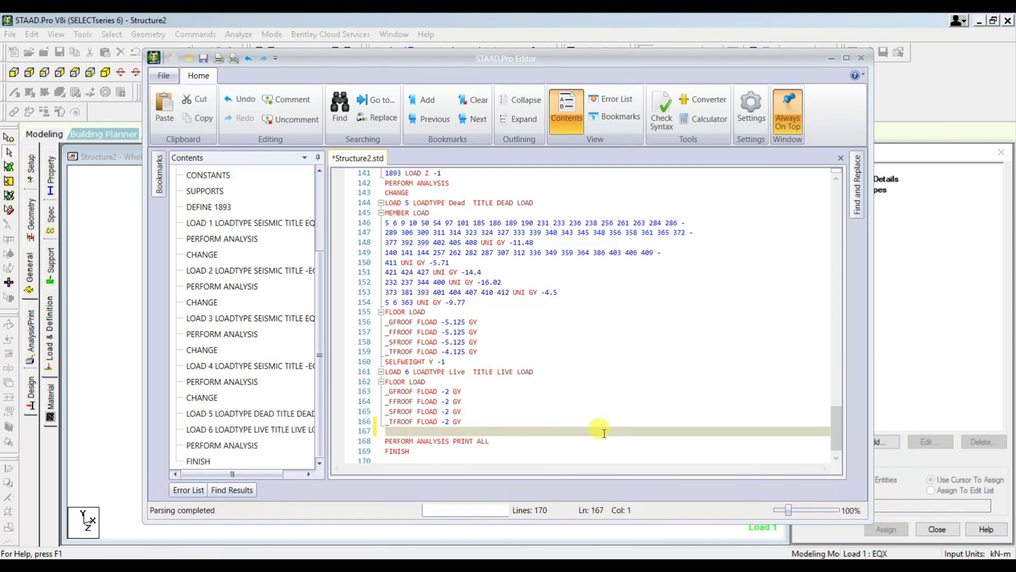
text(***)
key(Caps_Lock)
text(LOAD CO)
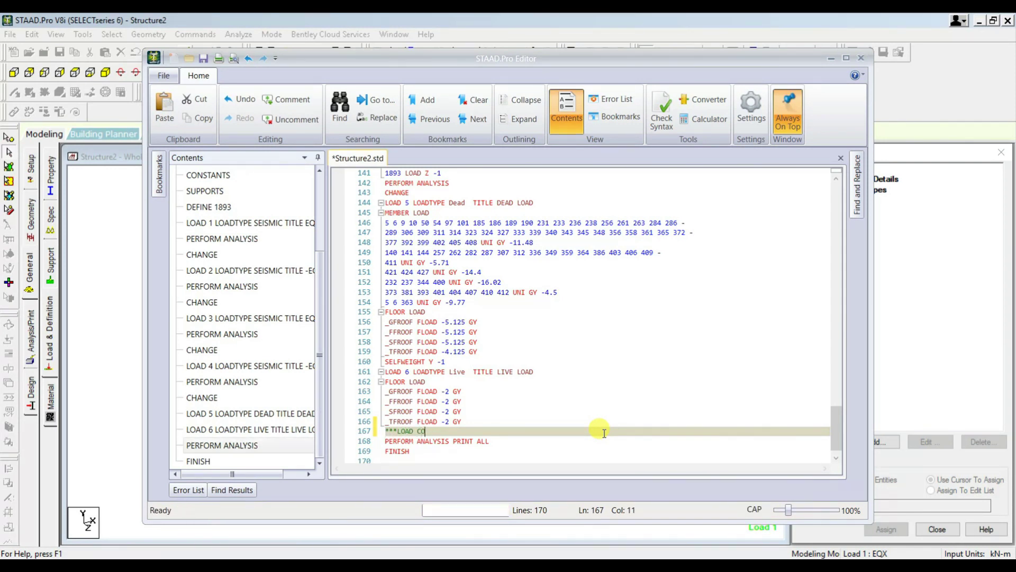
text(MBINATIONS )
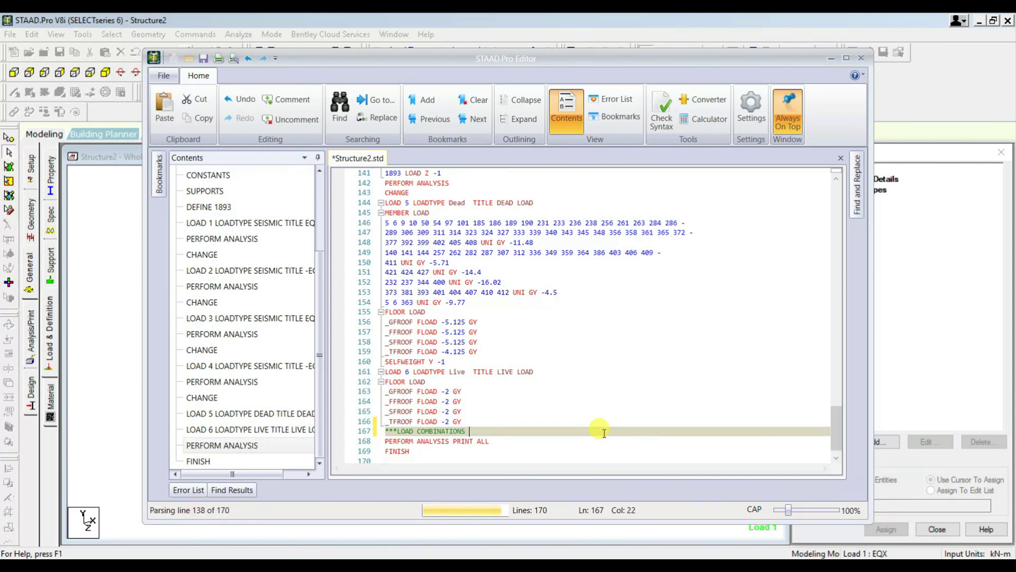
text(8*)
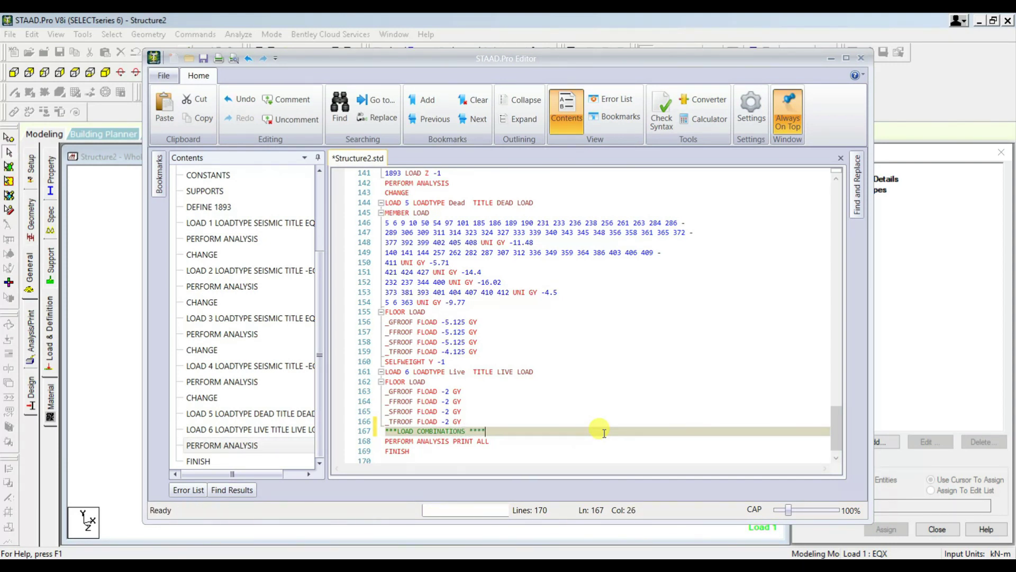
key(Return)
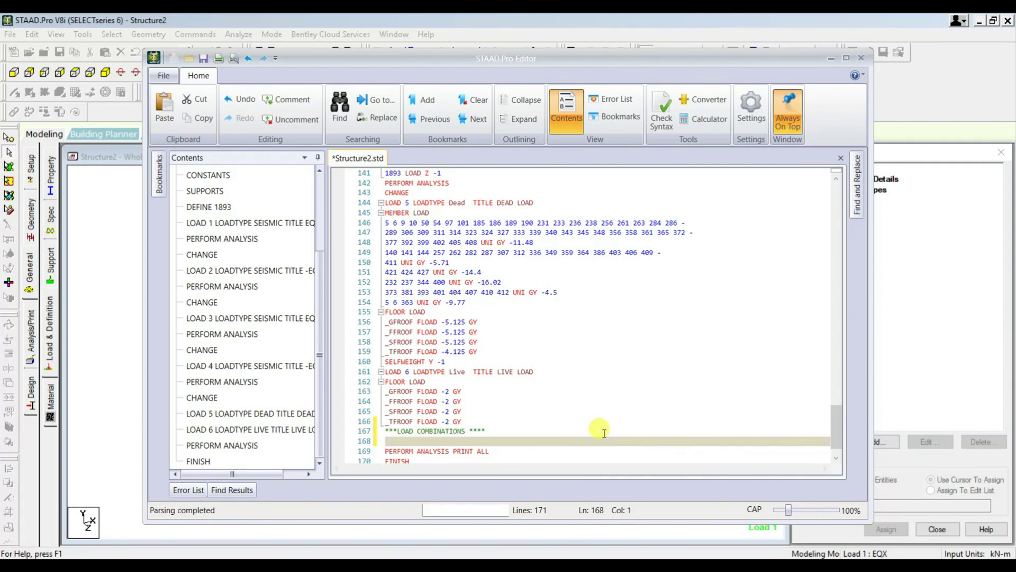
key(ctrl+v)
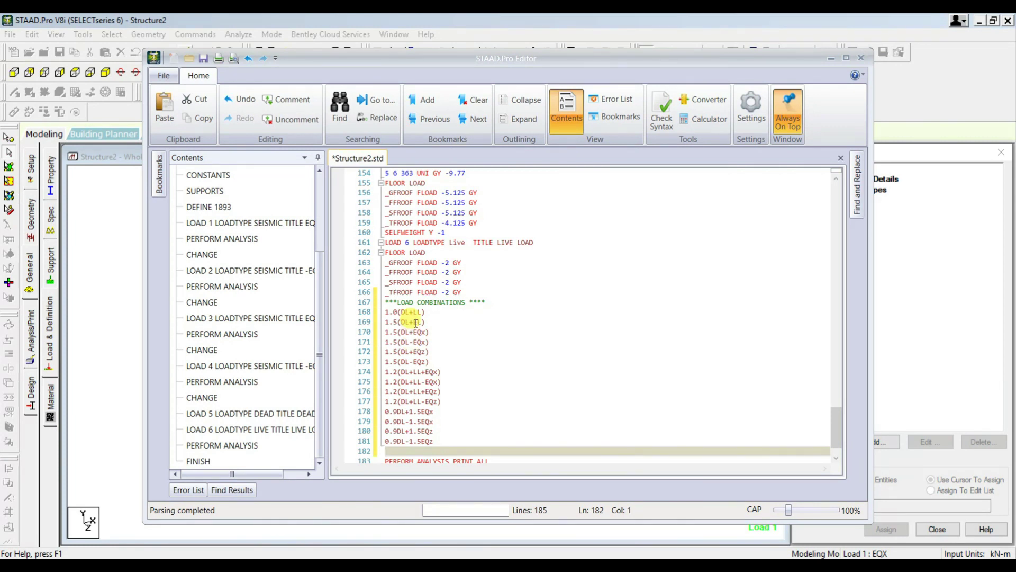
Prefix the pasted 1.0(DL+LL) line with "LOAD COMB 7"
scroll(408, 296, up, 1)
scroll(422, 252, up, 3)
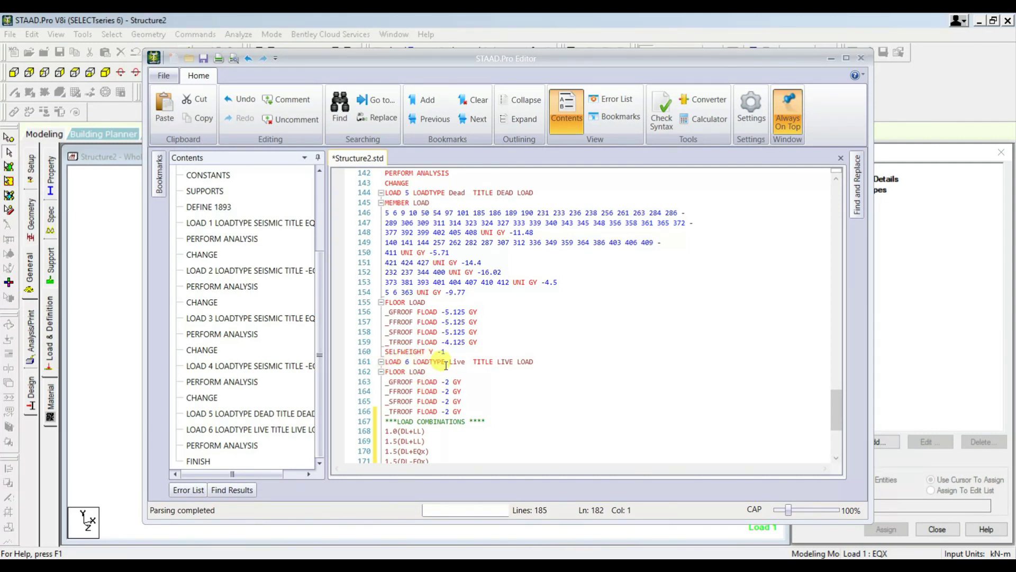
scroll(402, 349, down, 2)
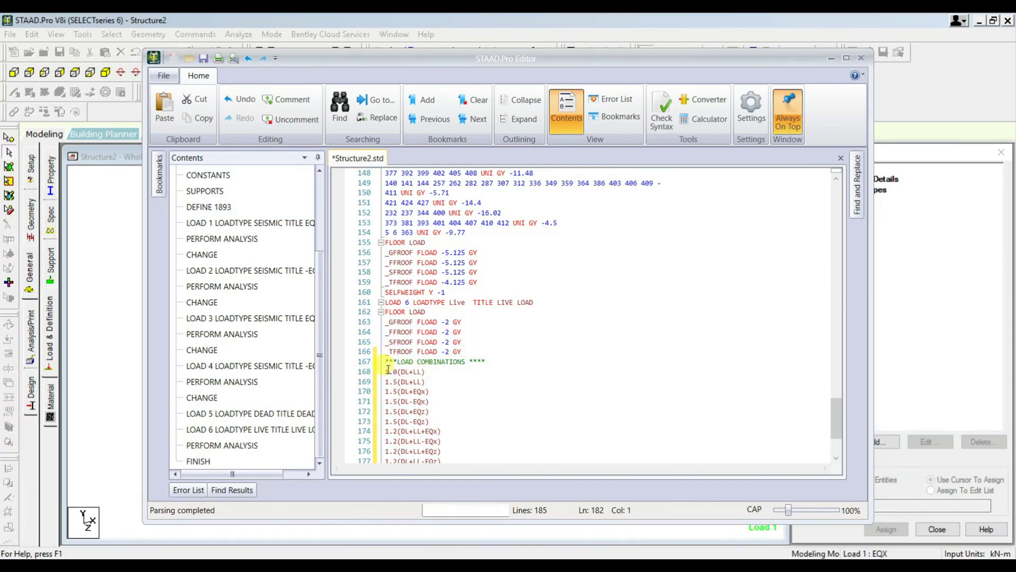
click(388, 370)
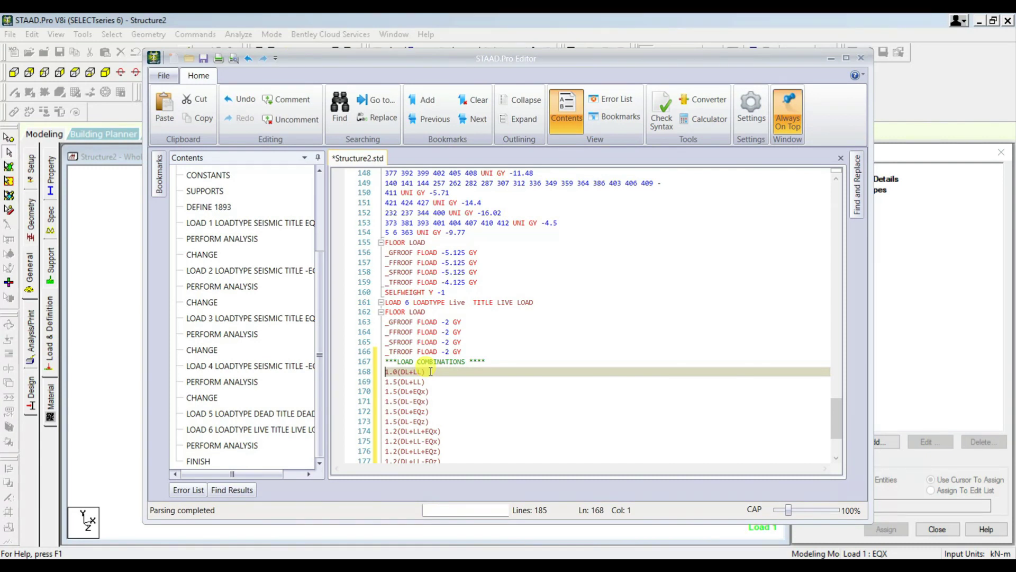
text(LOAD COMB )
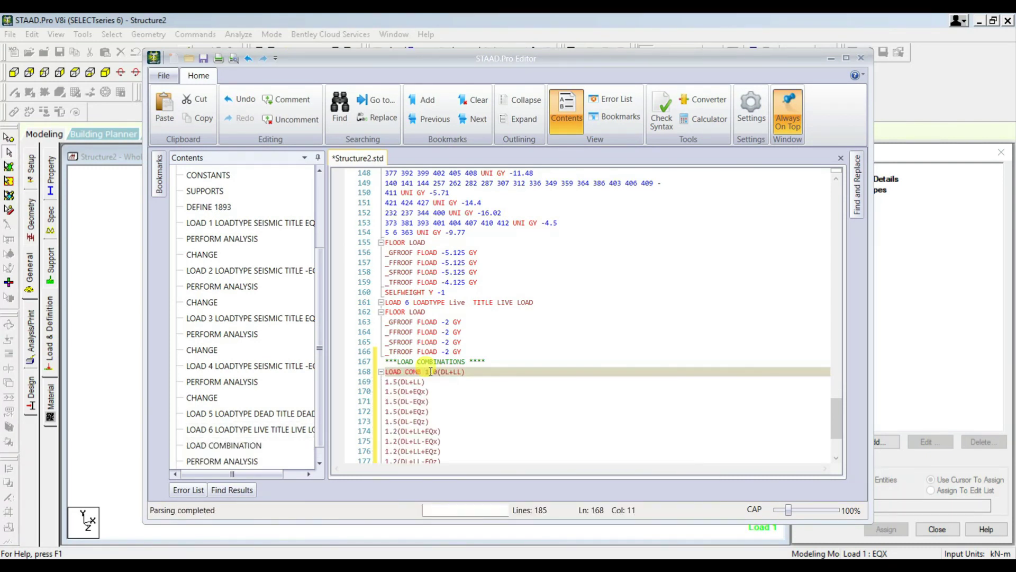
text(7)
click(482, 373)
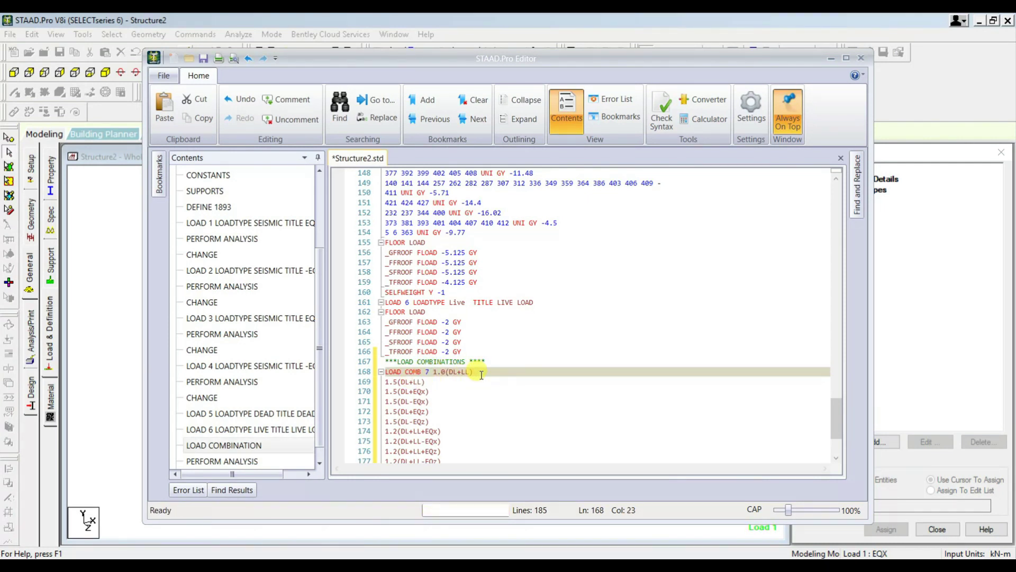
Insert the factor line "5 1.0 6 1.0" below load combination 7
key(Return)
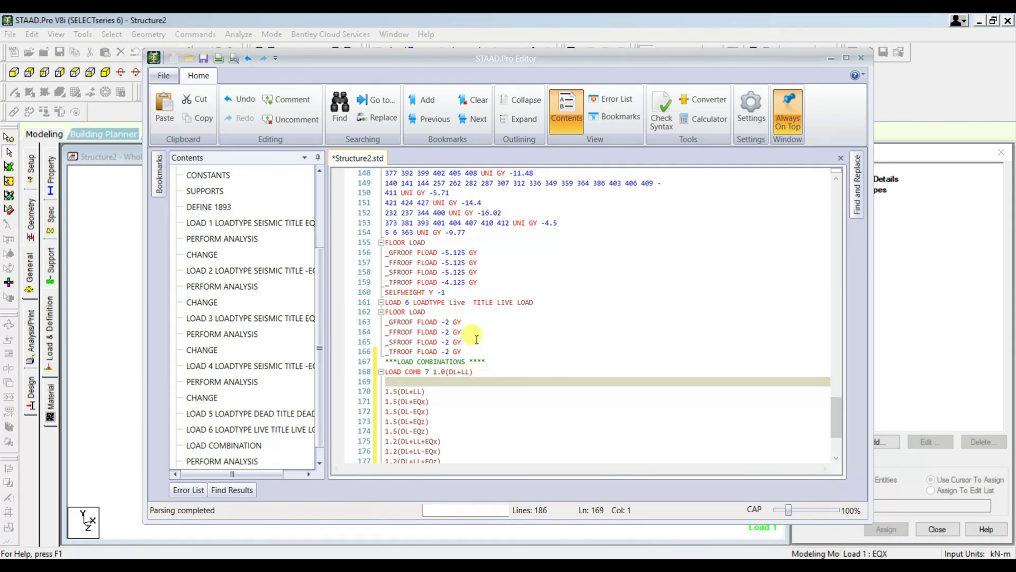
scroll(465, 310, up, 3)
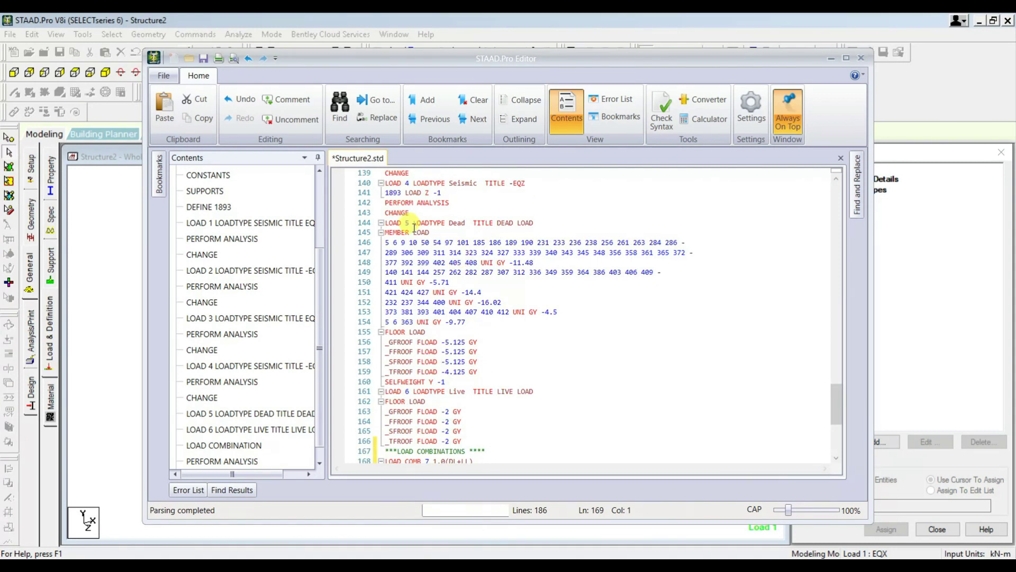
scroll(455, 228, down, 3)
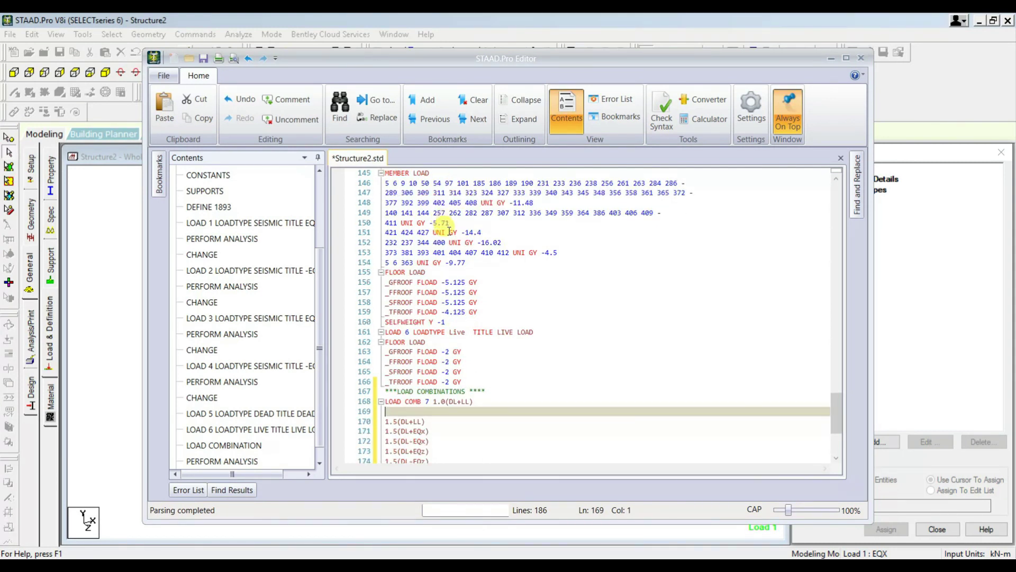
text(5 )
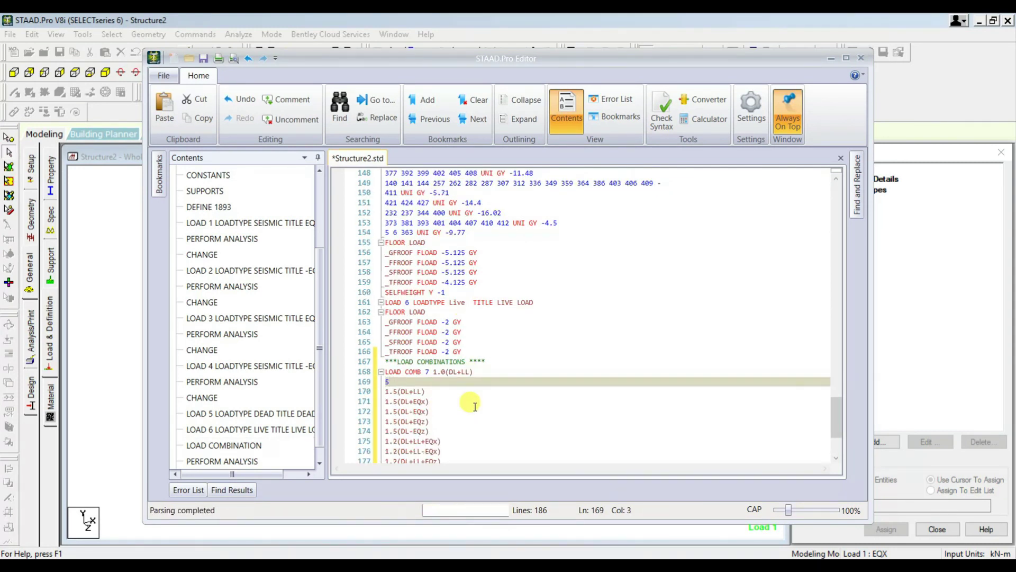
text(1.0 6 )
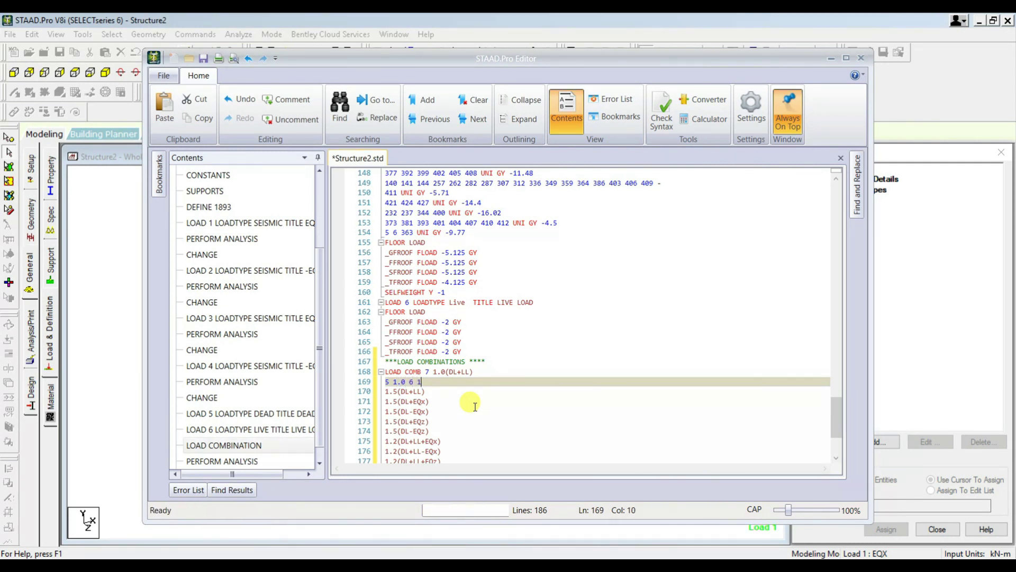
text(1.0)
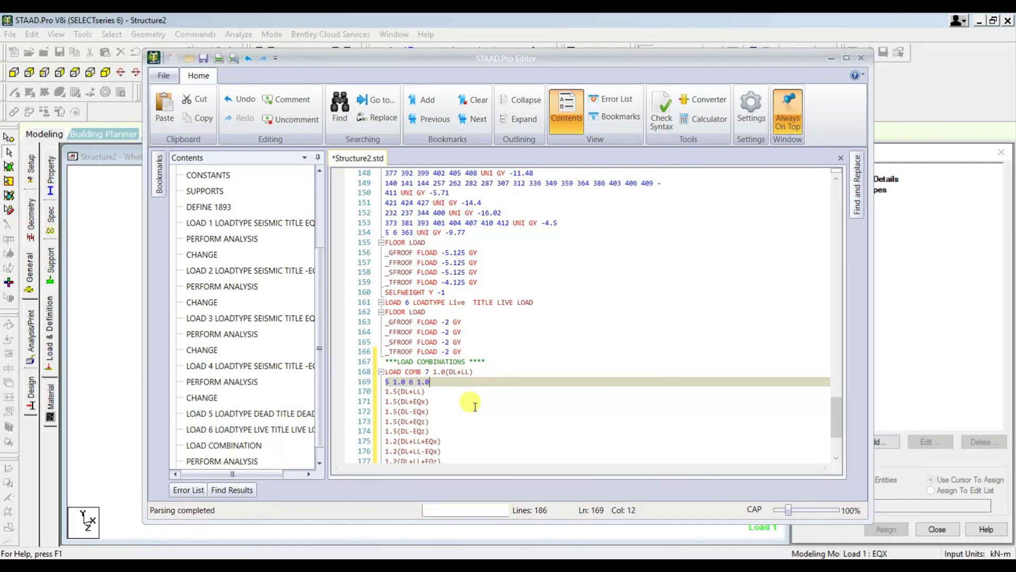
Copy the LOAD COMB prefix in front of the 1.5(DL+LL) line and number that combination 8
click(387, 392)
drag(387, 372, 435, 367)
key(ctrl+c)
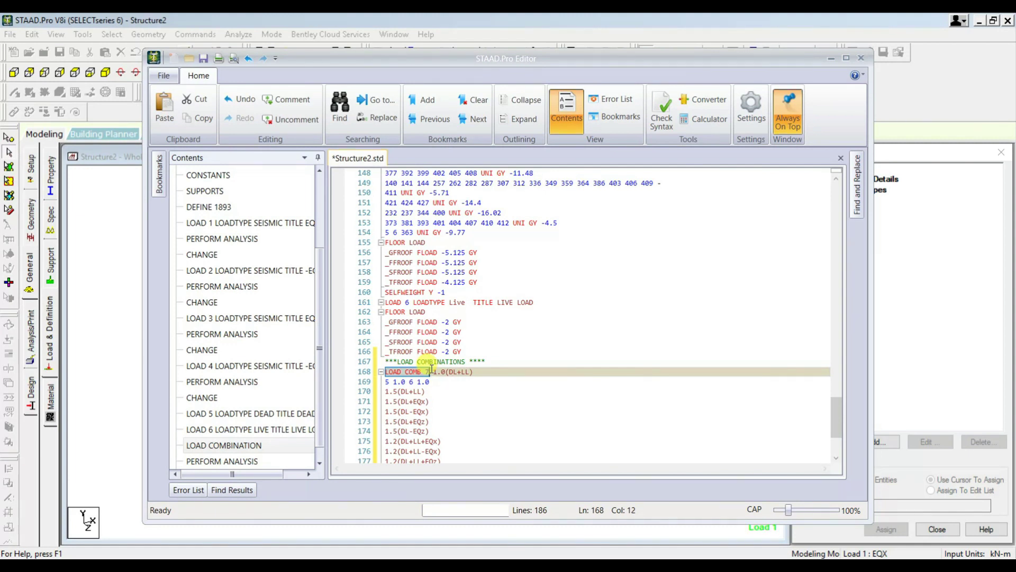
click(387, 392)
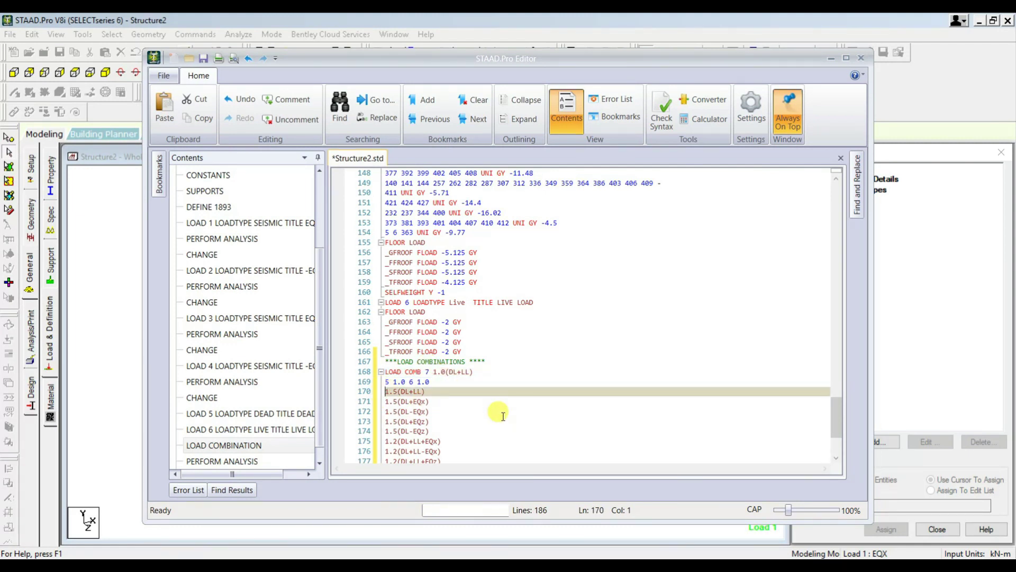
key(ctrl+v)
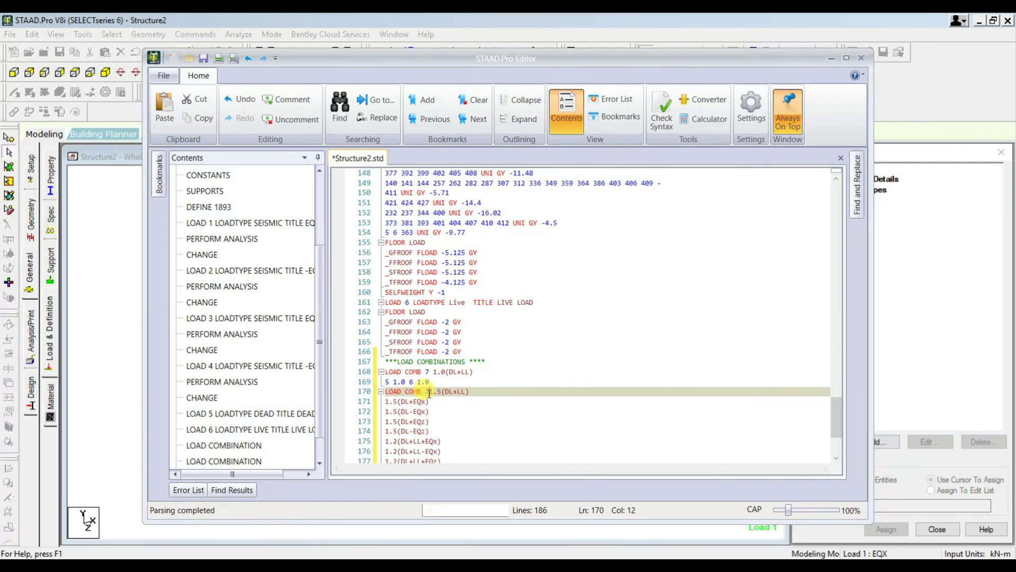
click(426, 392)
click(476, 391)
Insert the factor line "5 1.5 6 1.5" below load combination 8
key(Return)
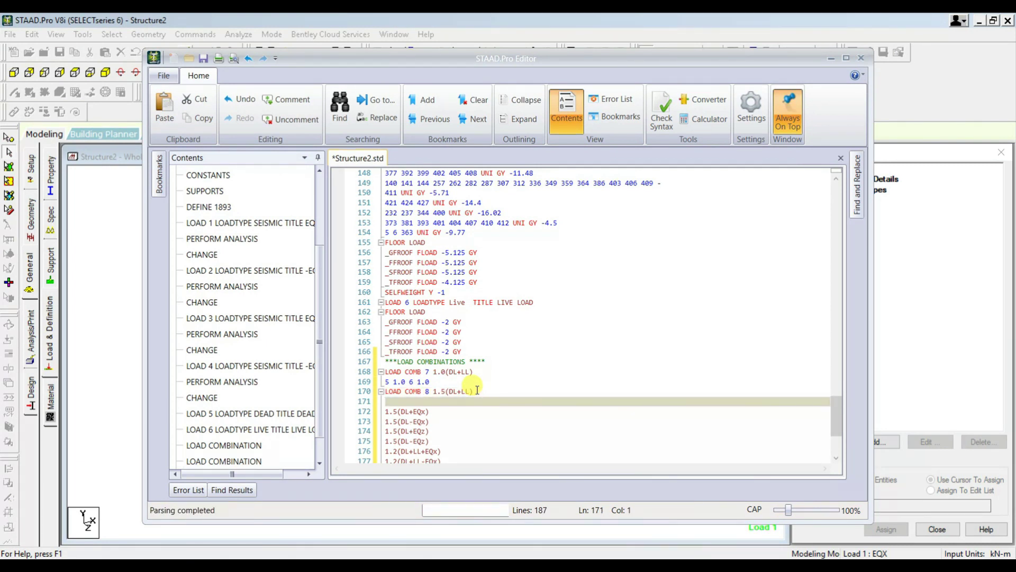
text(5 1.5 )
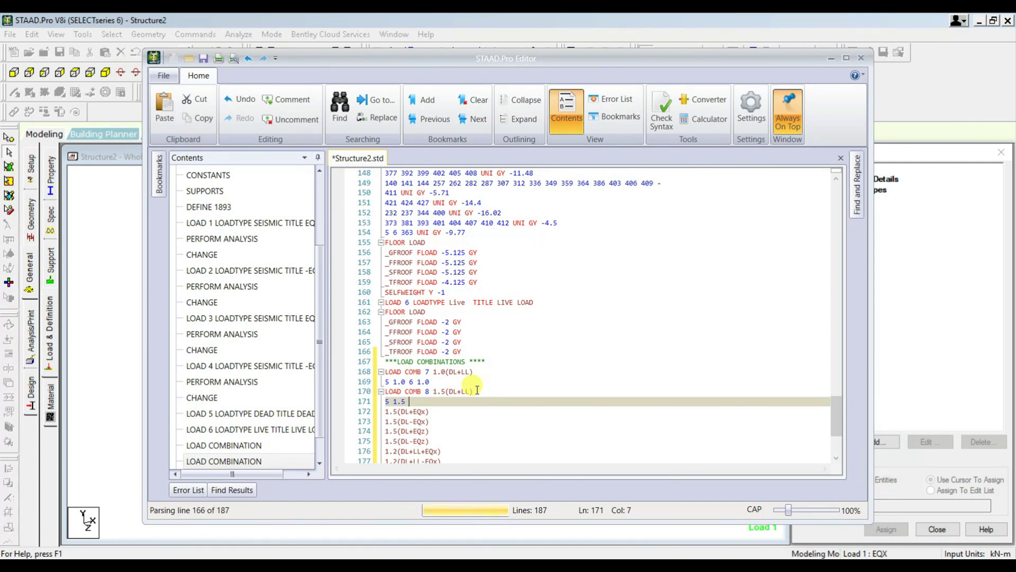
text(6 1.5)
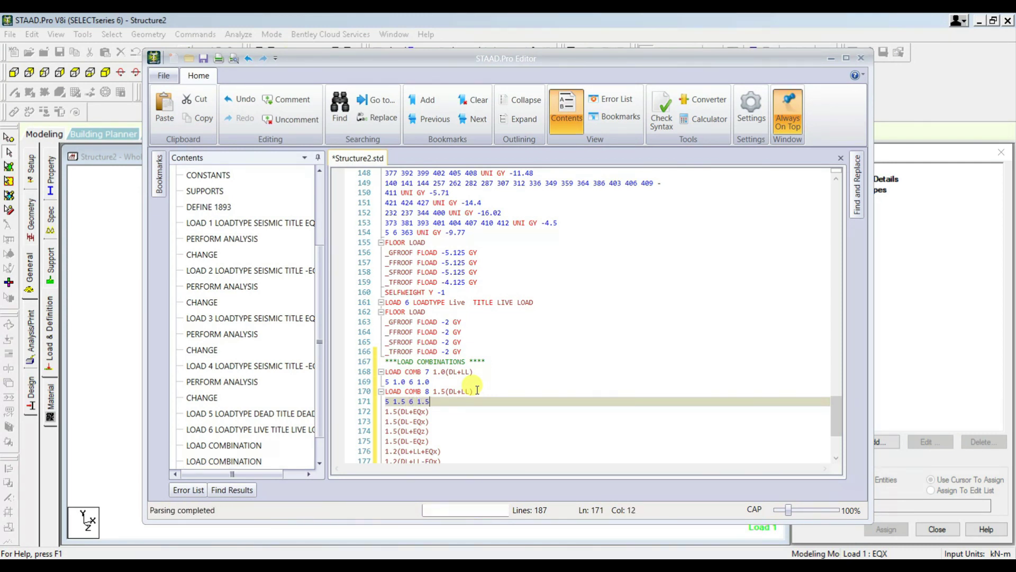
Copy the LOAD COMB prefix in front of the 1.5(DL+EQx) line and number that combination 9
drag(385, 391, 422, 393)
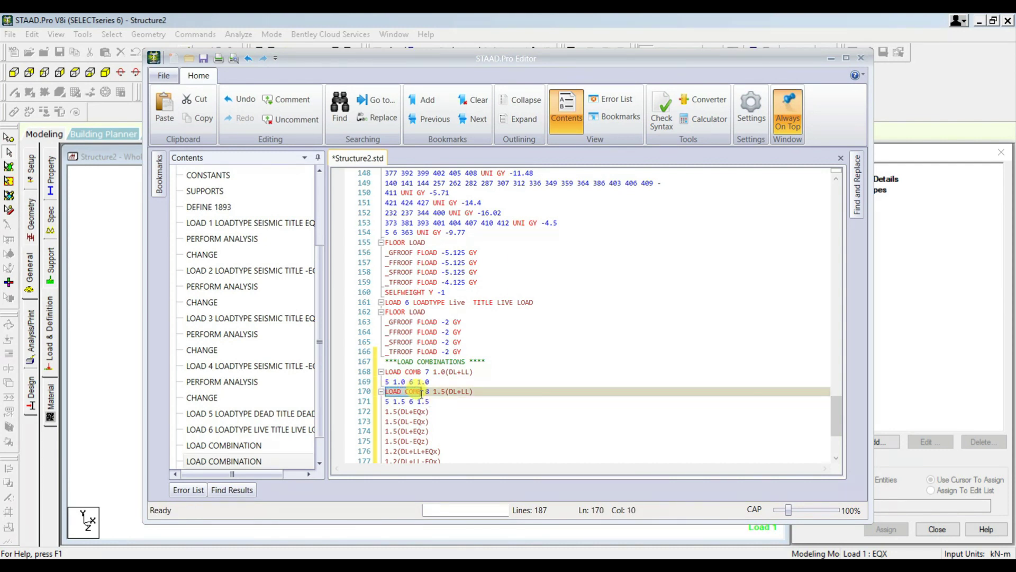
click(387, 411)
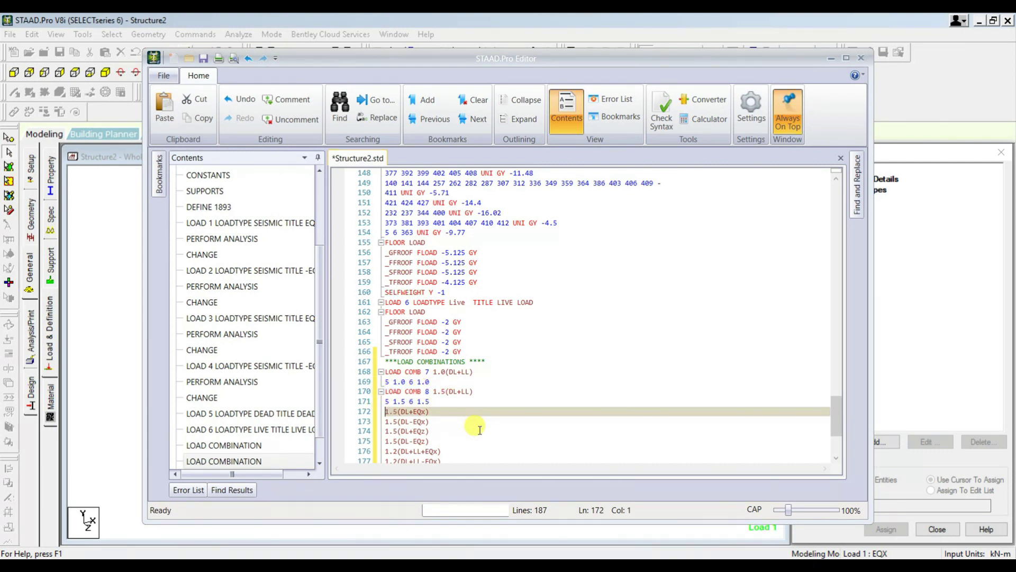
text(LOAD COMB 8)
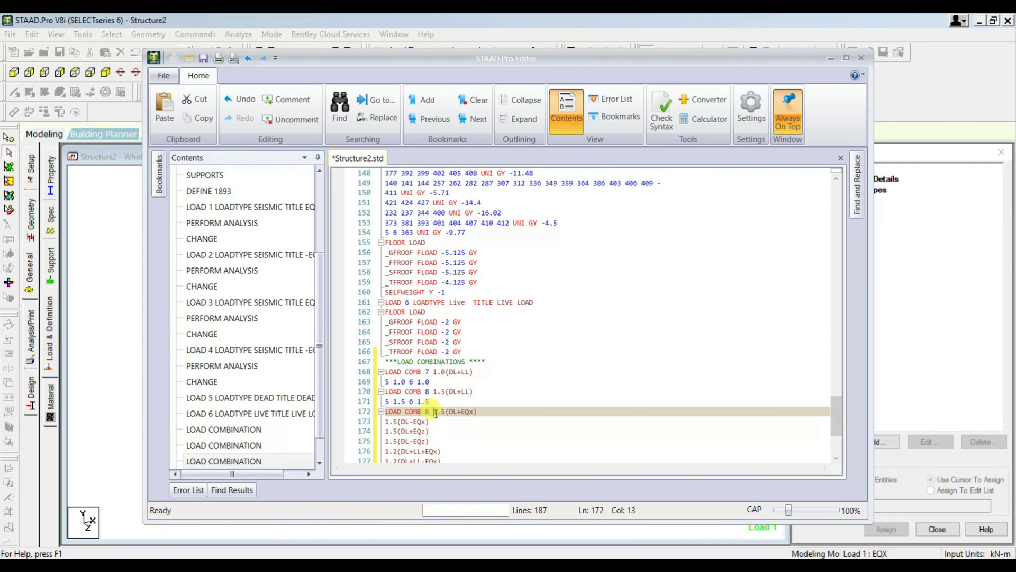
click(432, 411)
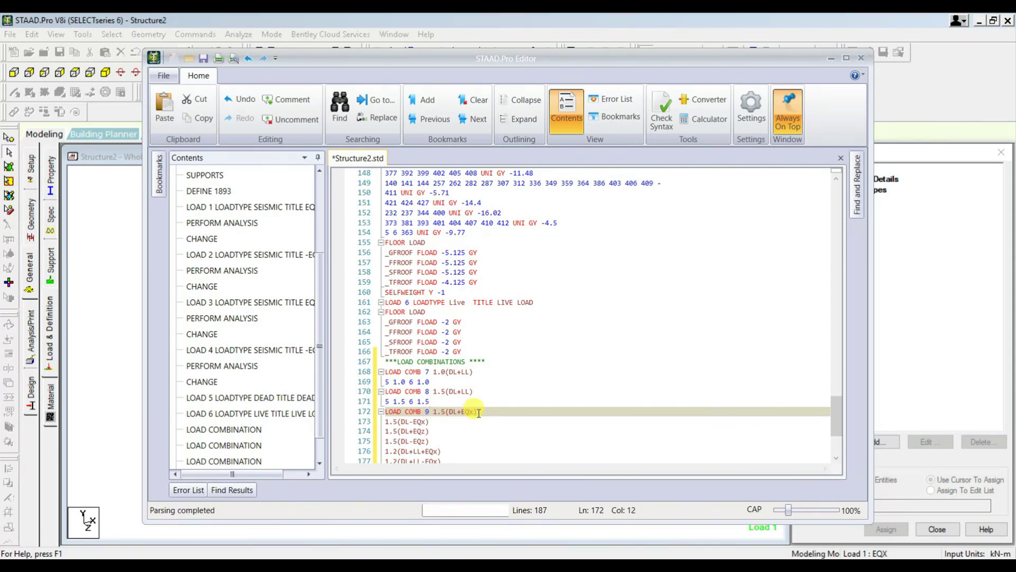
Check the seismic load case numbers and insert the factor line "5 1.5 1 1.5" below load combination 9
scroll(465, 370, up, 7)
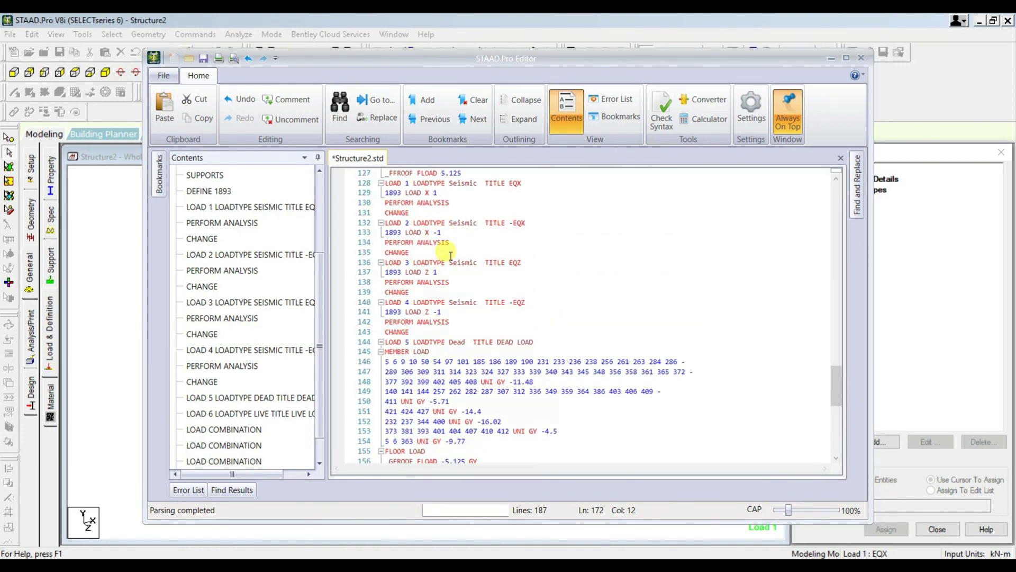
scroll(450, 255, up, 2)
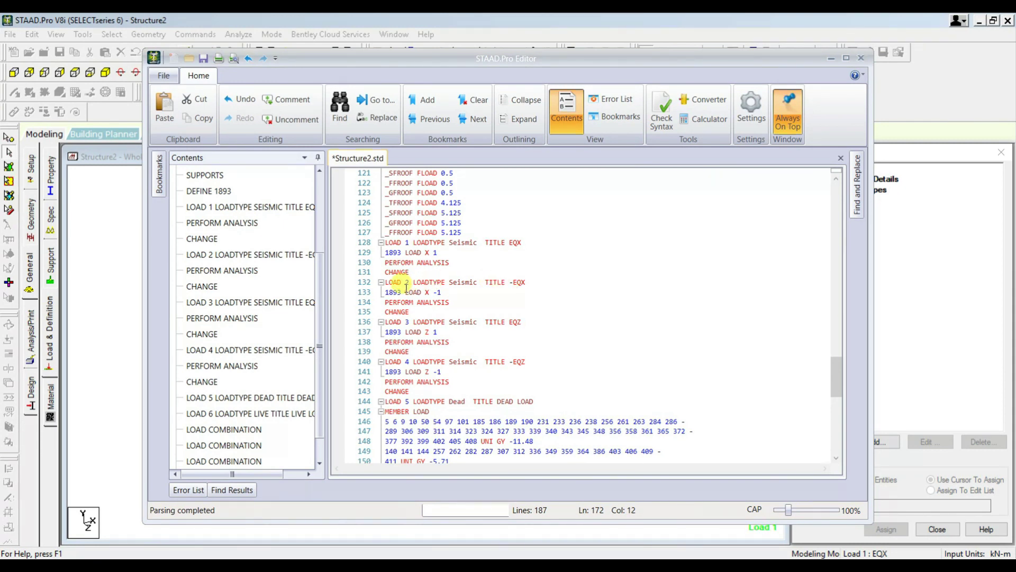
scroll(461, 310, down, 1)
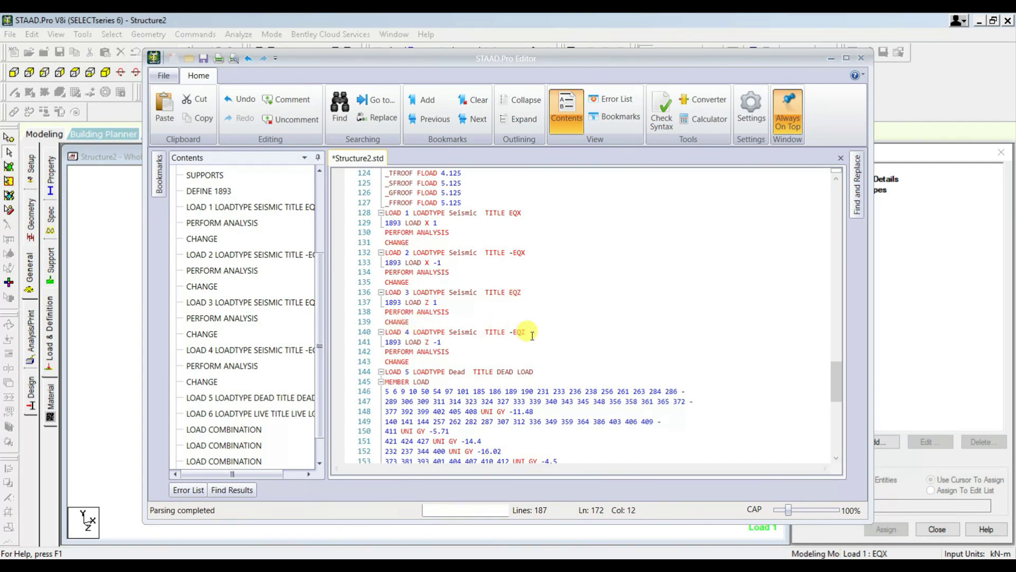
scroll(529, 335, down, 10)
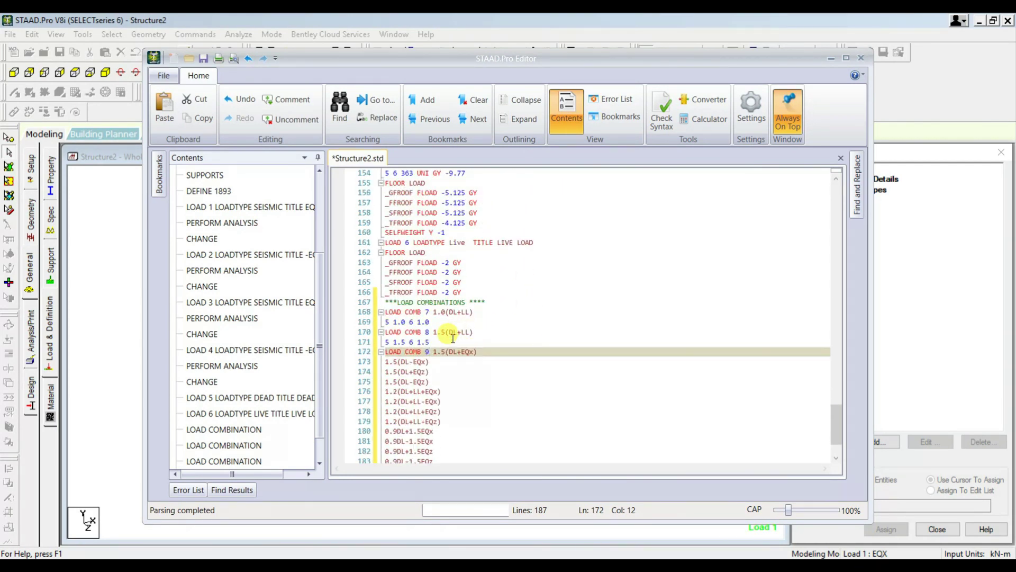
click(476, 351)
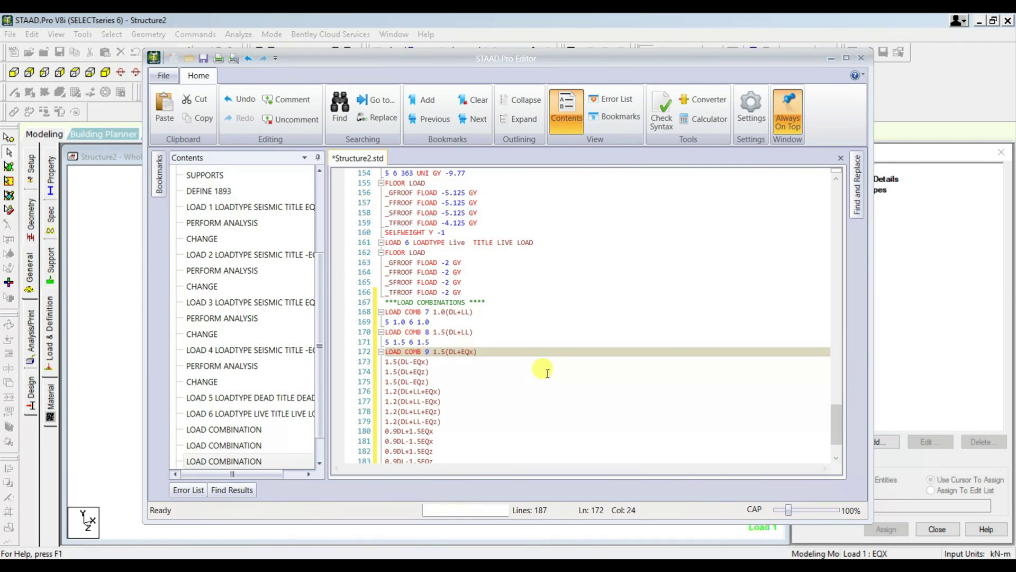
key(Return)
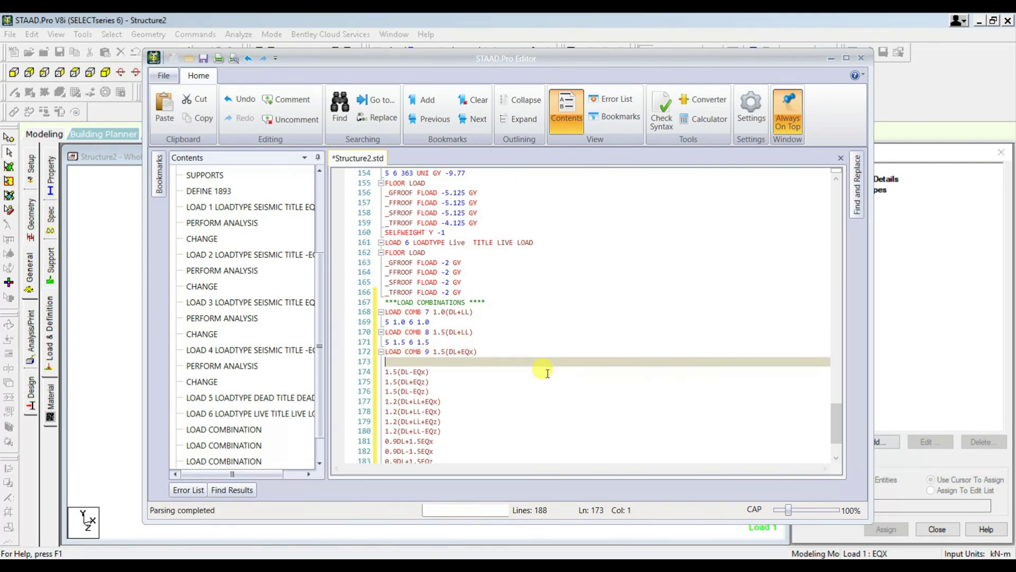
text(5 1.)
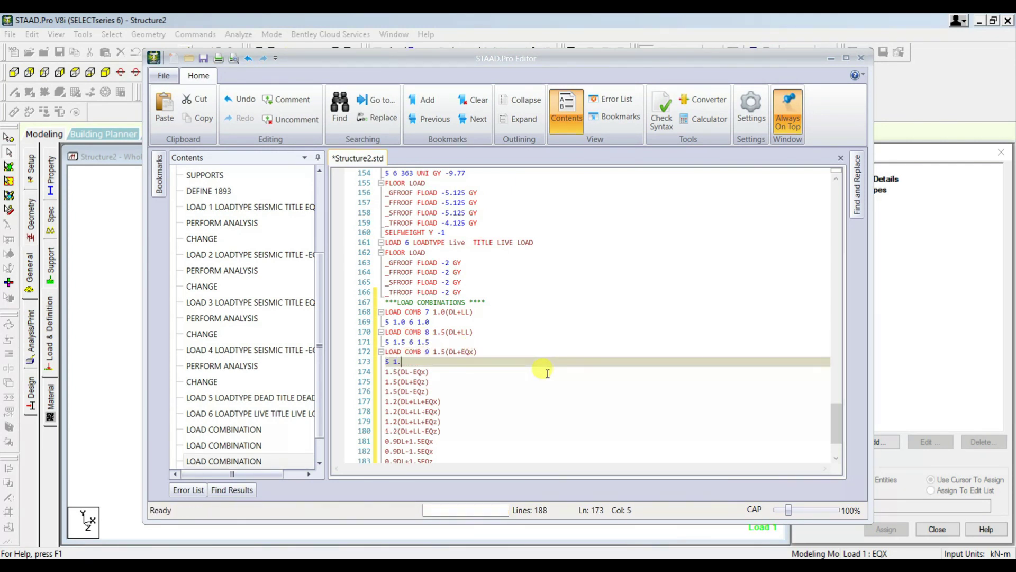
text(5 )
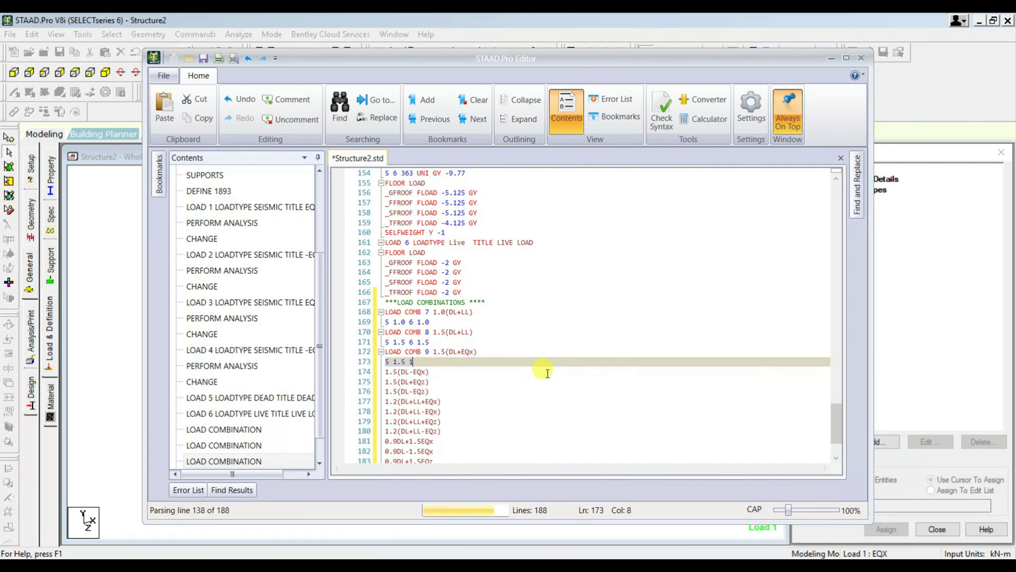
text(1 1.5)
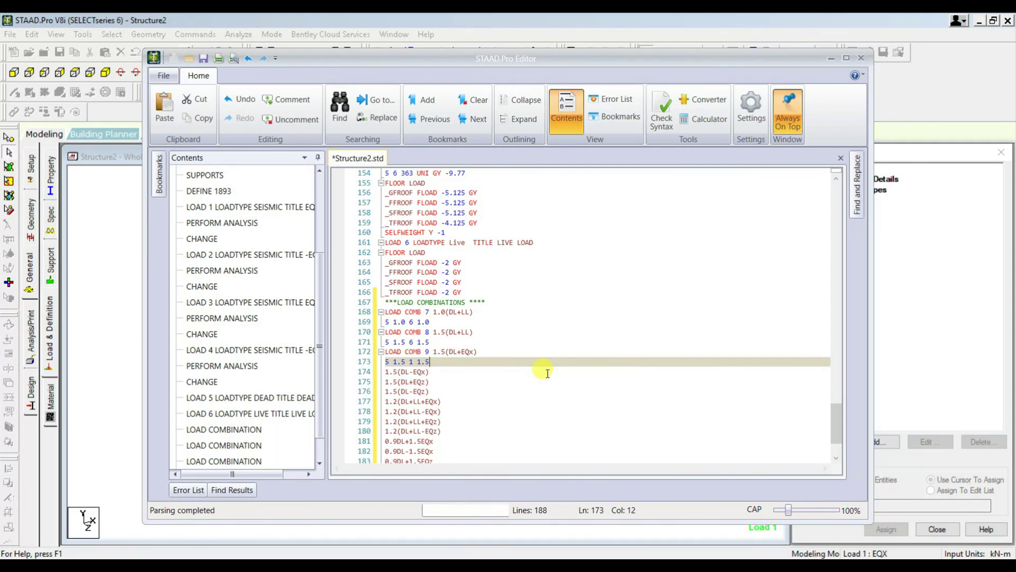
key(Right)
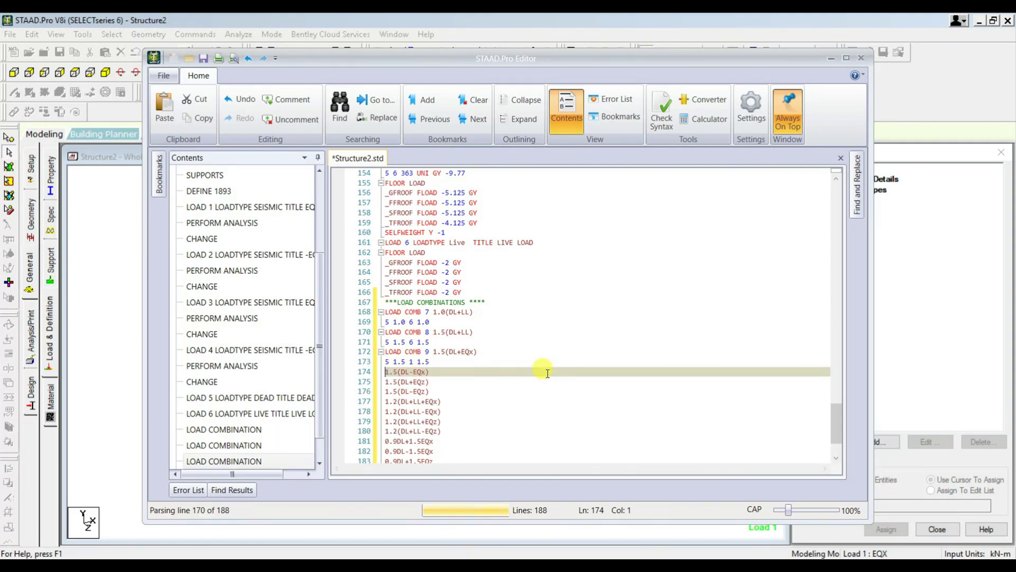
Copy the "LOAD COMB 9" prefix in front of the 1.5(DL-EQx) line
drag(429, 352, 384, 351)
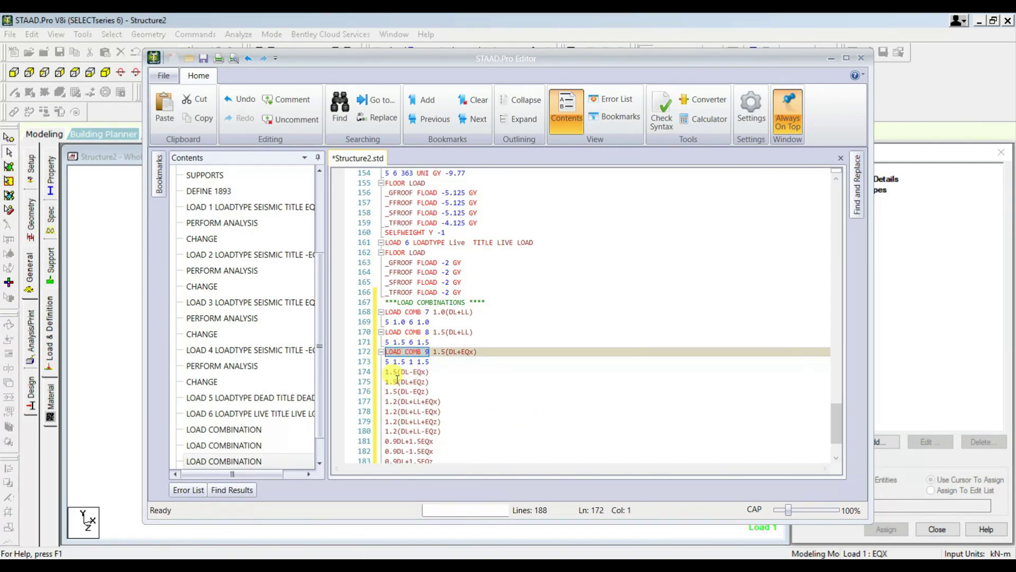
key(ctrl+c)
click(383, 372)
key(ctrl+v)
Insert the factor line "5 1.5 2 -1.5" below the 1.5(DL-EQx) combination
key(End)
key(Return)
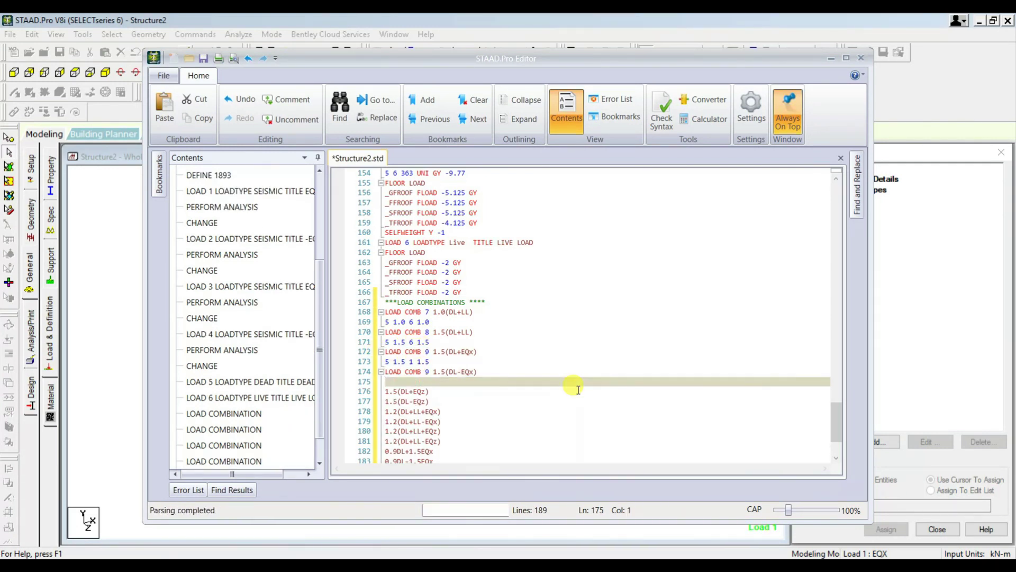
text(5 1)
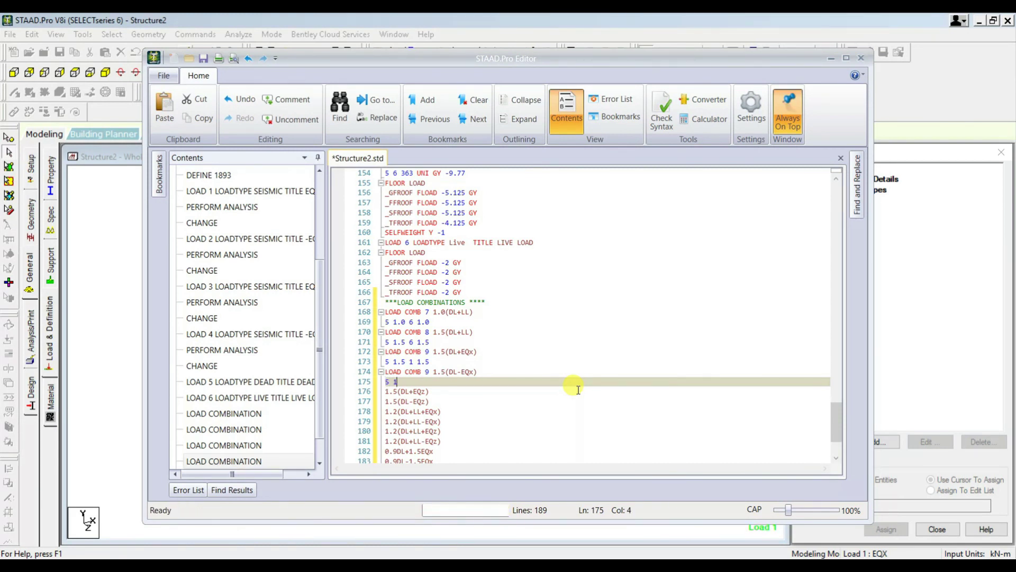
text(.5 )
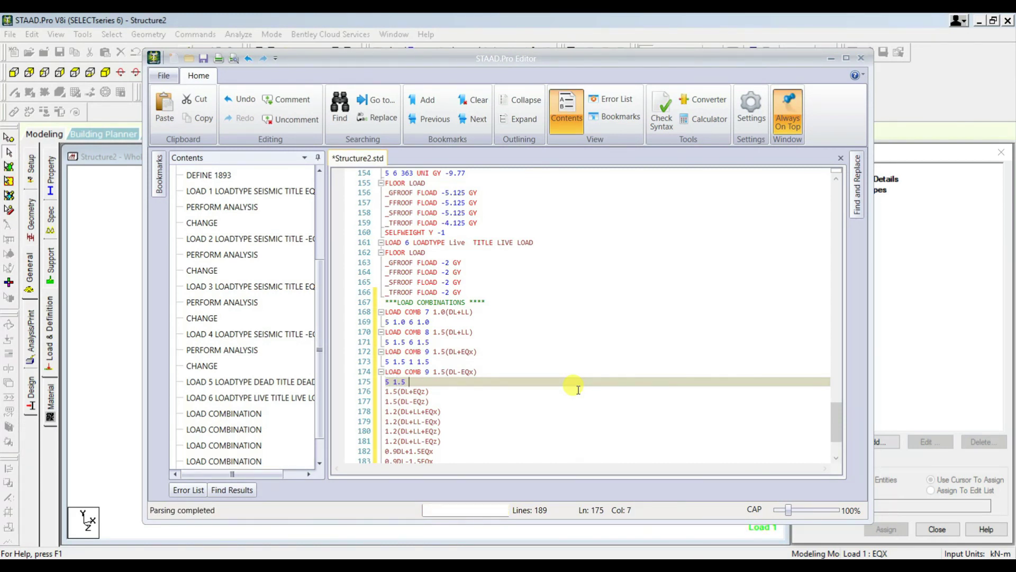
text(2 1)
key(BackSpace)
text(-1.)
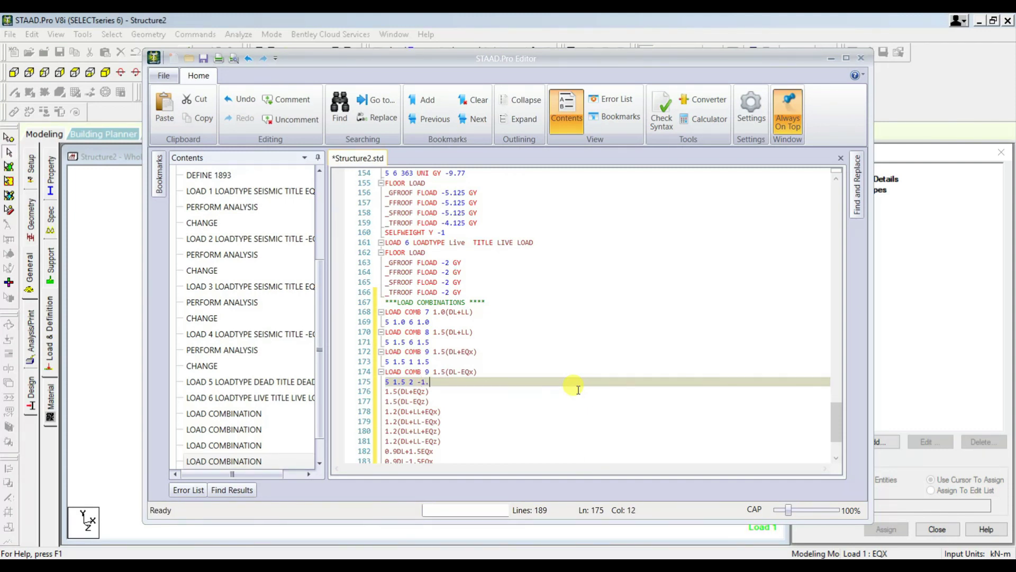
text(5)
Renumber the 1.5(DL-EQx) load combination to 10
scroll(578, 390, down, 2)
drag(429, 311, 389, 312)
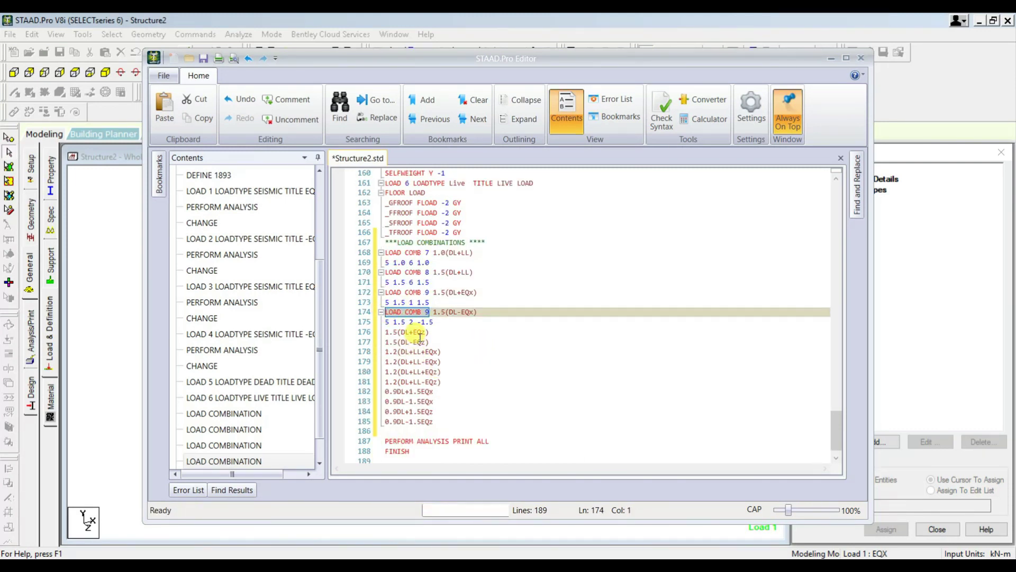
click(427, 311)
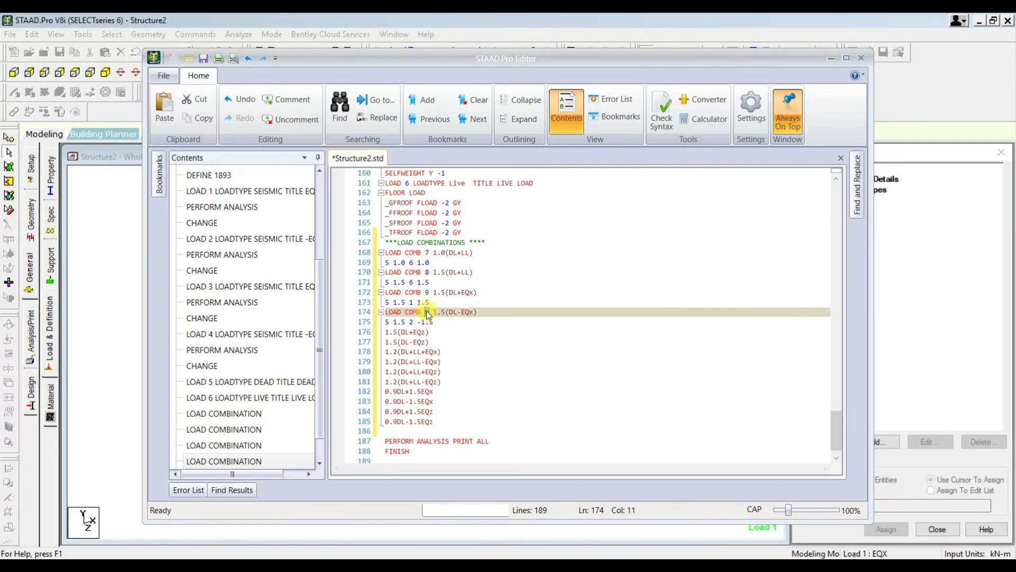
key(Delete)
text(10)
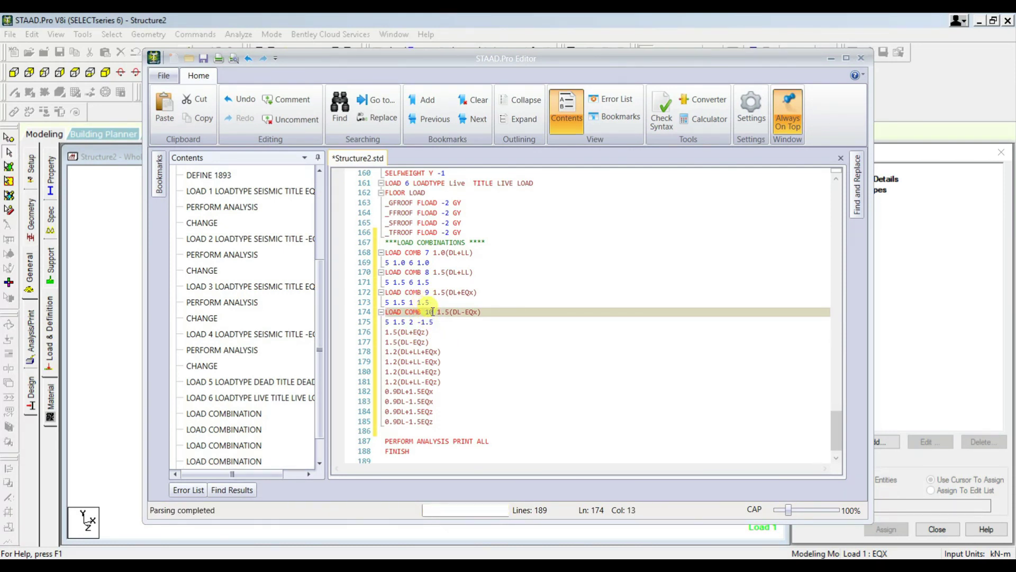
Prefix the 1.5(DL+EQz) line with "LOAD COMB 11" and insert its factor line "5 1.5 3 1.5" below
drag(432, 312, 385, 312)
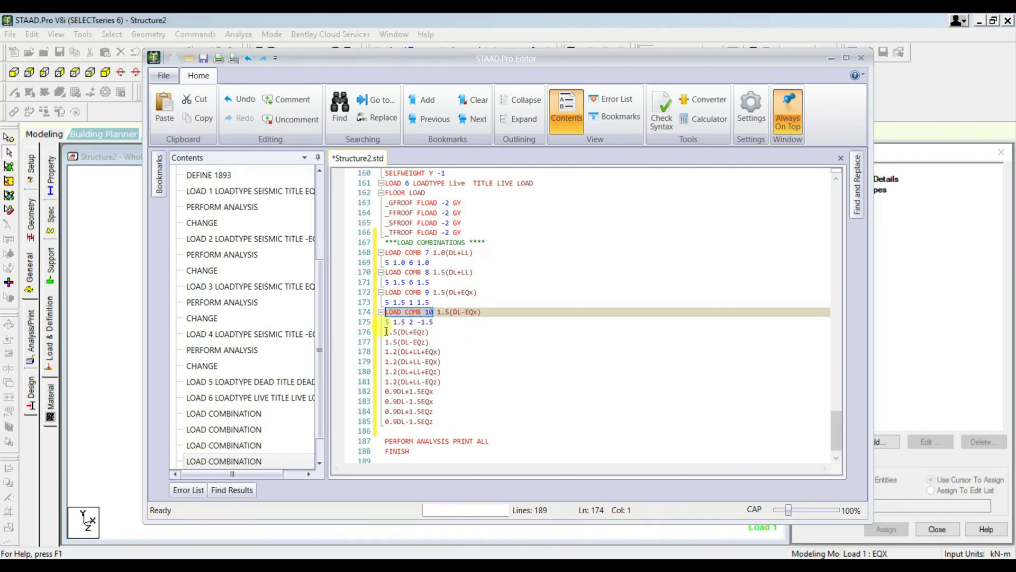
click(386, 332)
text(LOAD COMB 11)
key(End)
key(Return)
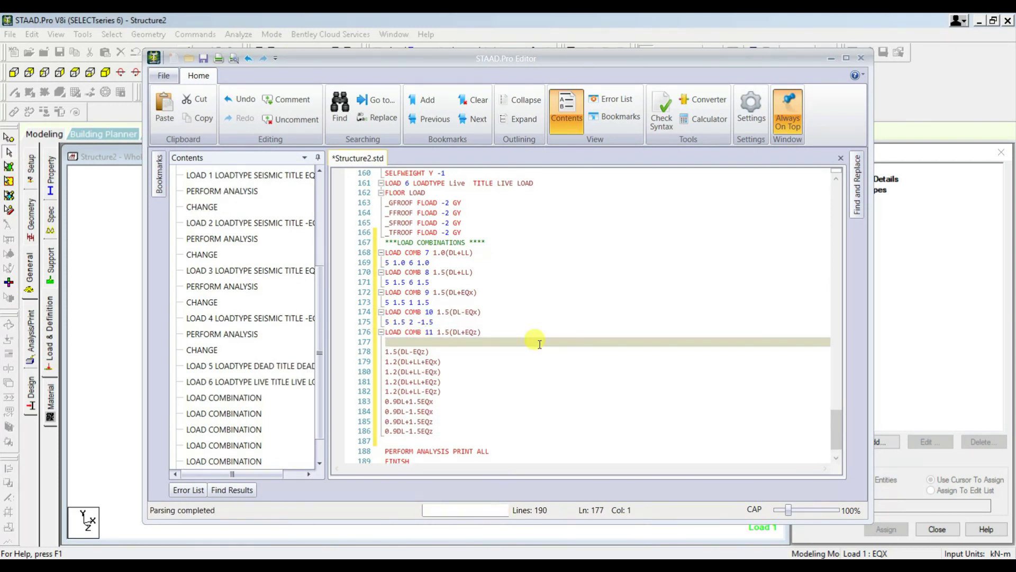
text(5 1.5 3 1.5)
Copy the LOAD COMB prefix in front of the 1.5(DL-EQz) line and number that combination 12
drag(386, 332, 433, 332)
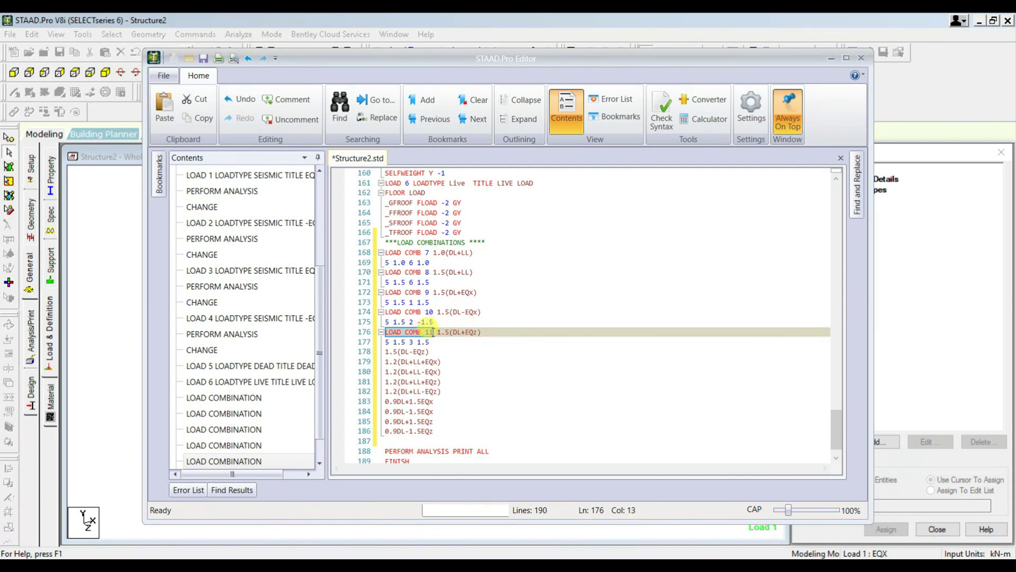
key(ctrl+c)
key(Down)
key(Down)
key(Home)
key(ctrl+v)
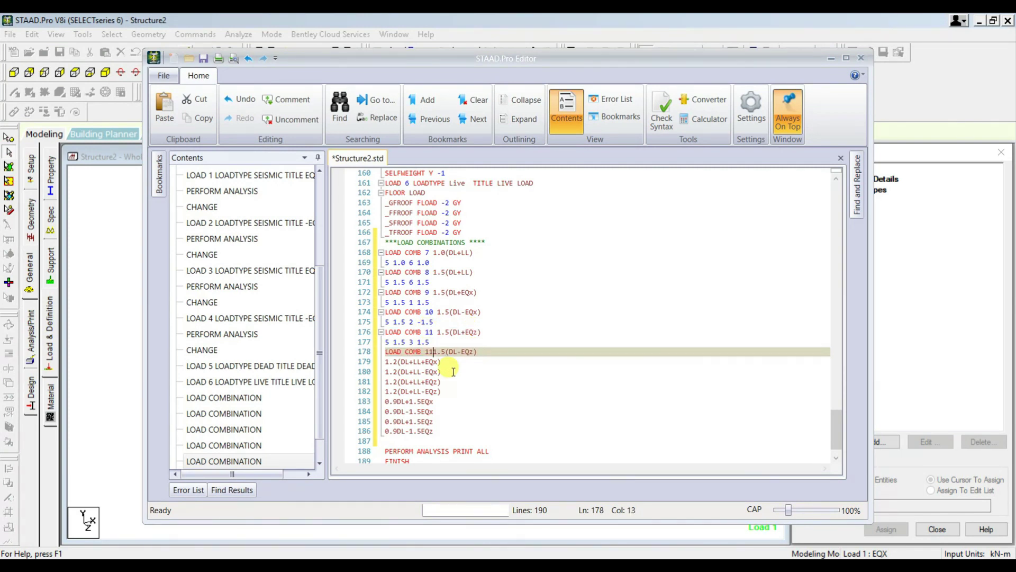
key(BackSpace)
text(2)
Insert the factor line "5 1.5 4 -1.5" below load combination 12
click(492, 352)
key(Return)
text(5 1.)
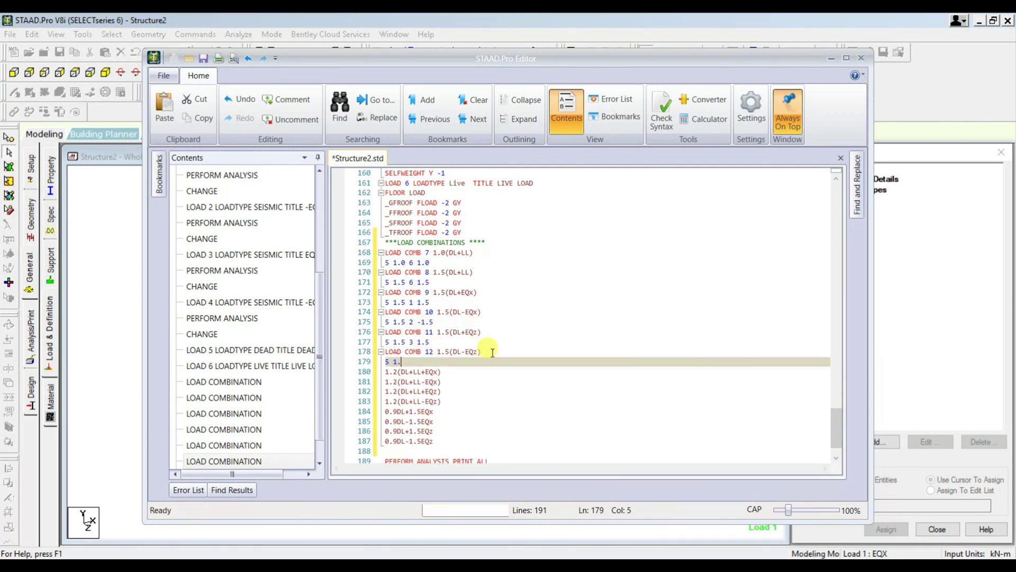
text(5 3 -1.5)
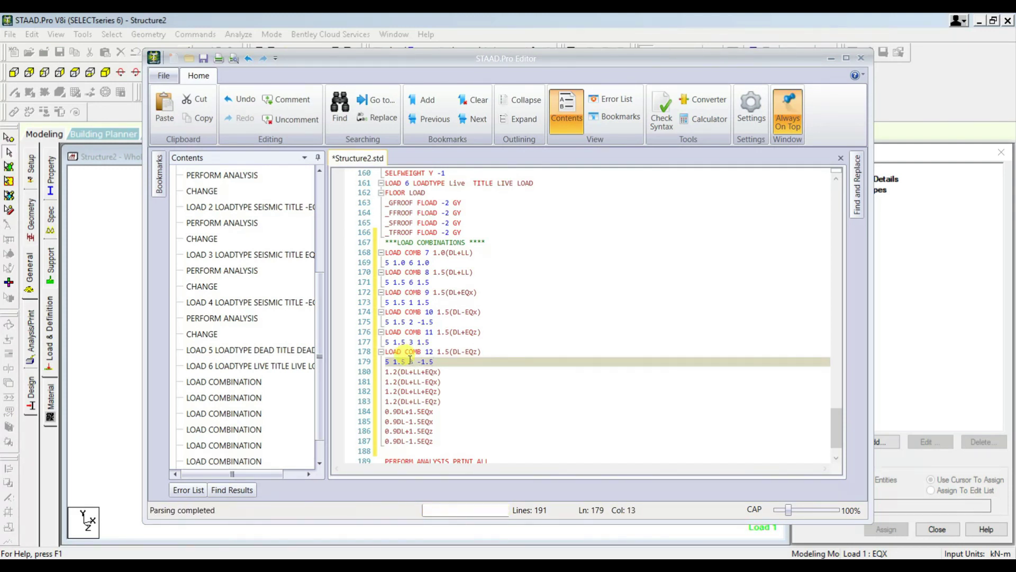
click(414, 362)
key(BackSpace)
text(4)
Prefix the 1.2(DL+LL+EQx) line with "LOAD COMB 13" and insert its factor line "5 1.2 6 1.2 1 1.2" below
click(385, 372)
key(ctrl+v)
click(500, 373)
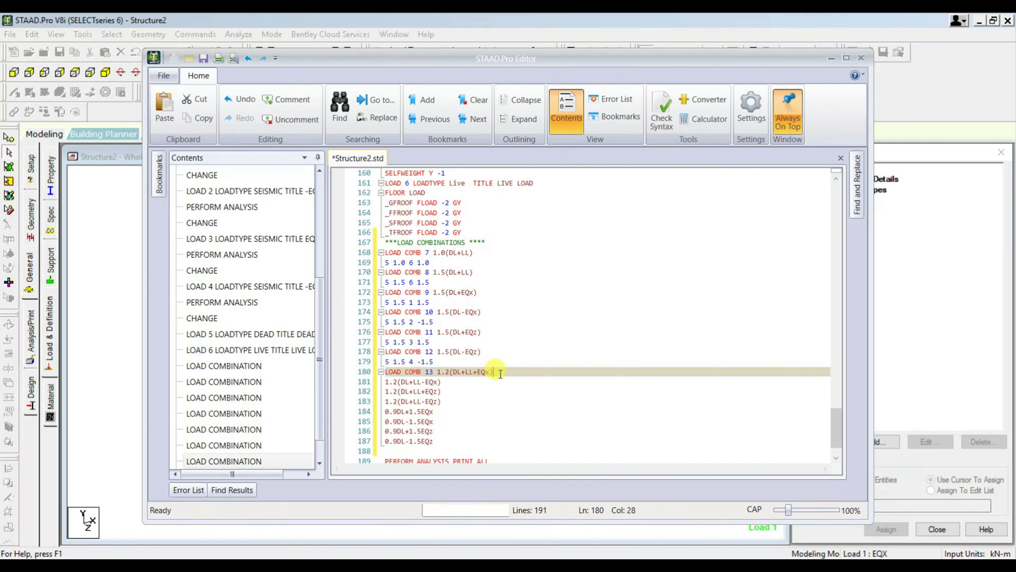
key(Return)
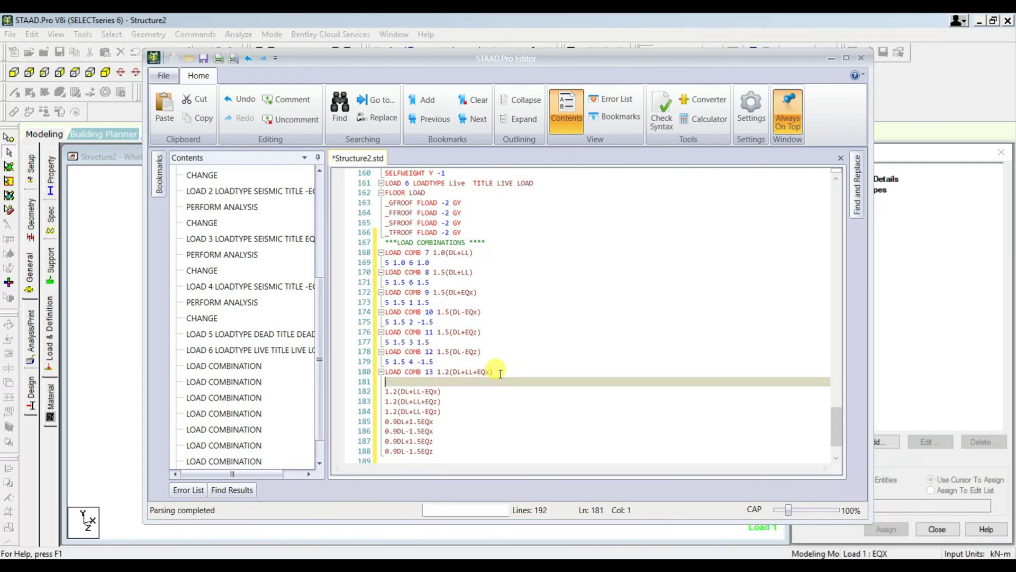
text(5 1)
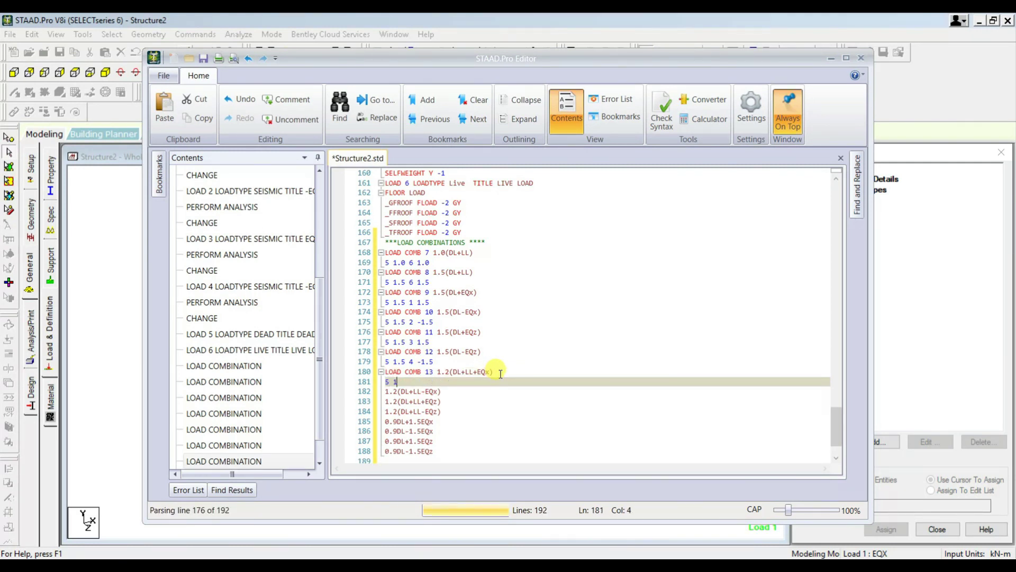
text(.2 6 1)
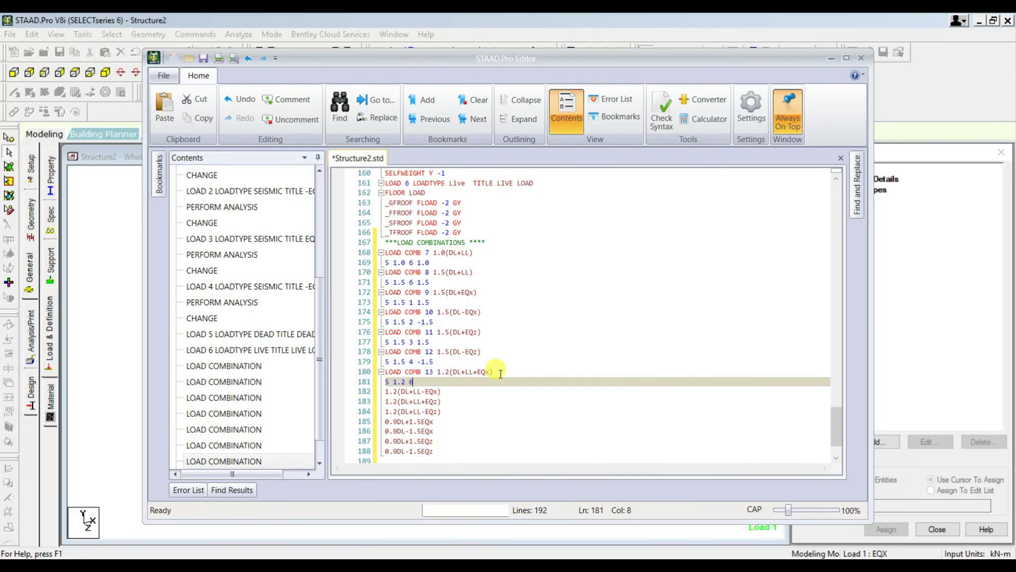
text(.2)
text(1 1.2)
Prefix the 1.2(DL+LL-EQx) line with "LOAD COMB 14" and insert its factor line "5 1.2 6 1.2 2 -1.2" below
key(Down)
key(Home)
text(LOAD COMB 14)
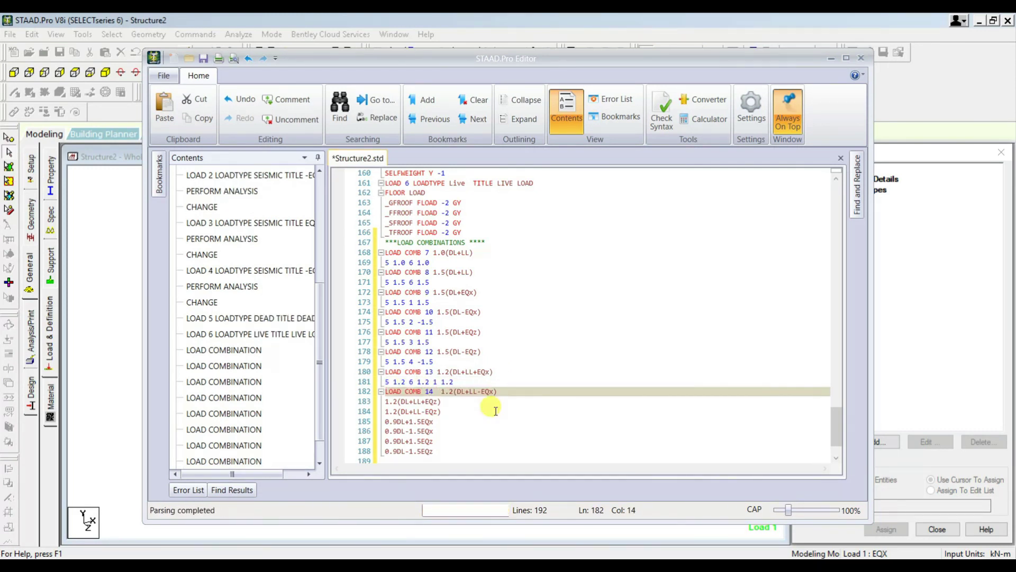
click(498, 392)
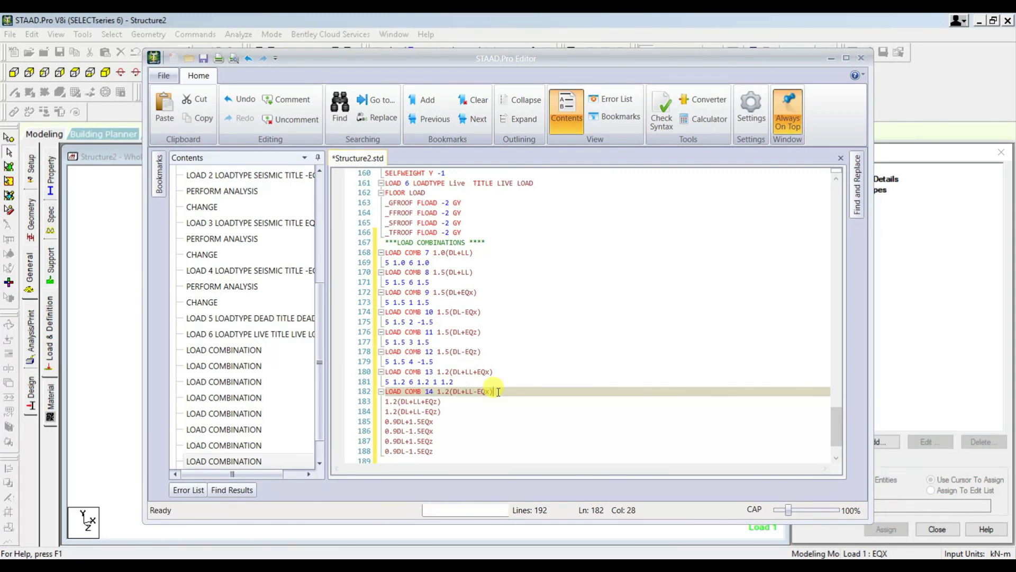
key(Return)
text(5)
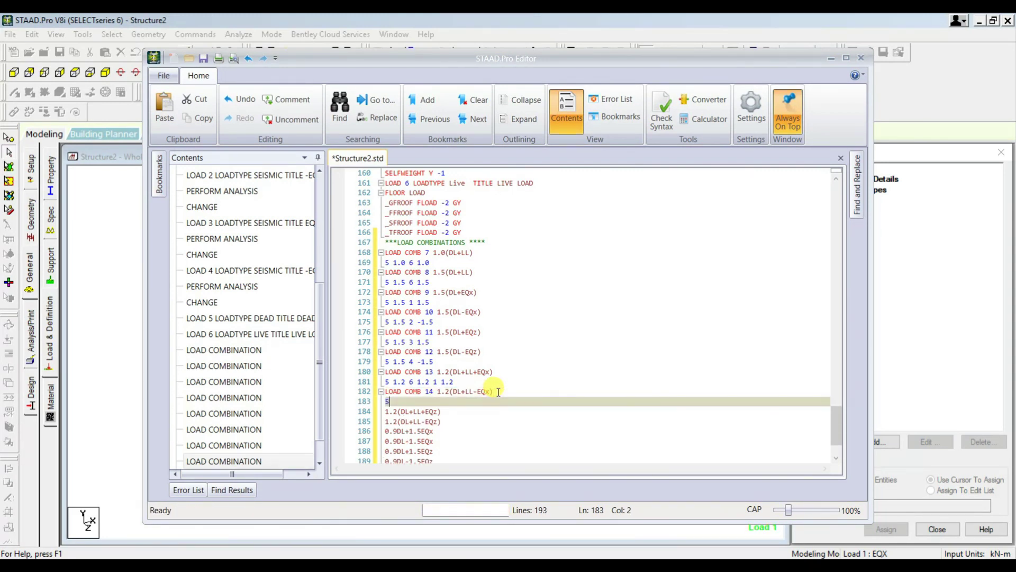
text( 1.2 6 1.2 )
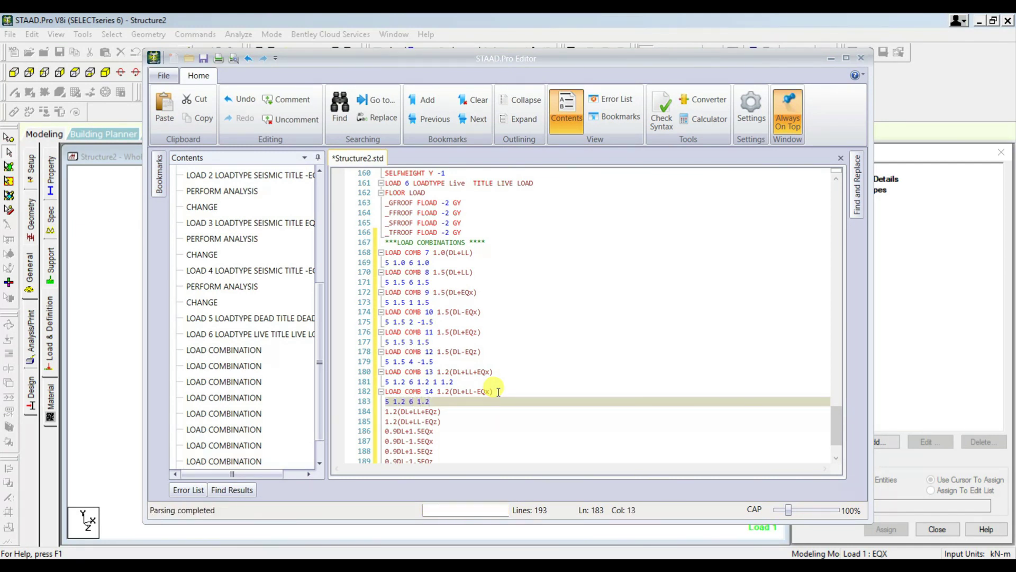
text(2 -1.2)
Prefix the 1.2(DL+LL+EQz) line with "LOAD COMB 15" and insert its factor line "5 1.2 6 1.2 3 1.2" below
drag(432, 391, 389, 390)
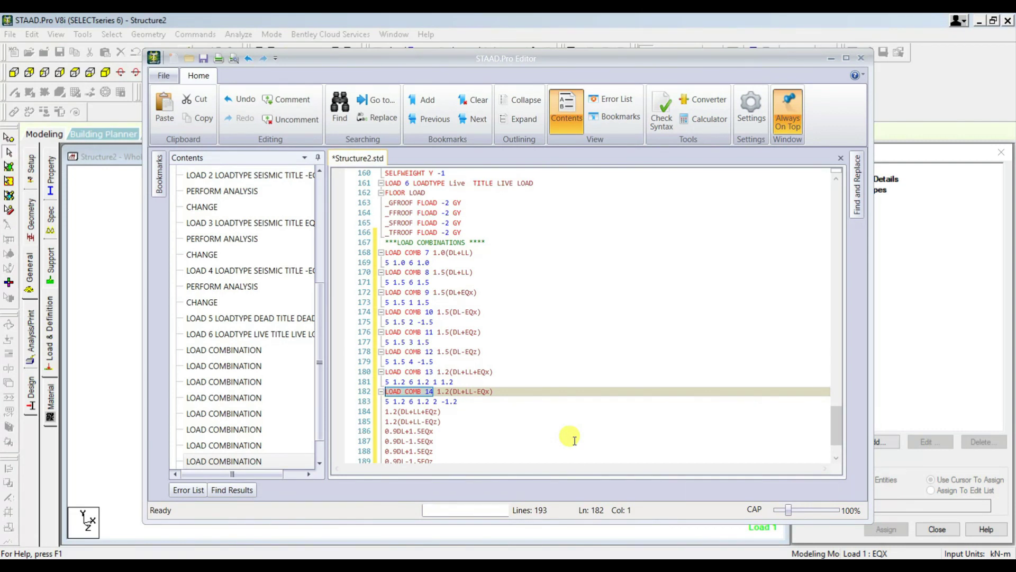
key(Down)
key(Down)
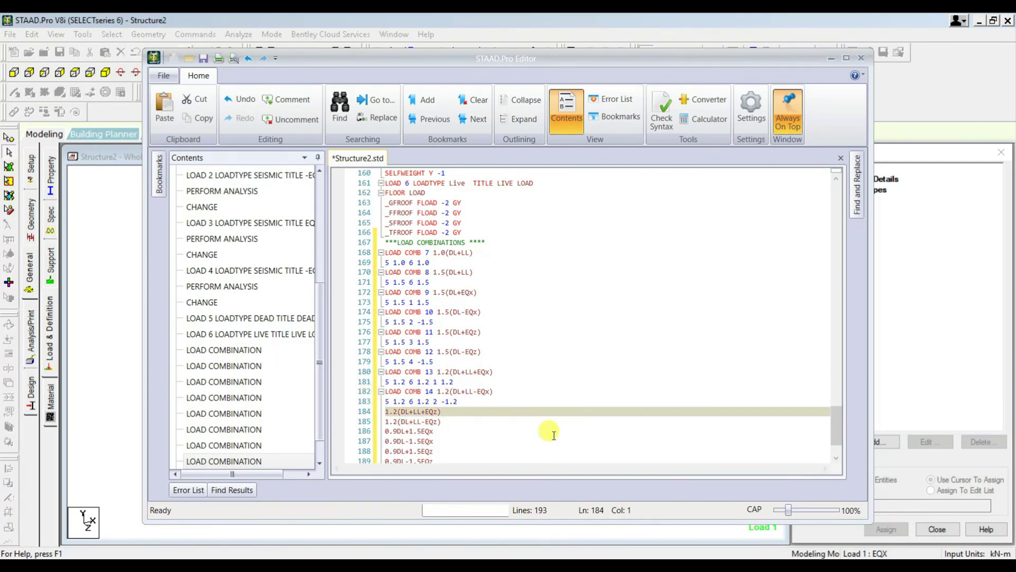
text(LOAD COMB 15)
click(498, 411)
key(Return)
text(5 1.2)
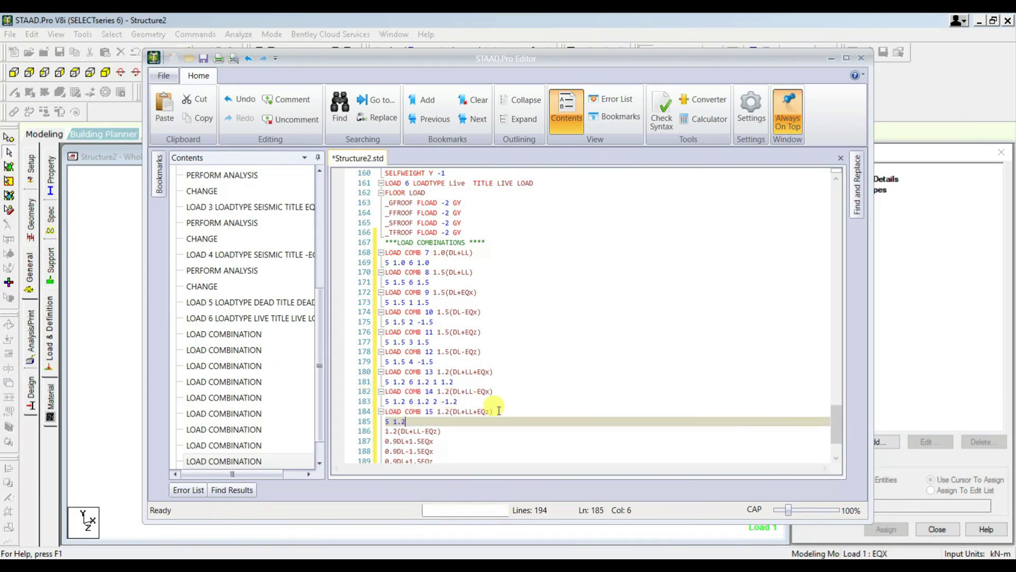
text( 6 1.2)
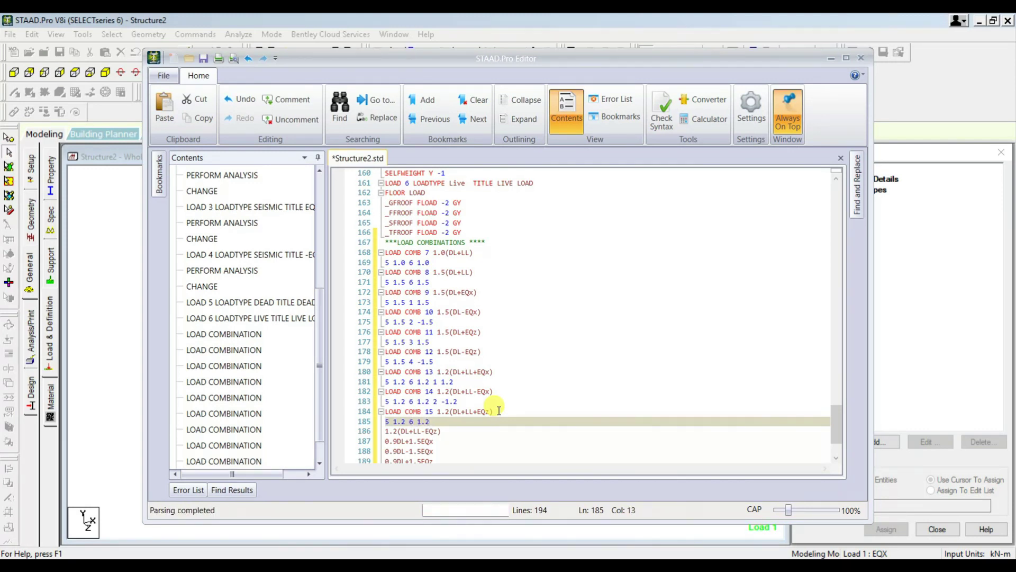
text( 3 1.2)
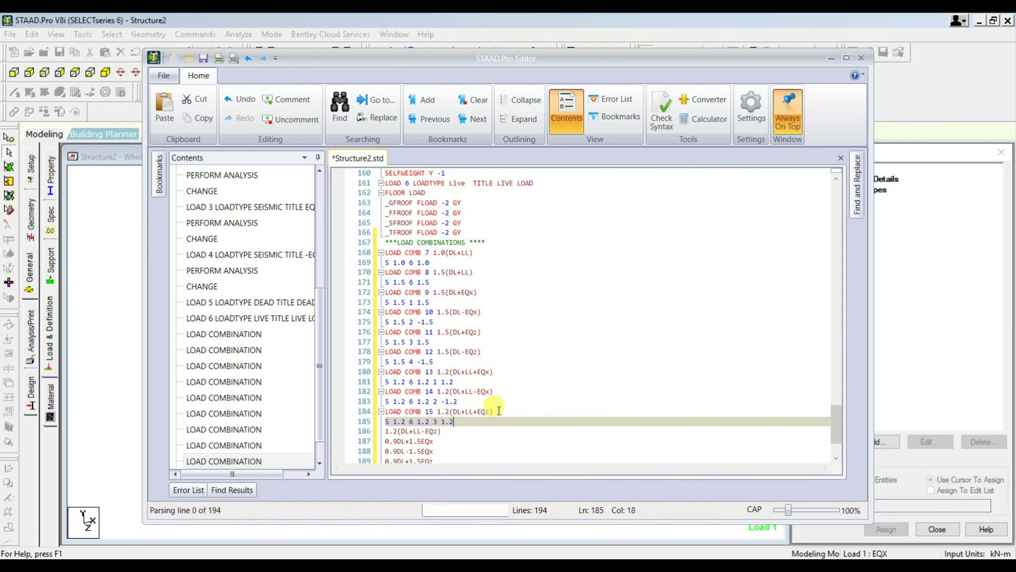
Prefix the 1.2(DL+LL-EQz) line with "LOAD COMB 16" and insert its factor line "5 1.2 6 1.2 4 -1.2" below
key(Down)
key(Home)
text(LOAD COMB 16)
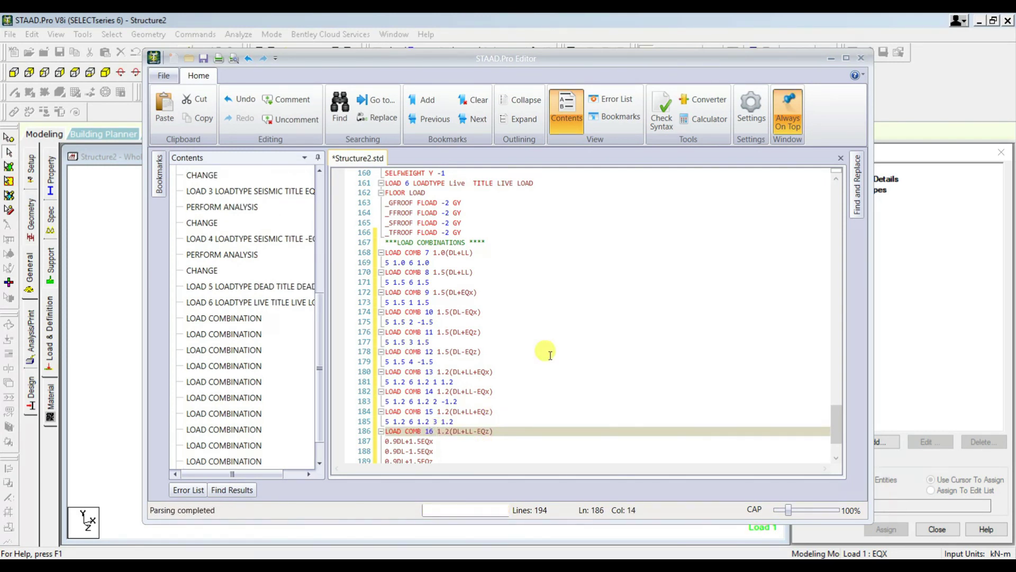
key(End)
key(Return)
text(5 1.2 )
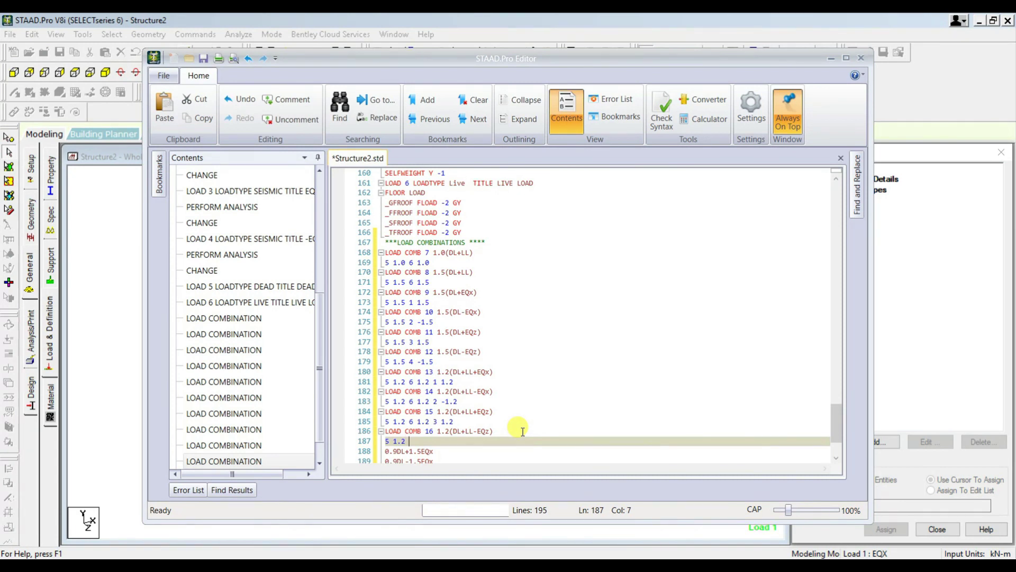
text(6 1)
text(.2 )
text(3)
key(BackSpace)
key(BackSpace)
text(4 )
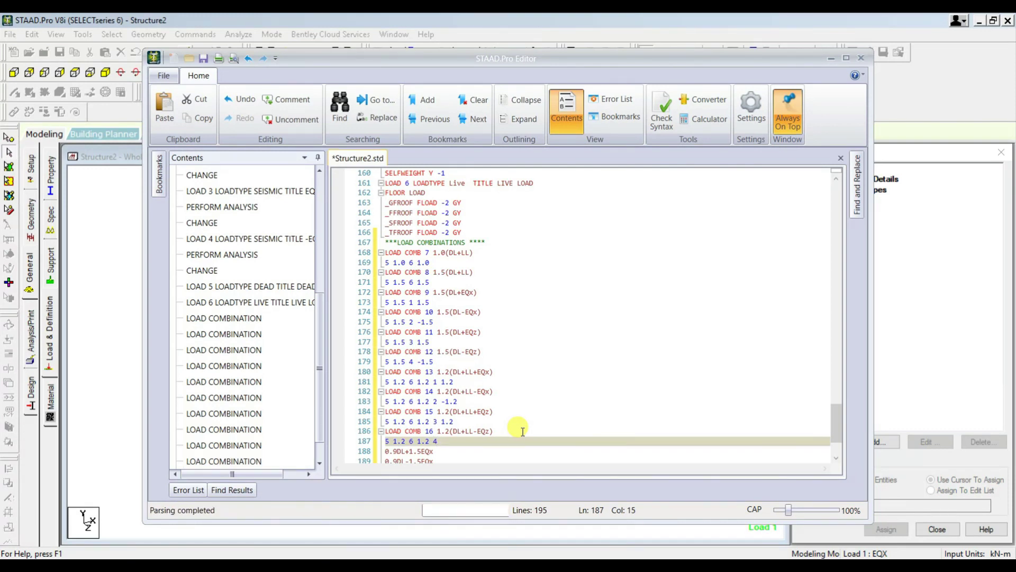
text(-1.2)
Prefix the 0.9DL+1.5EQx line with "LOAD COMB 17" and insert its factor line "5 0.9 1 1.5" below
key(Down)
key(Home)
text(LOAD COMB 17)
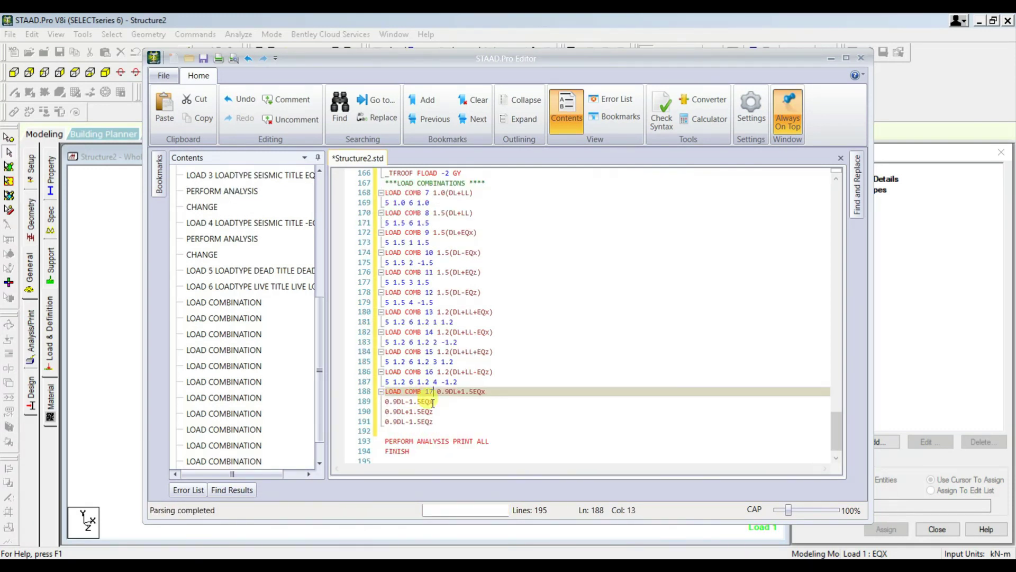
click(487, 391)
key(Return)
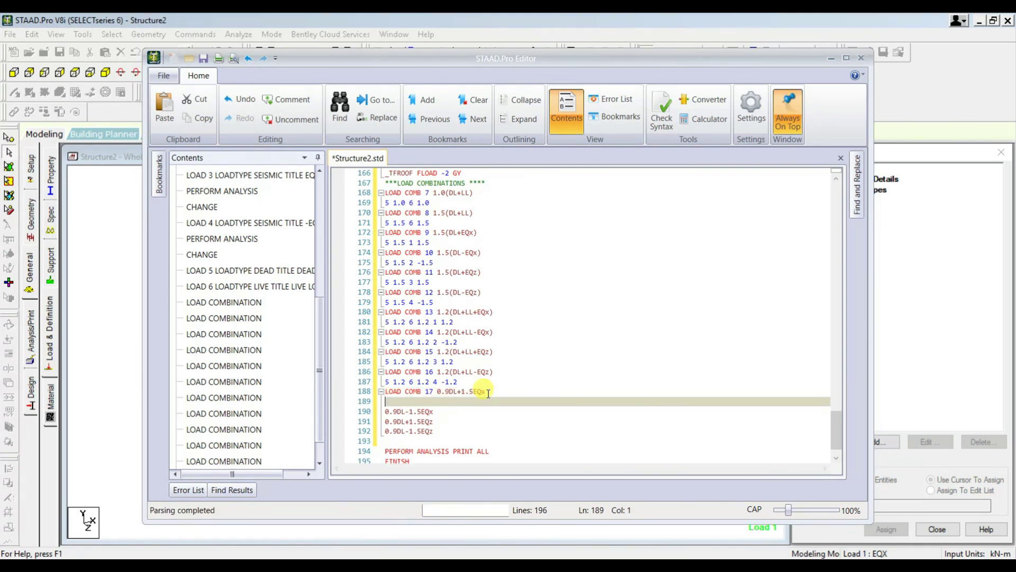
text(5 0)
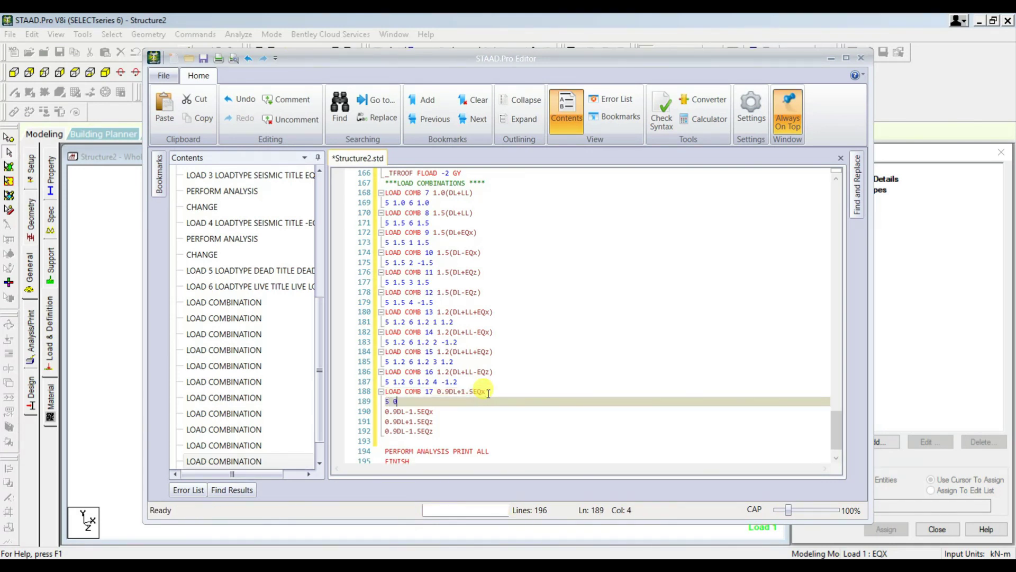
text(.9 )
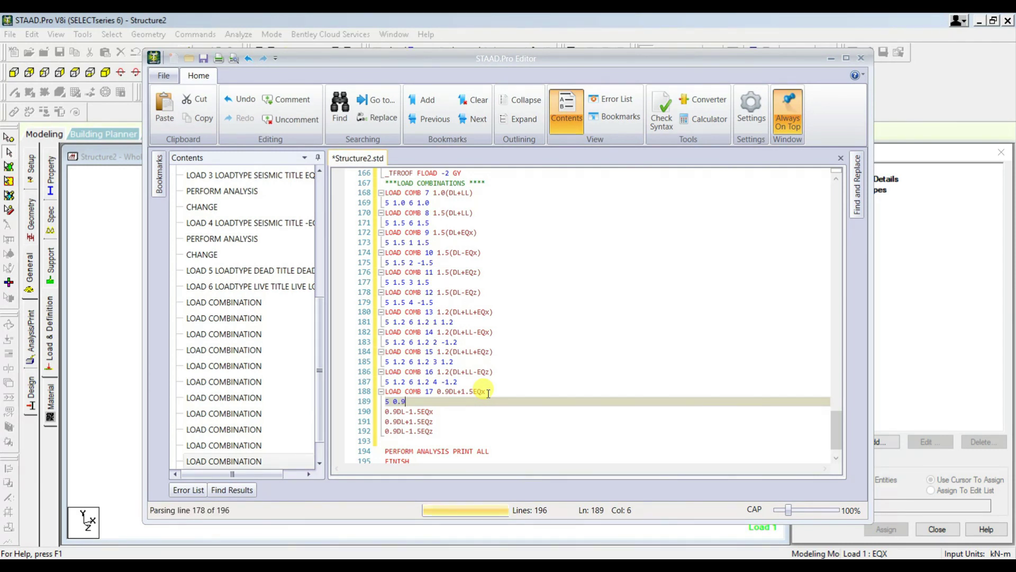
text(1 )
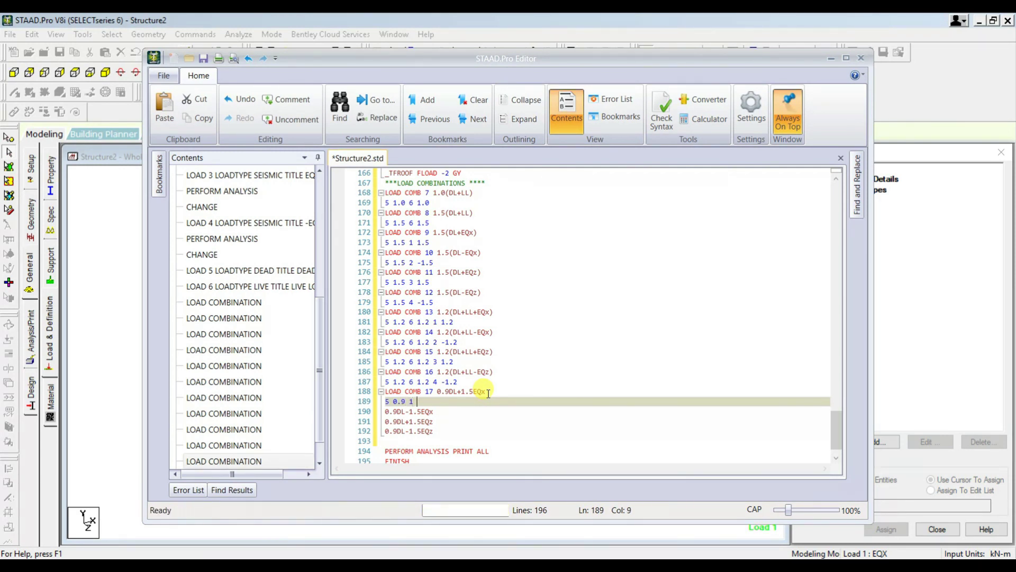
text(1.5)
Prefix the 0.9DL-1.5EQx line with "LOAD COMB 18" and insert its factor line "5 0.9 2 -1.5" below
key(Down)
key(Home)
text(LOAD COMB 18)
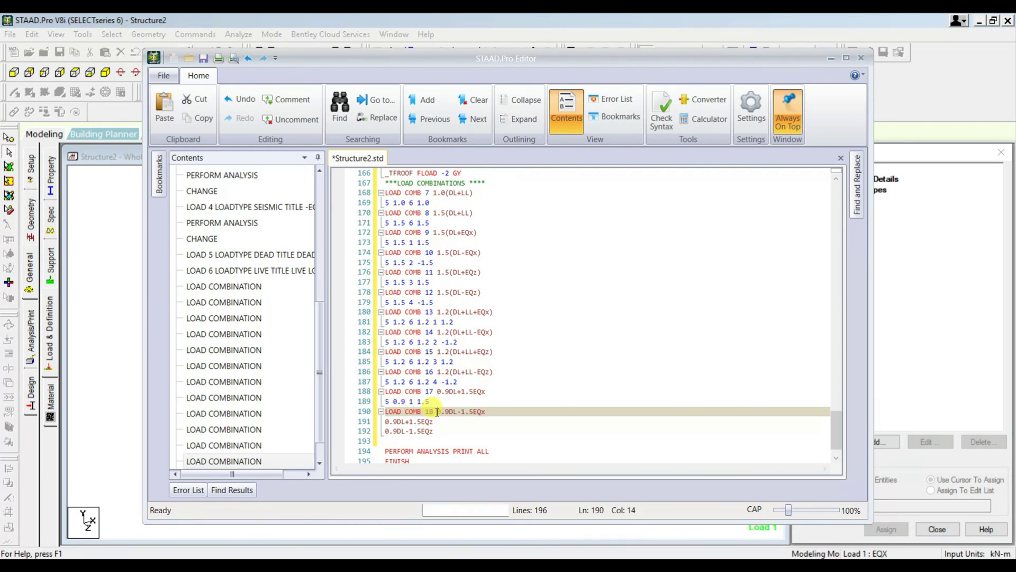
click(503, 415)
key(Return)
text(5 0.9 1 1.5)
text(2)
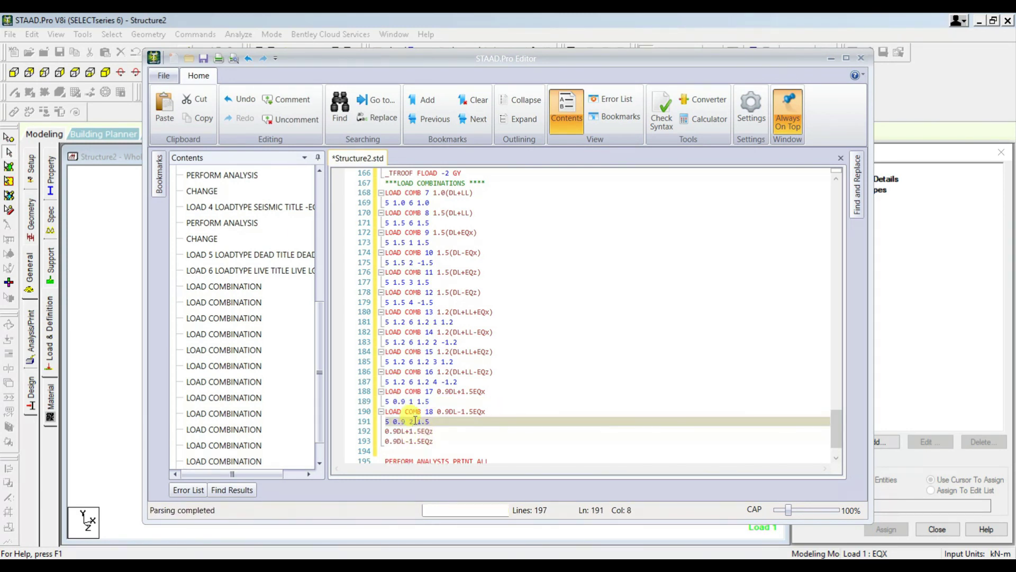
Save the input file and prefix the 0.9DL+1.5EQz line with "LOAD COMB 19"
key(ctrl+s)
click(455, 442)
key(ctrl+z)
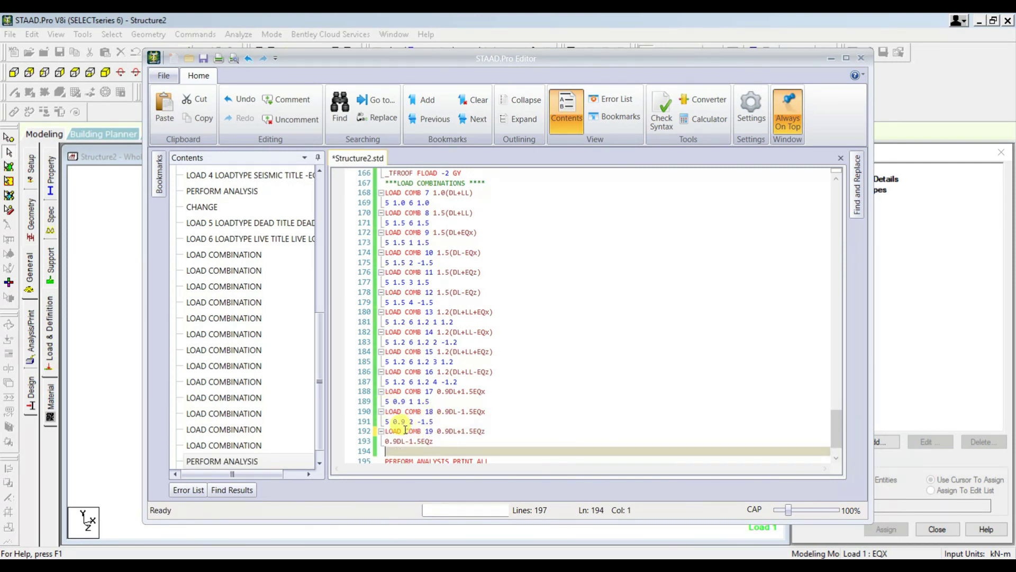
Copy combination 18's factor line below load combination 19 and change the copy to "5 0.9 3 1.5"
drag(433, 422, 385, 422)
key(ctrl+c)
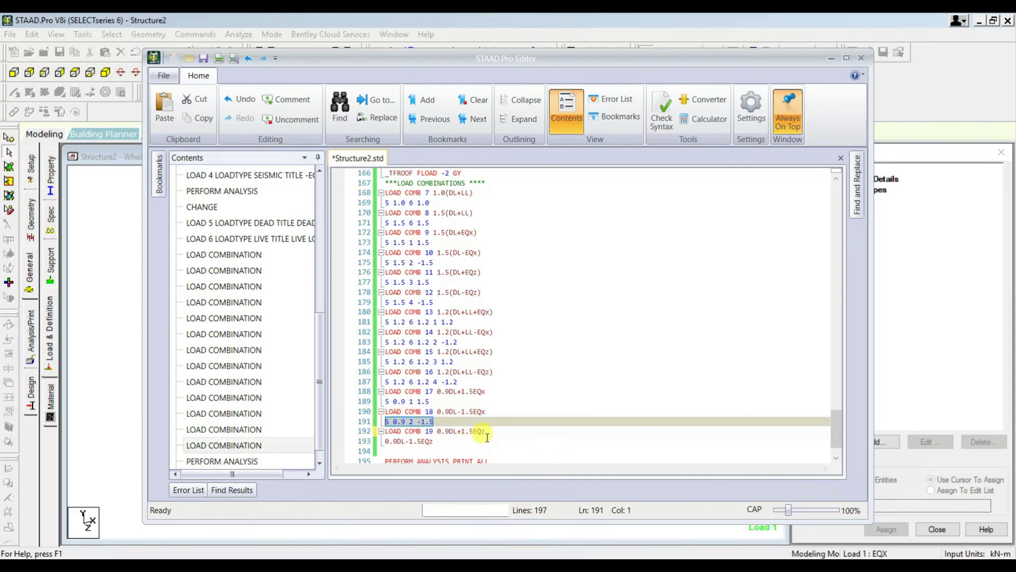
click(481, 430)
key(Return)
key(ctrl+v)
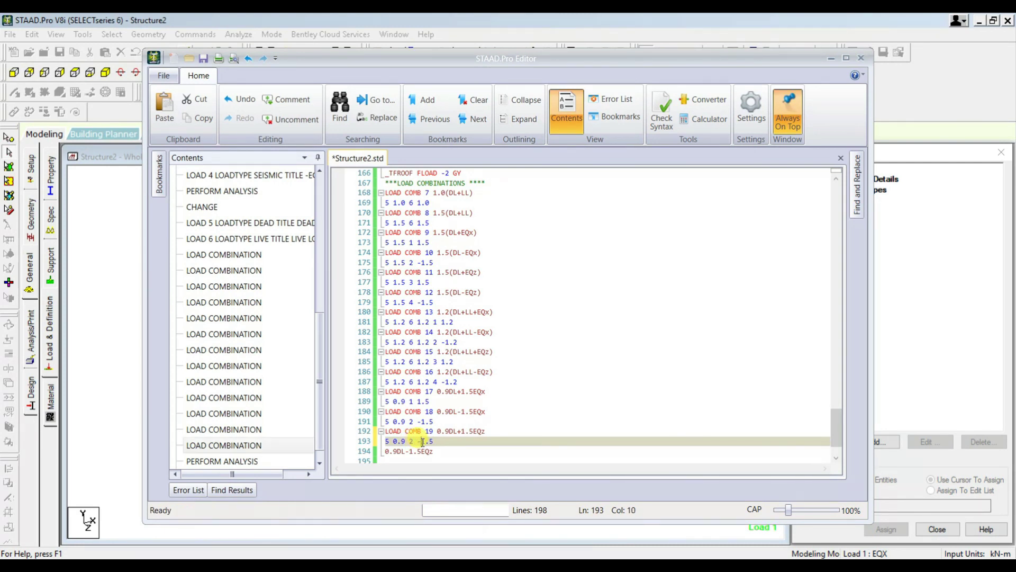
click(414, 442)
text(3)
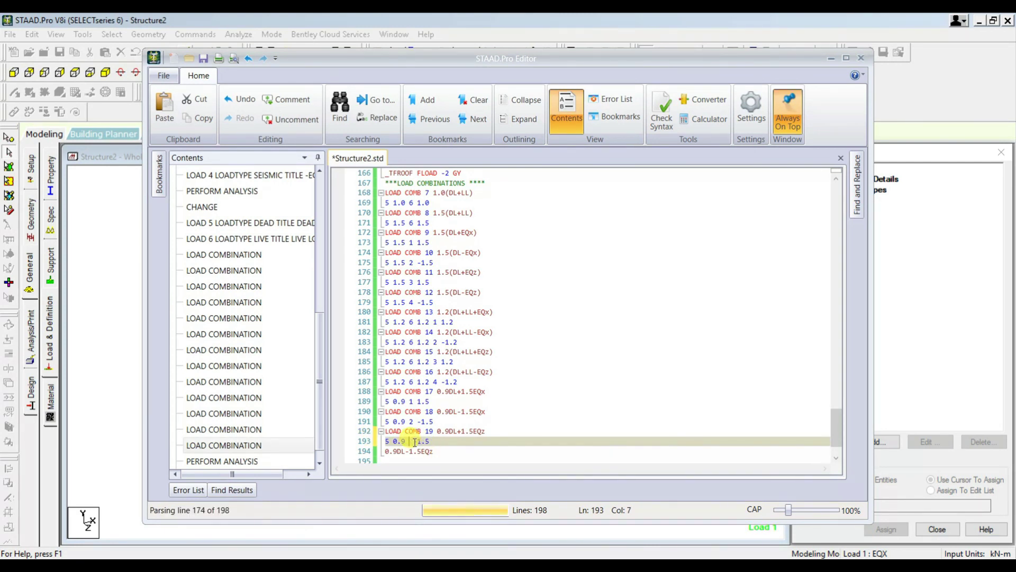
key(Right)
key(Right)
key(Right)
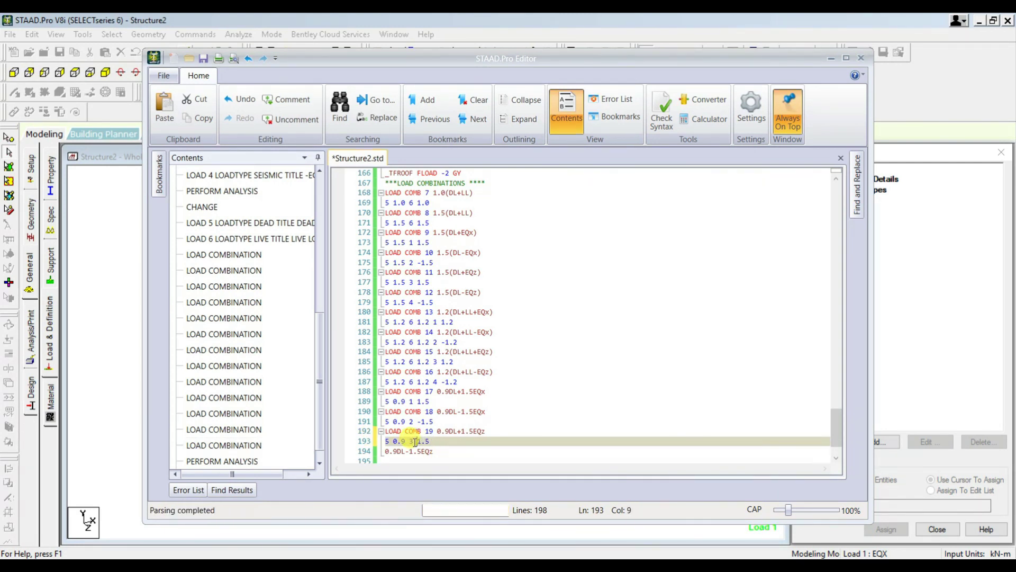
Prefix the 0.9DL-1.5EQz line with the copied "LOAD COMB 19" and insert the factor line "5 0.9 4 -1.5" below
key(ctrl+v)
text(4)
key(Right)
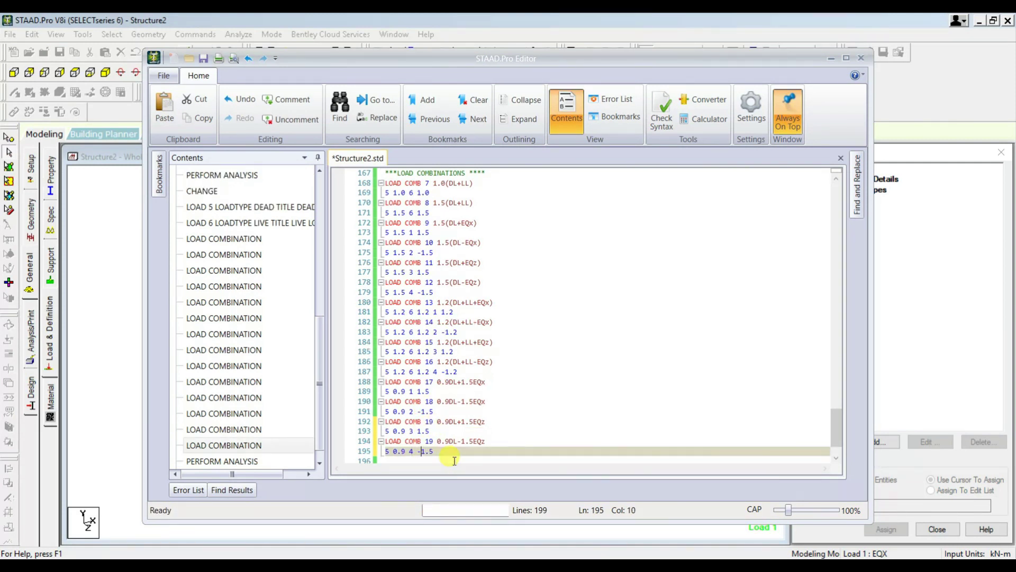
text(-)
Delete the blank line above PERFORM ANALYSIS PRINT ALL
scroll(505, 450, down, 1)
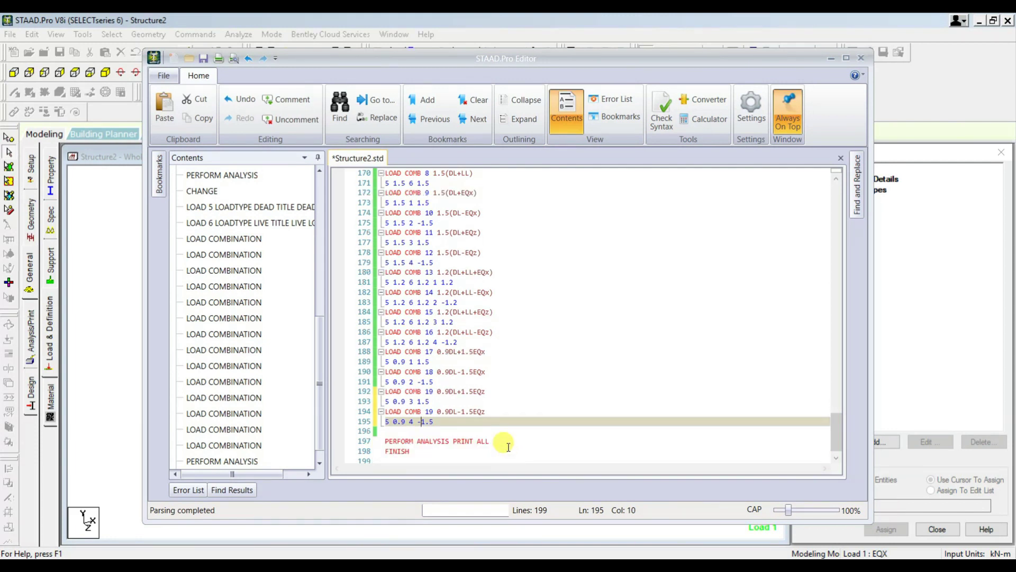
scroll(508, 447, down, 1)
click(386, 420)
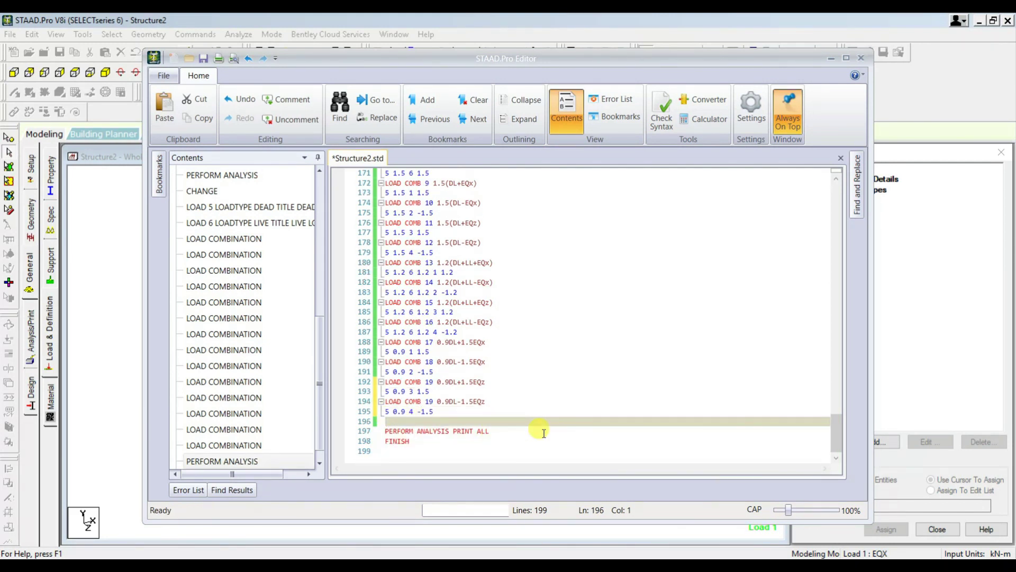
key(Delete)
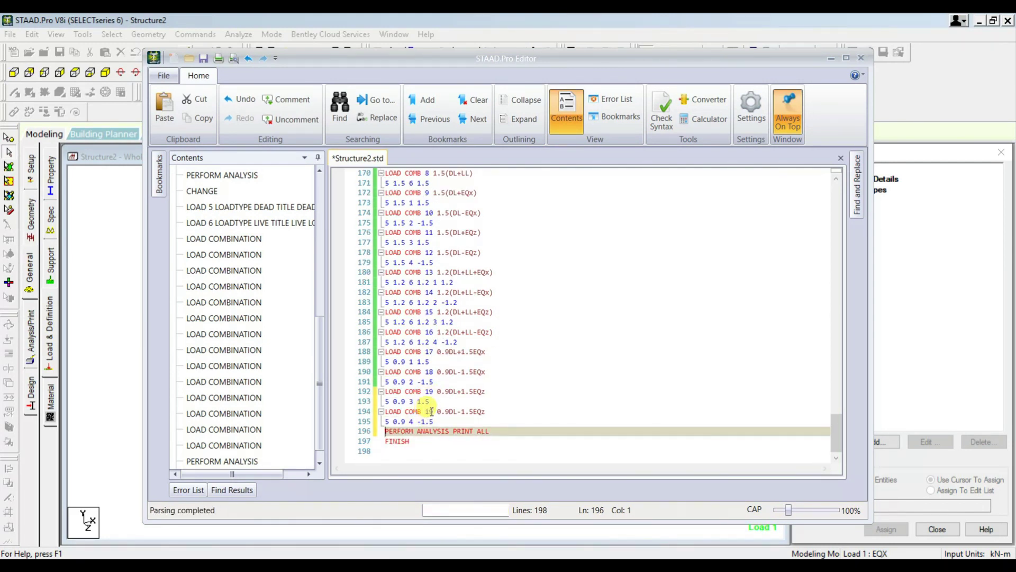
Renumber the 0.9DL-1.5EQz load combination to 20
click(432, 411)
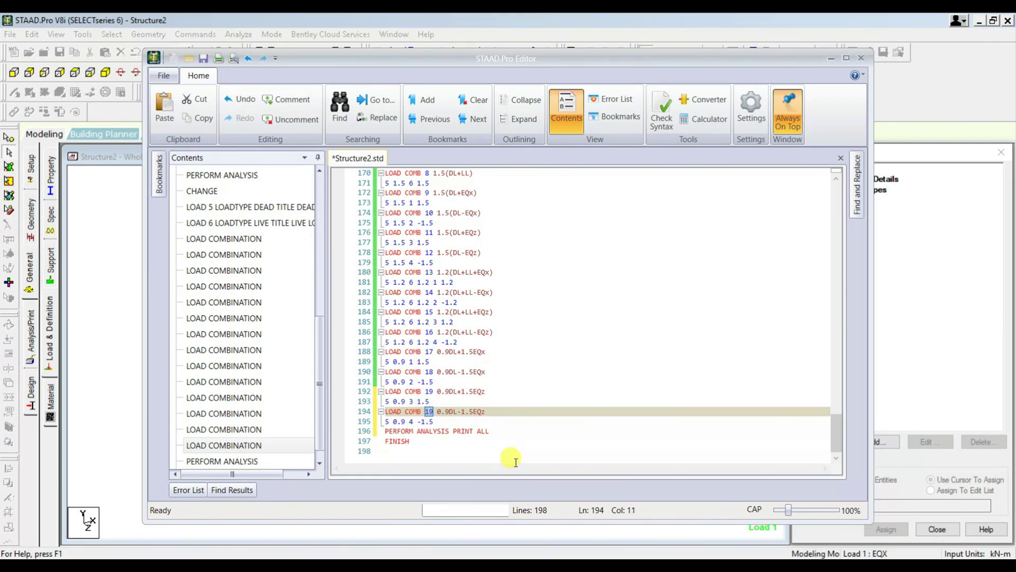
text(20)
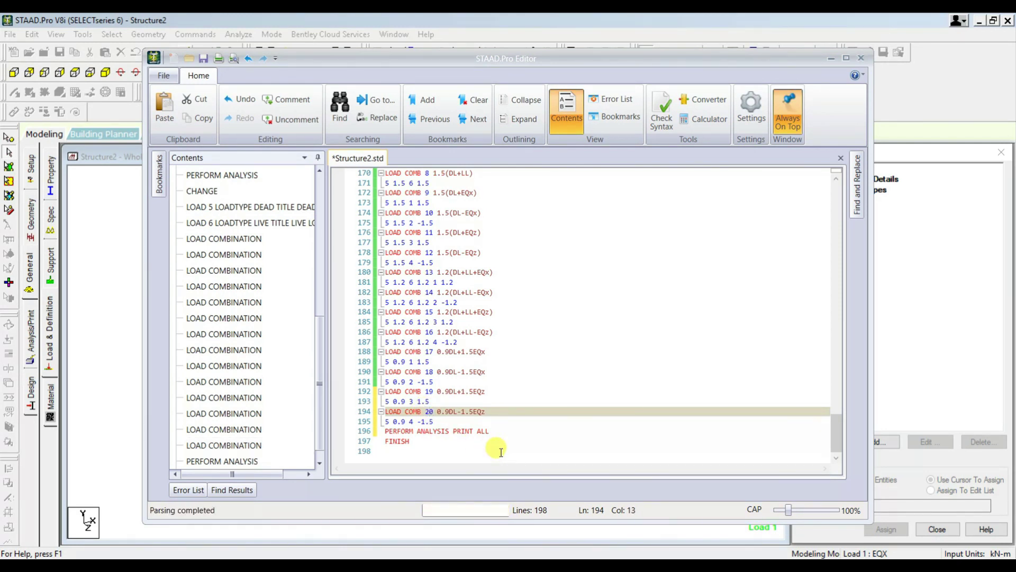
click(492, 451)
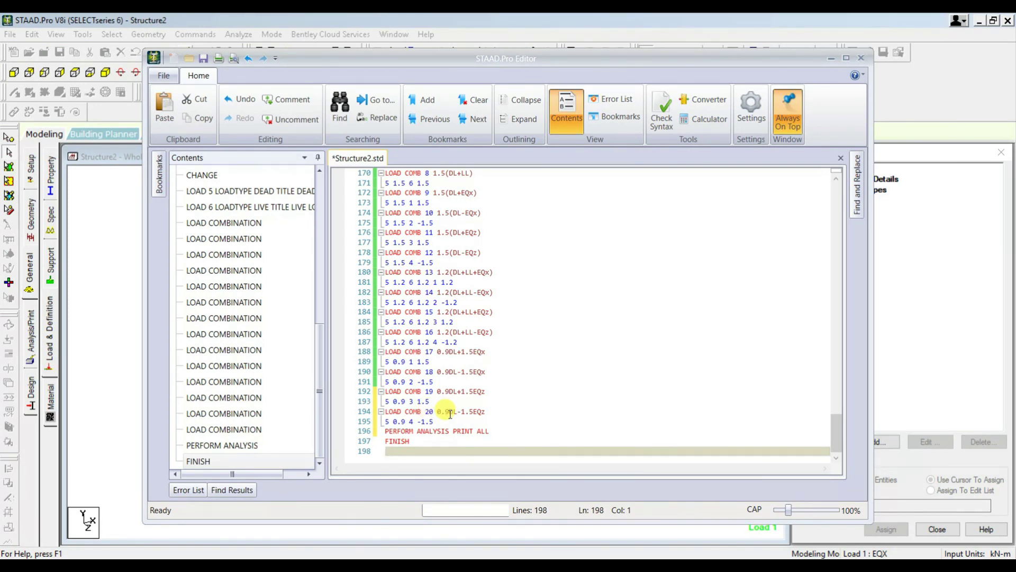
Save the edited input file with the load combinations and close the editor
scroll(451, 413, up, 13)
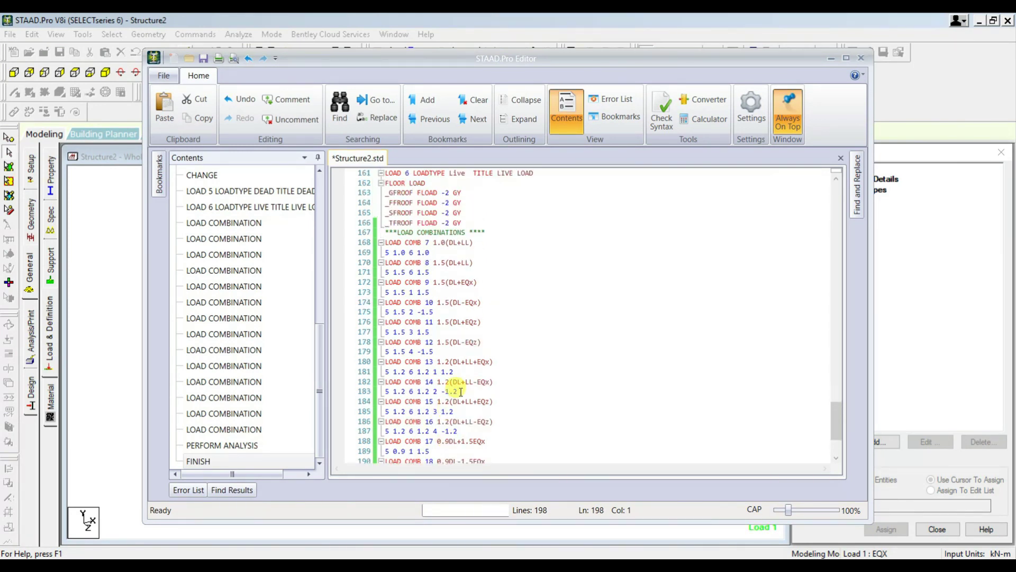
scroll(472, 344, up, 3)
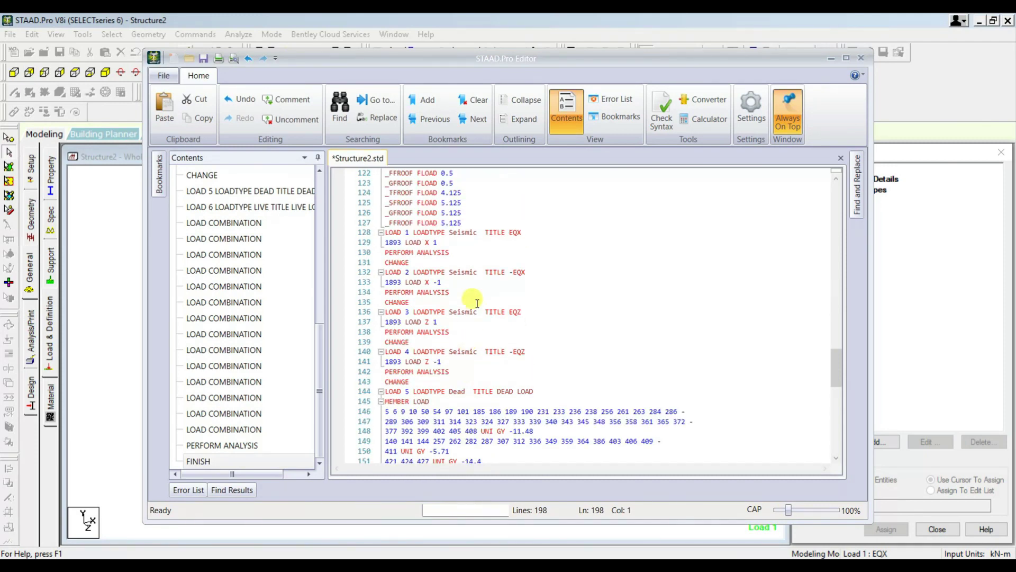
scroll(454, 337, down, 9)
scroll(454, 337, down, 7)
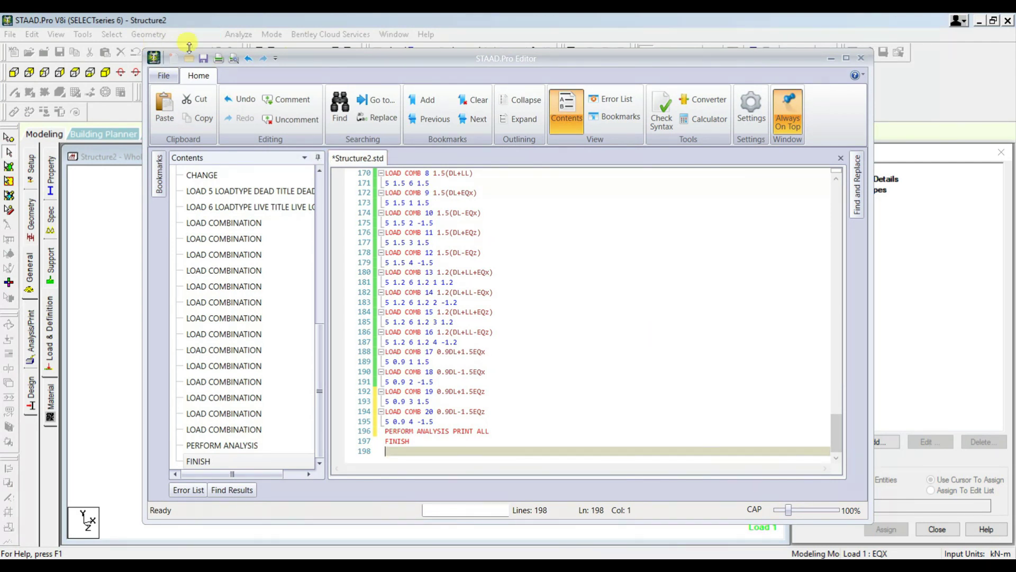
click(203, 58)
click(862, 59)
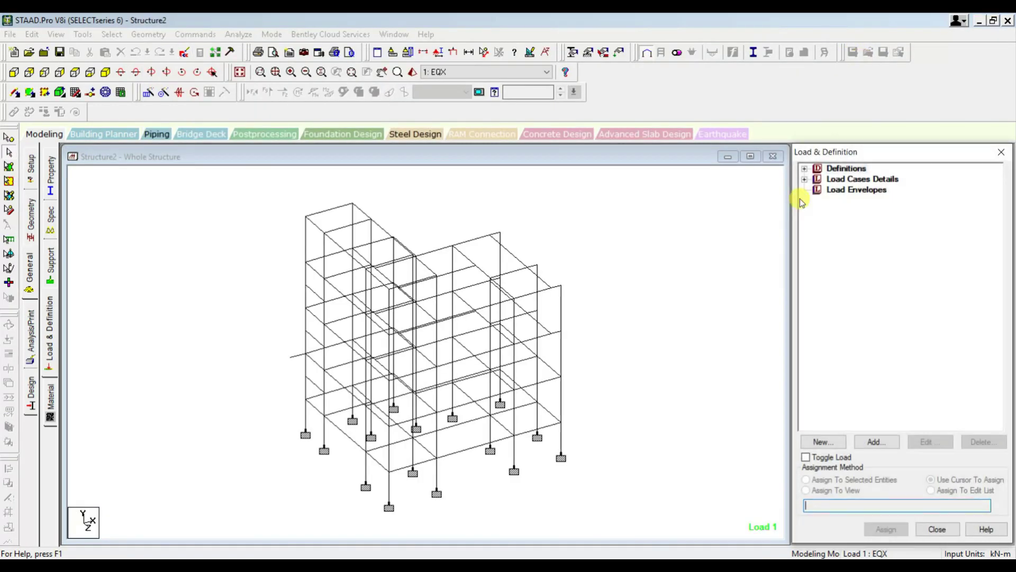
Expand the load case list, switch to the concrete design settings and set the current code to IS456
click(805, 180)
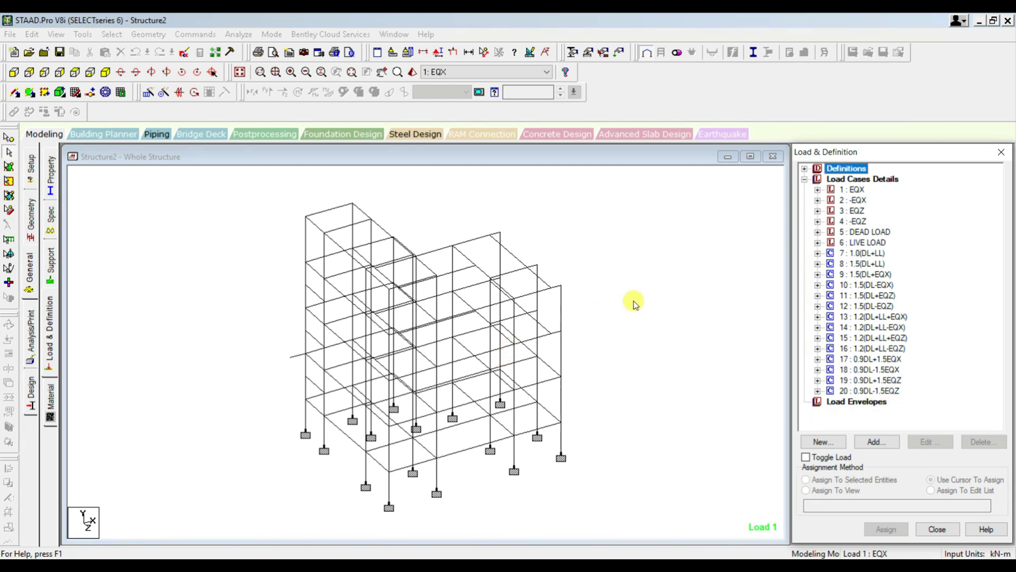
click(32, 386)
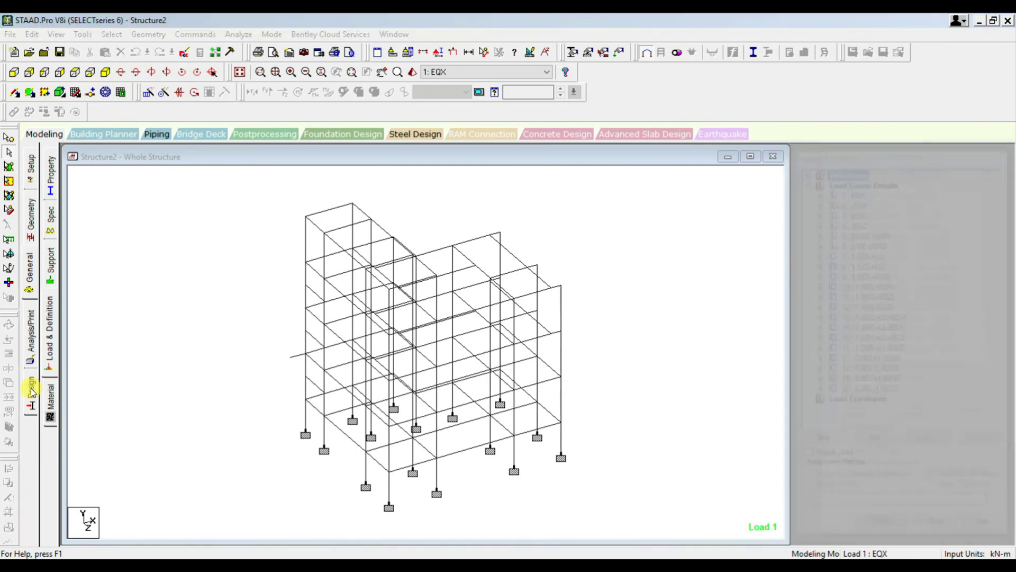
click(57, 219)
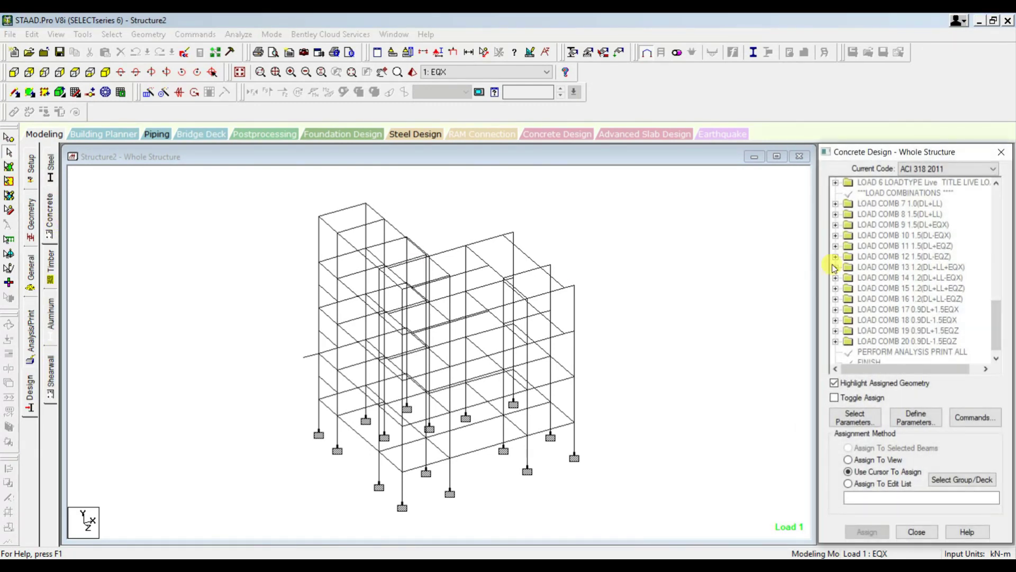
click(962, 170)
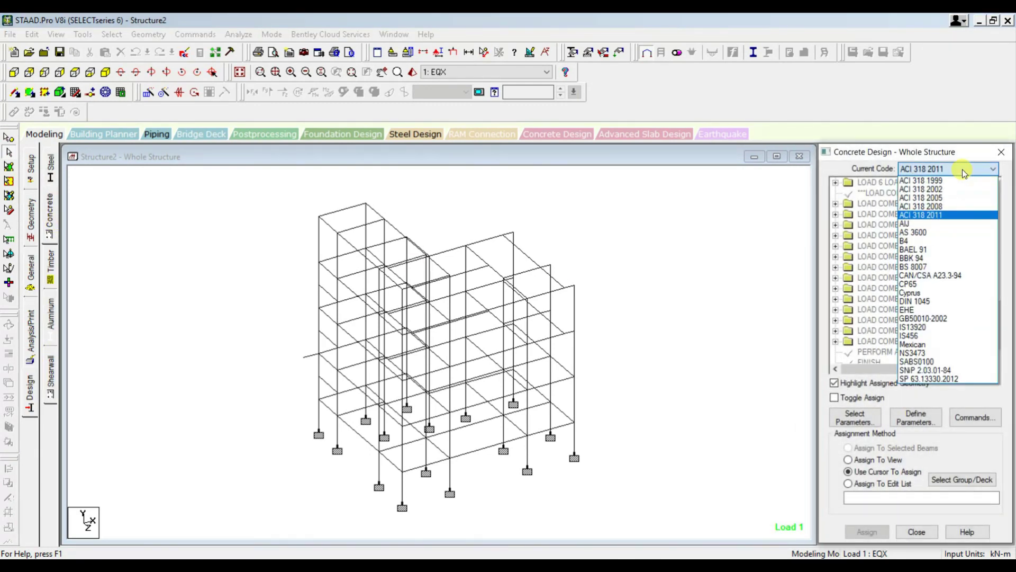
click(913, 336)
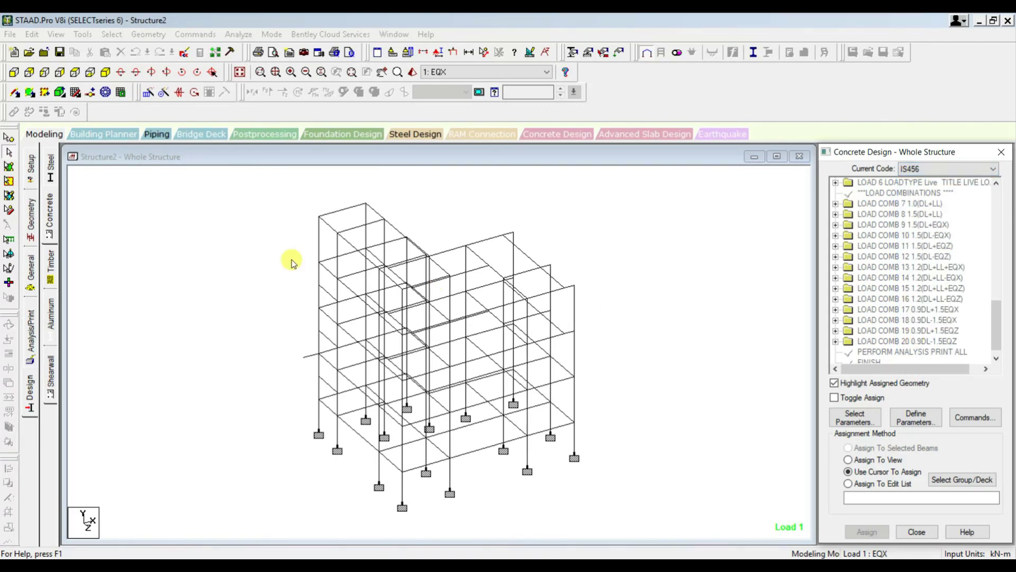
Open the concrete design parameter selection and remove all parameters from the selected list
click(864, 421)
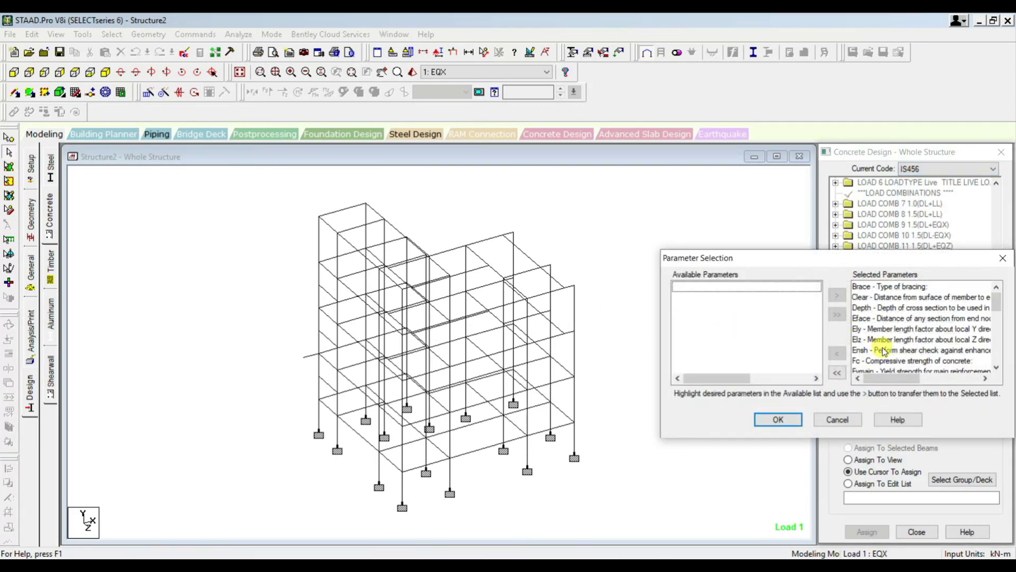
drag(906, 258, 749, 244)
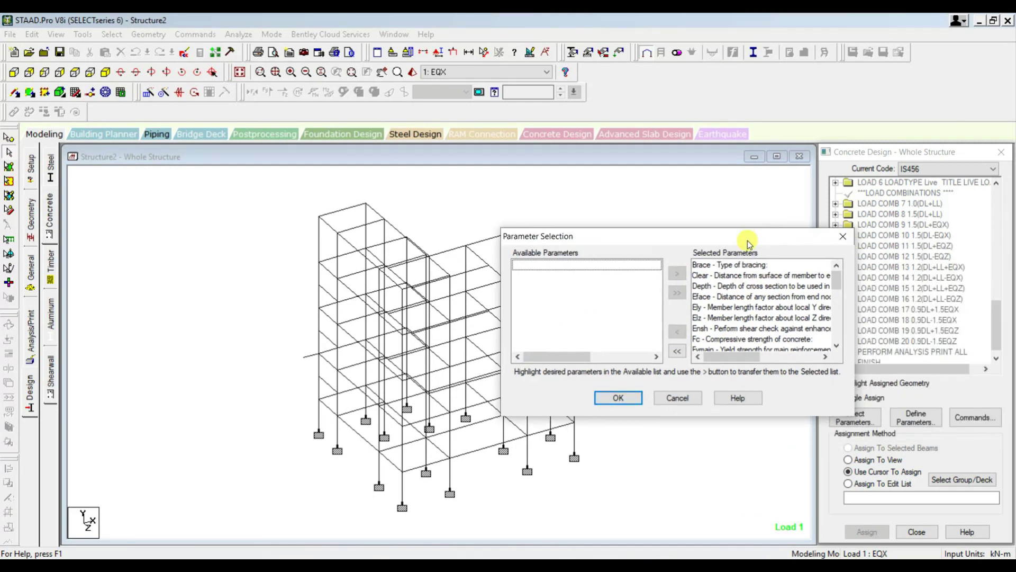
click(677, 353)
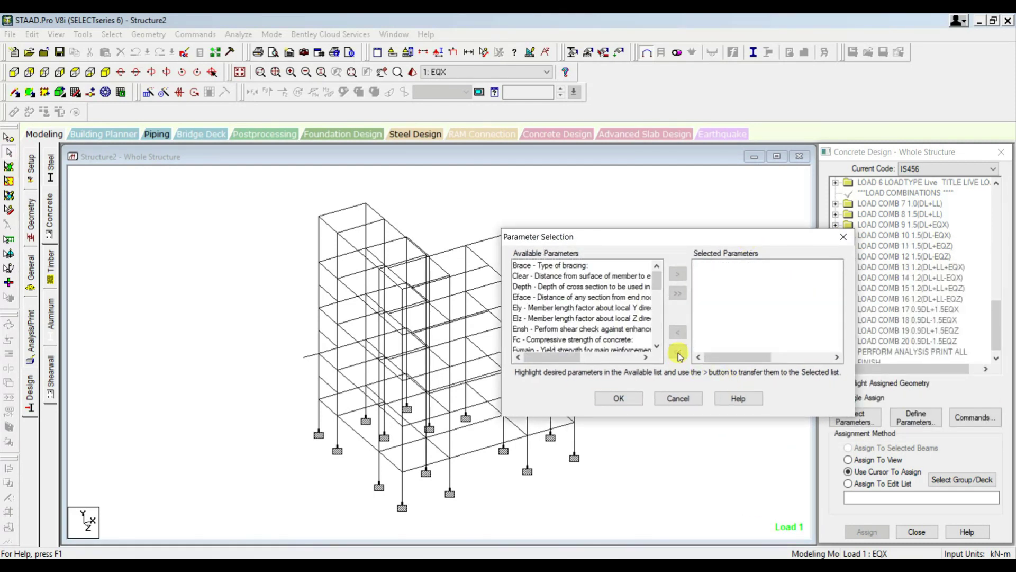
Add the Clear, Fc, Fymain and Fysec parameters to the selected design parameters
click(566, 277)
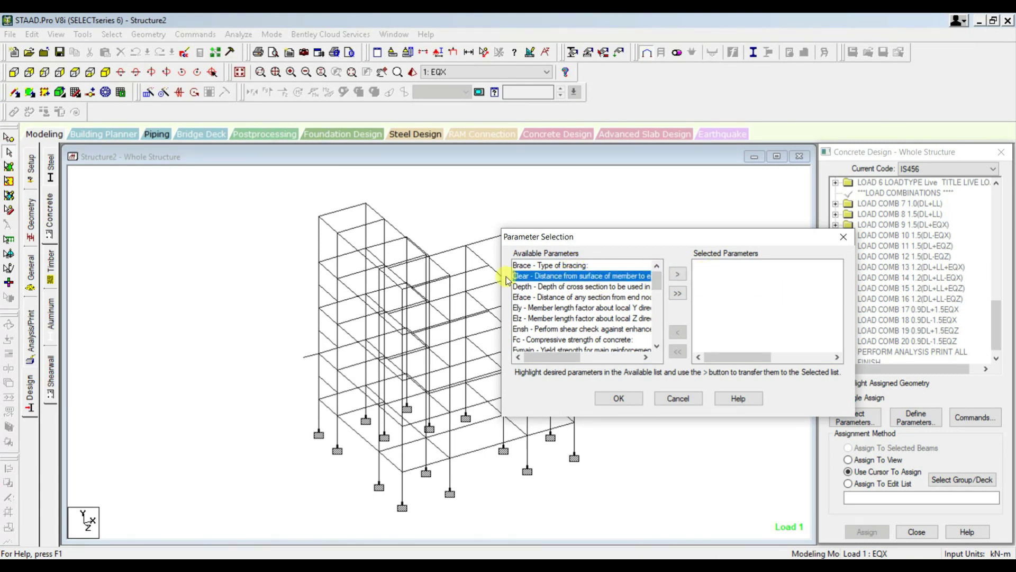
click(678, 275)
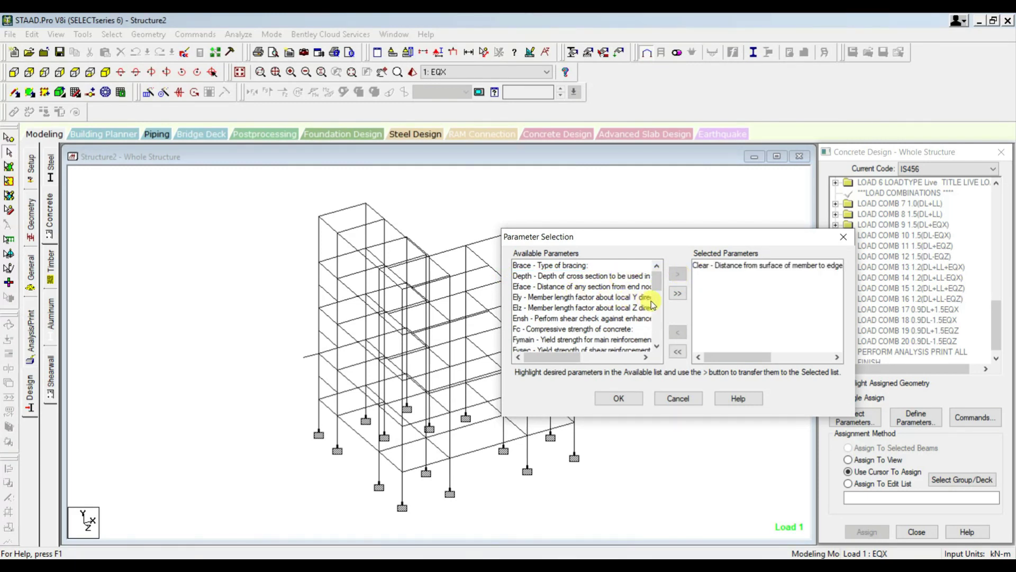
drag(658, 282, 659, 290)
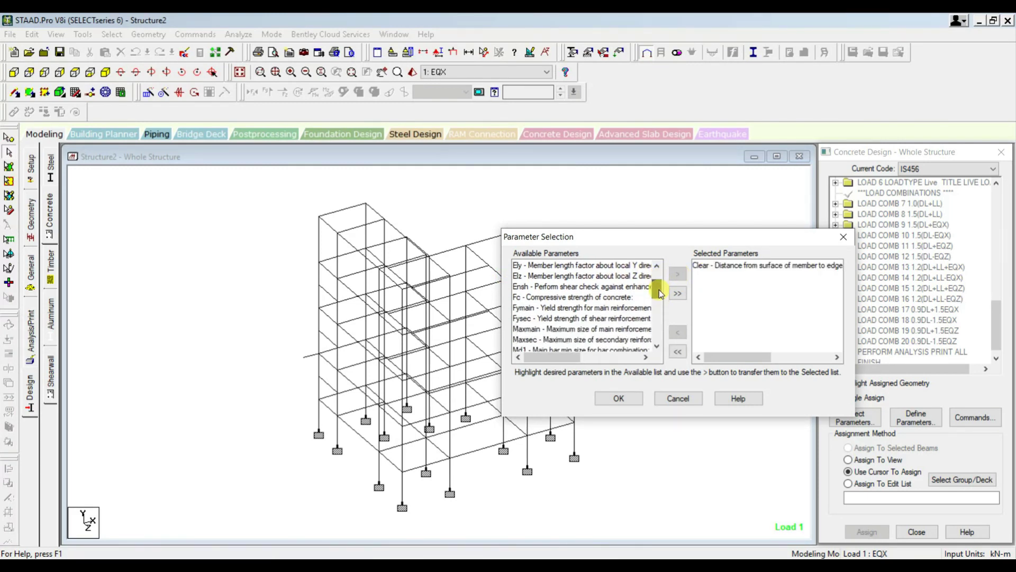
click(581, 297)
click(677, 274)
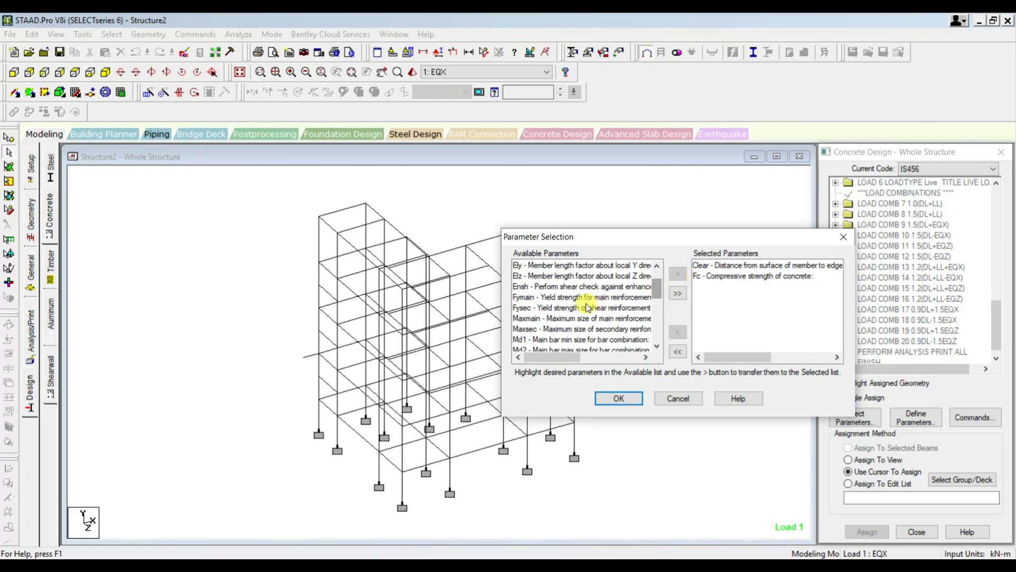
click(575, 297)
click(677, 273)
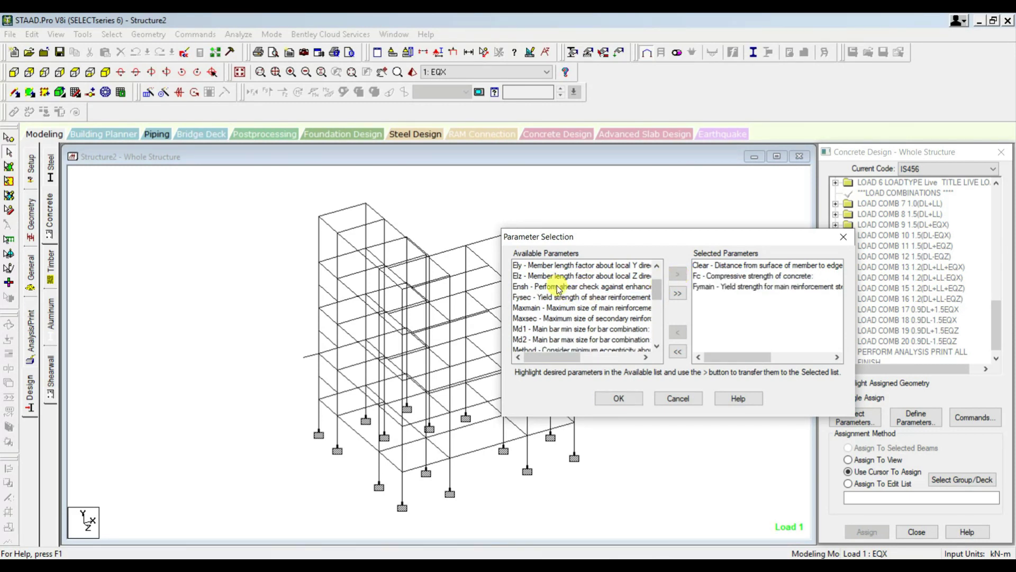
click(561, 298)
click(677, 273)
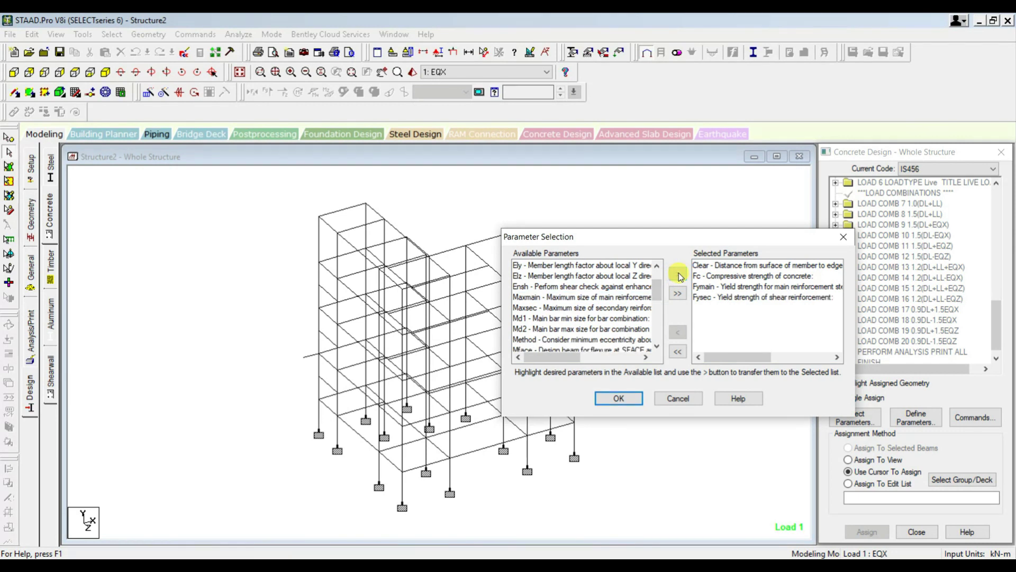
Add the Ratio, Maxmain and Maxsec parameters to the selected list and accept the parameter selection
scroll(582, 318, down, 3)
click(570, 319)
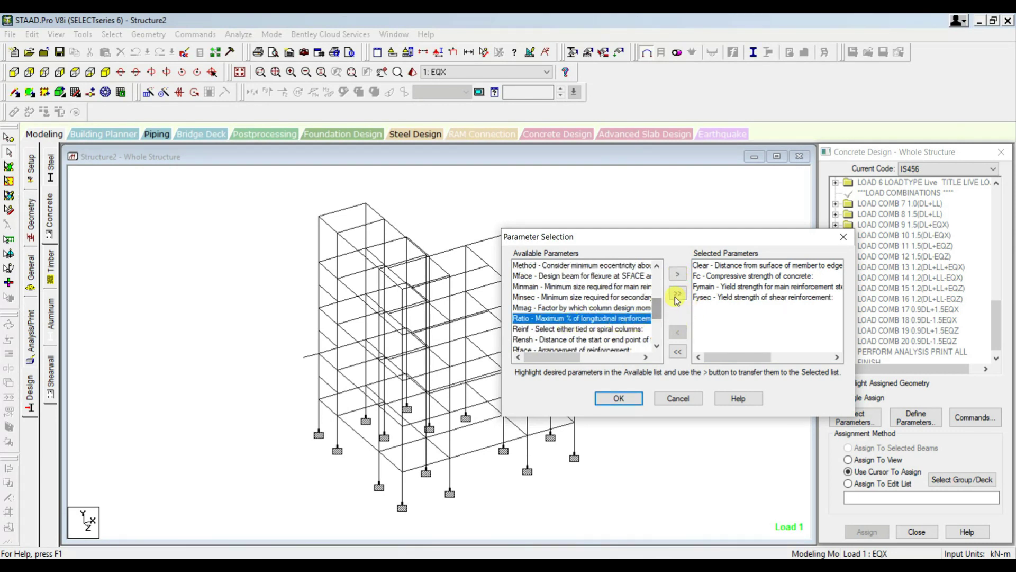
click(677, 274)
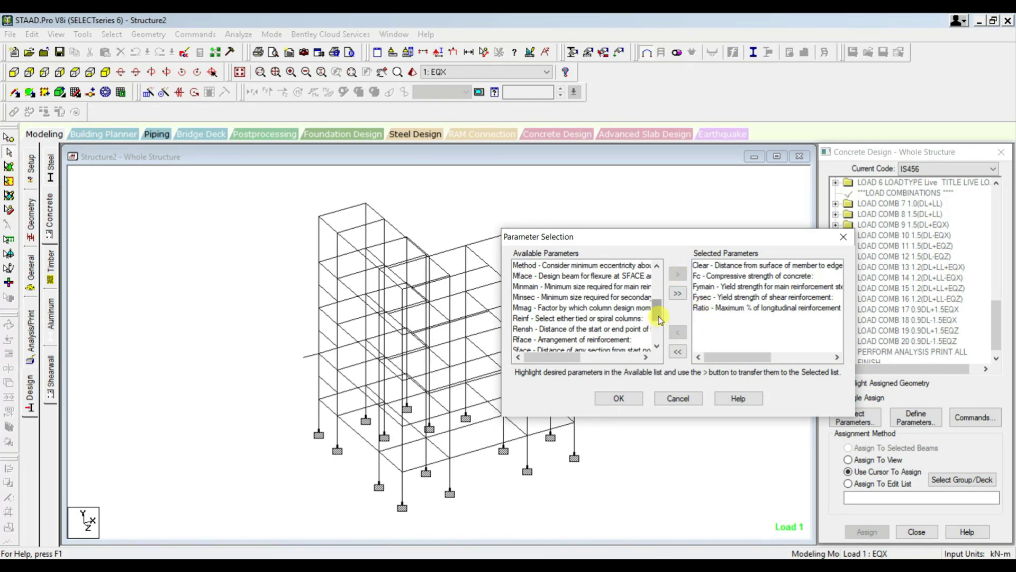
scroll(635, 312, up, 3)
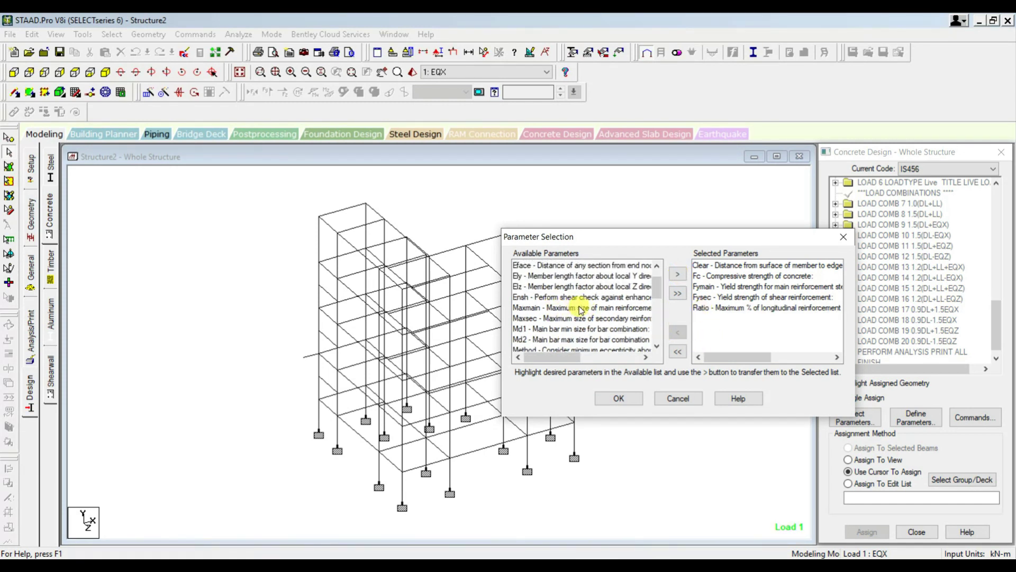
click(637, 310)
click(678, 273)
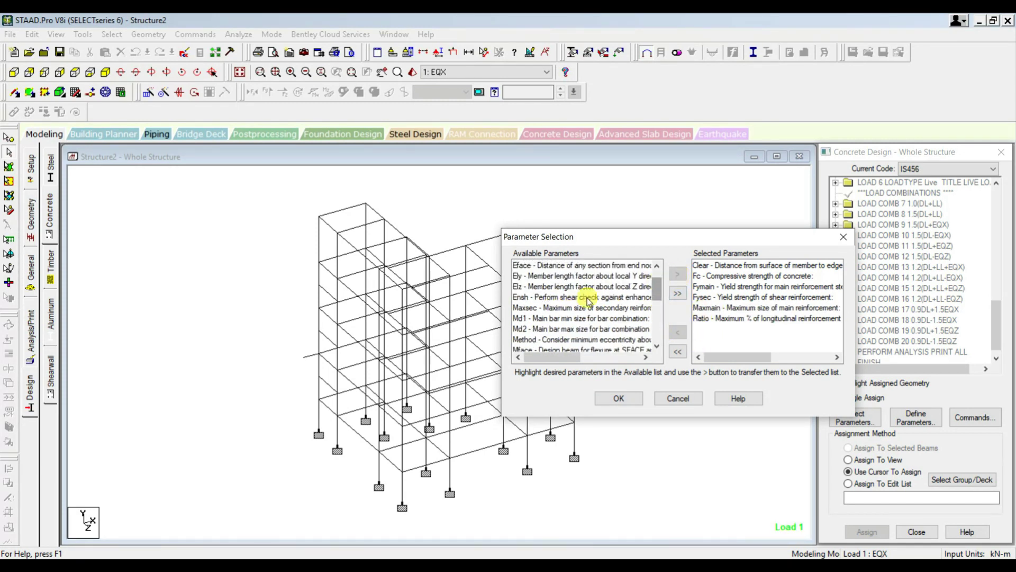
click(581, 310)
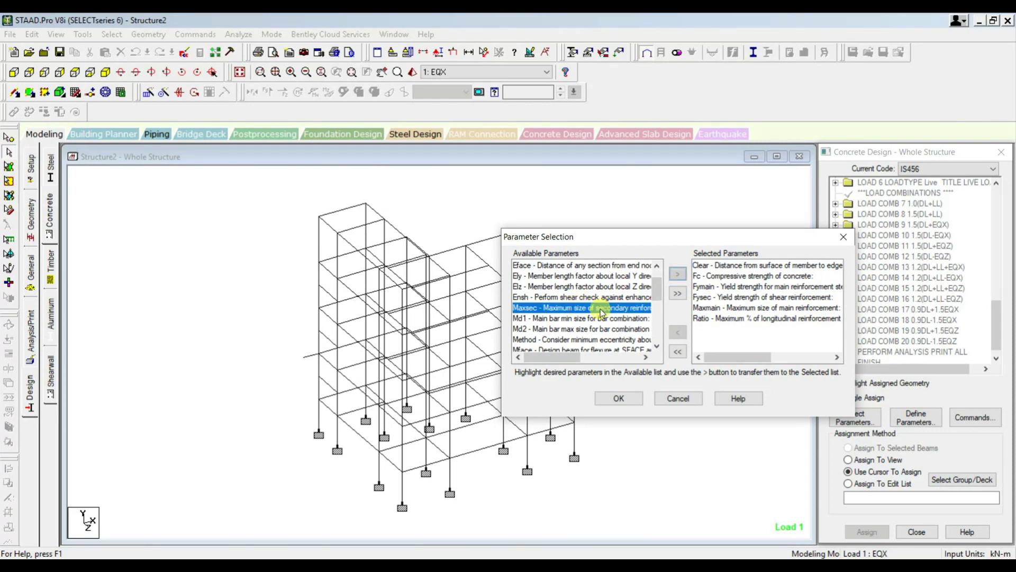
click(677, 274)
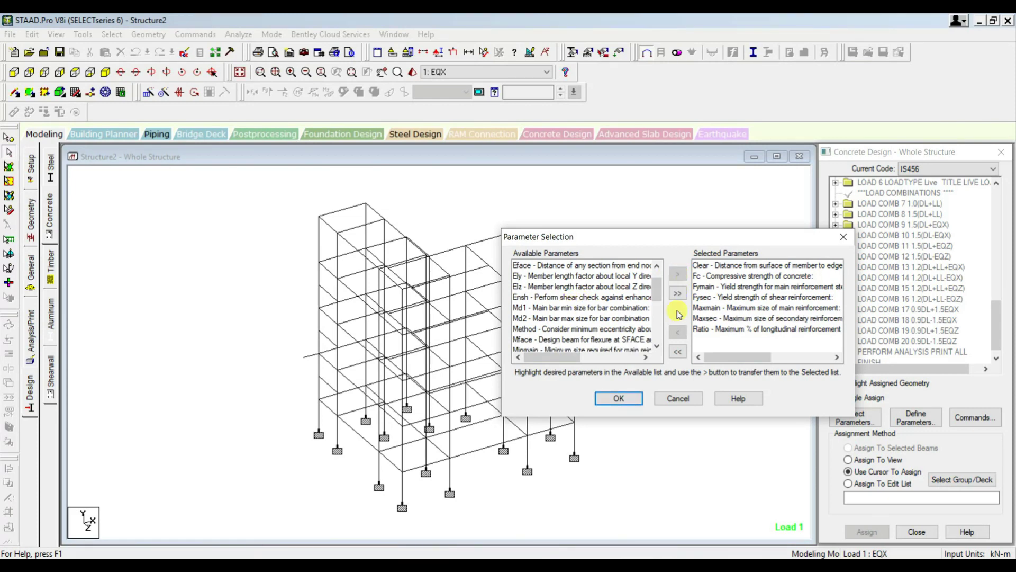
click(623, 398)
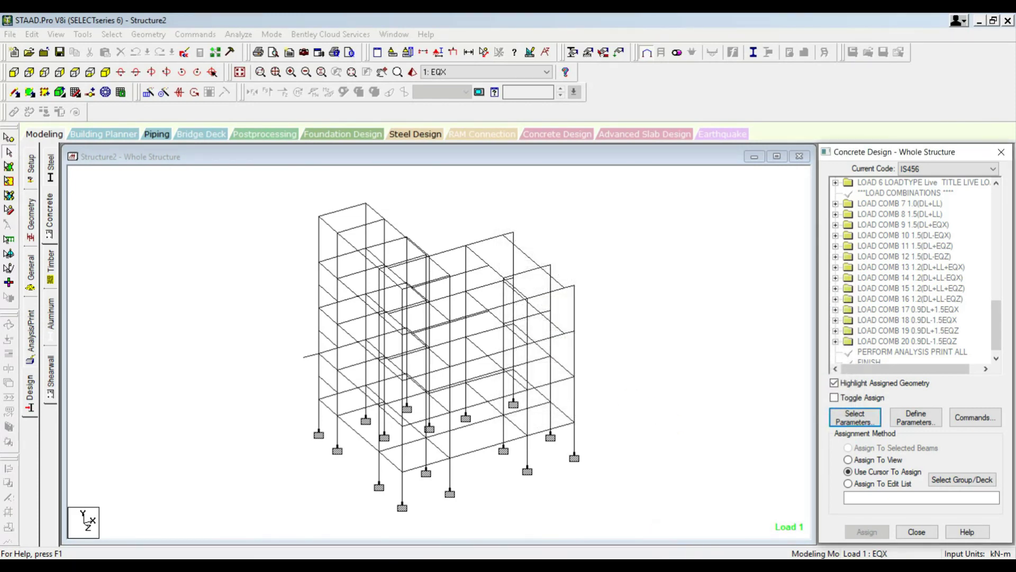
Define two CLEAR parameters for the distance to the outermost reinforcement, 0.025 m and 0.04 m
click(917, 418)
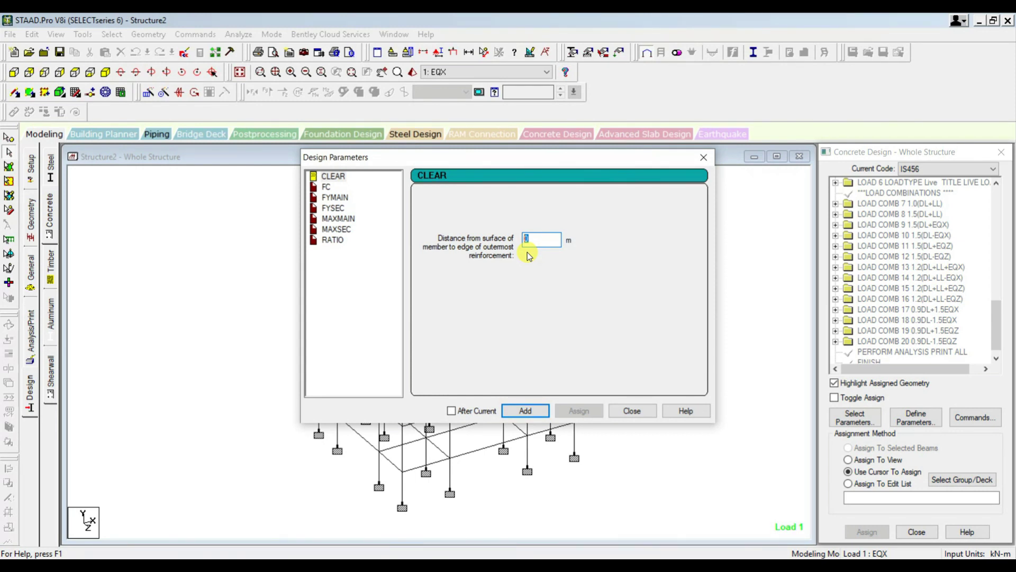
text(025)
click(536, 408)
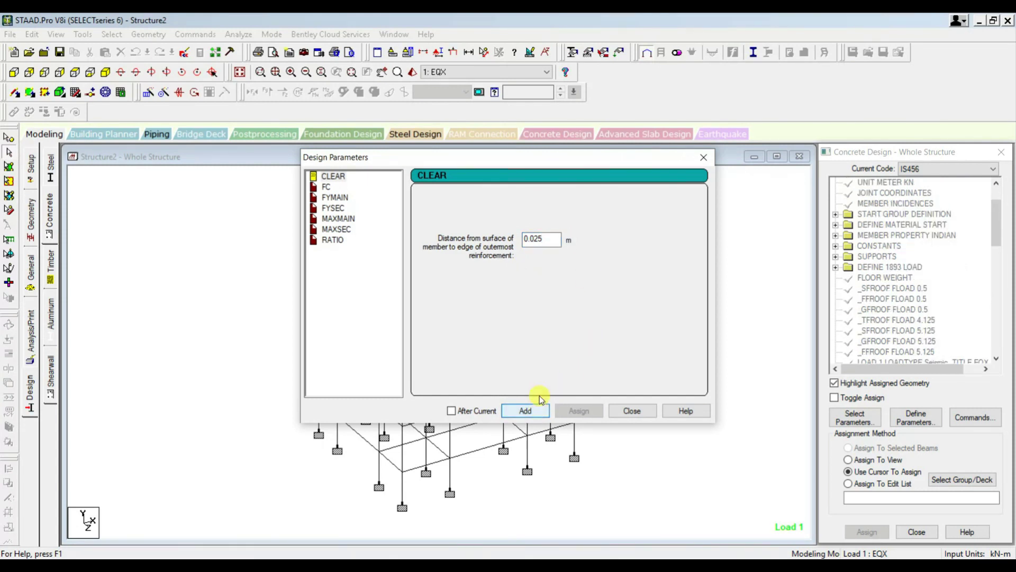
click(553, 241)
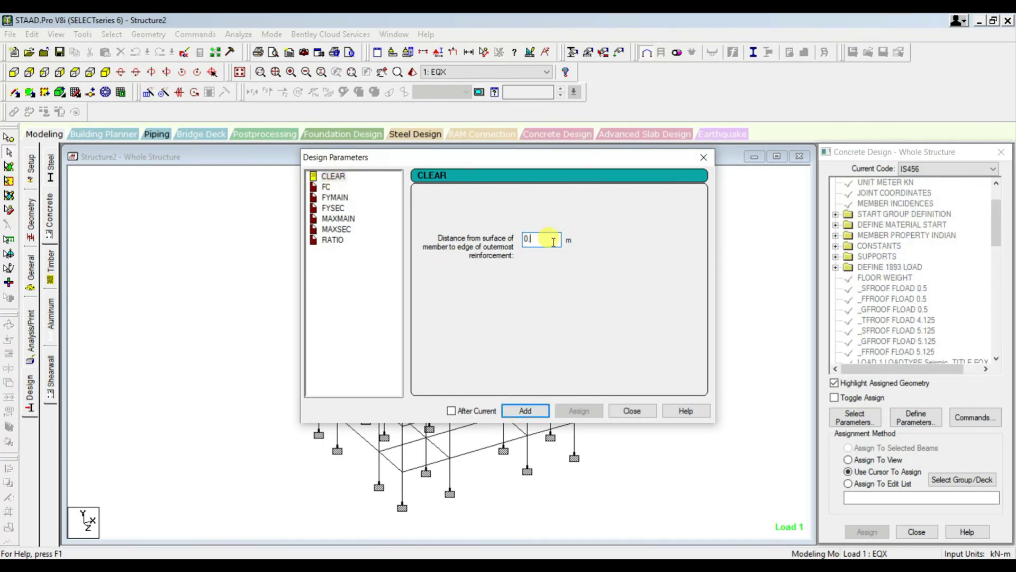
text(04)
Add the FC parameter with a concrete compressive strength of 25000 kN/m2
click(326, 186)
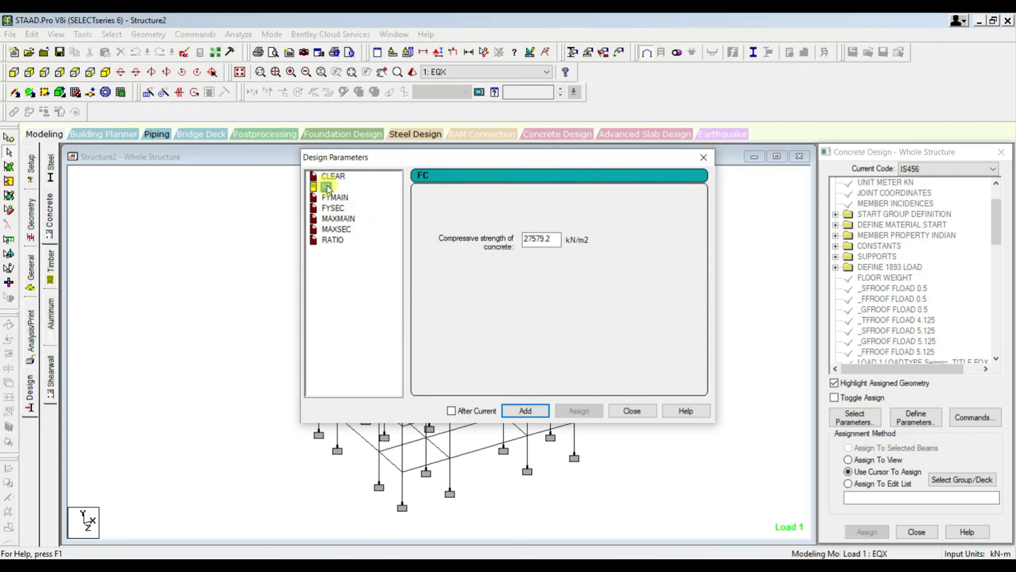
drag(556, 239, 503, 250)
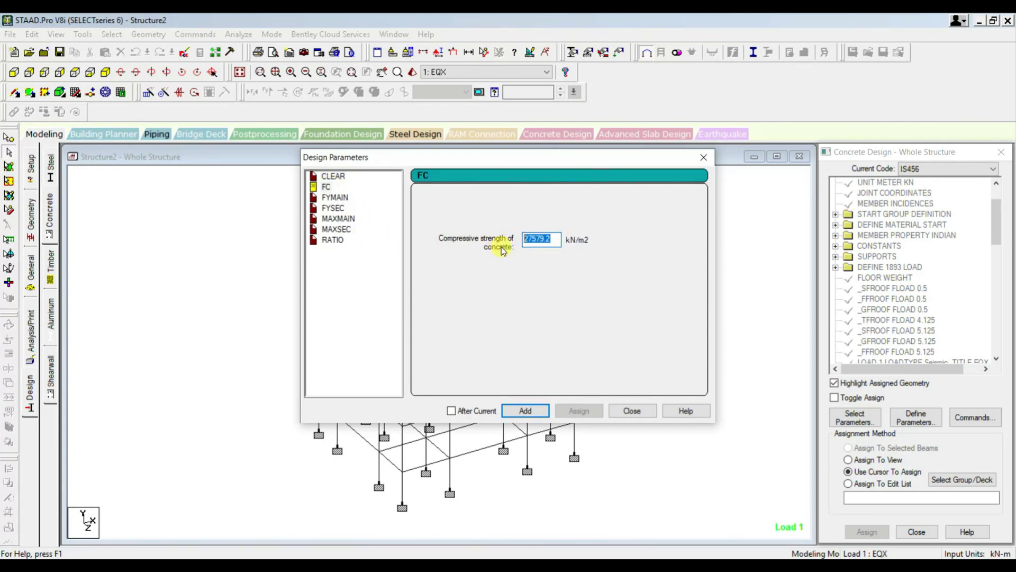
text(25000)
click(525, 411)
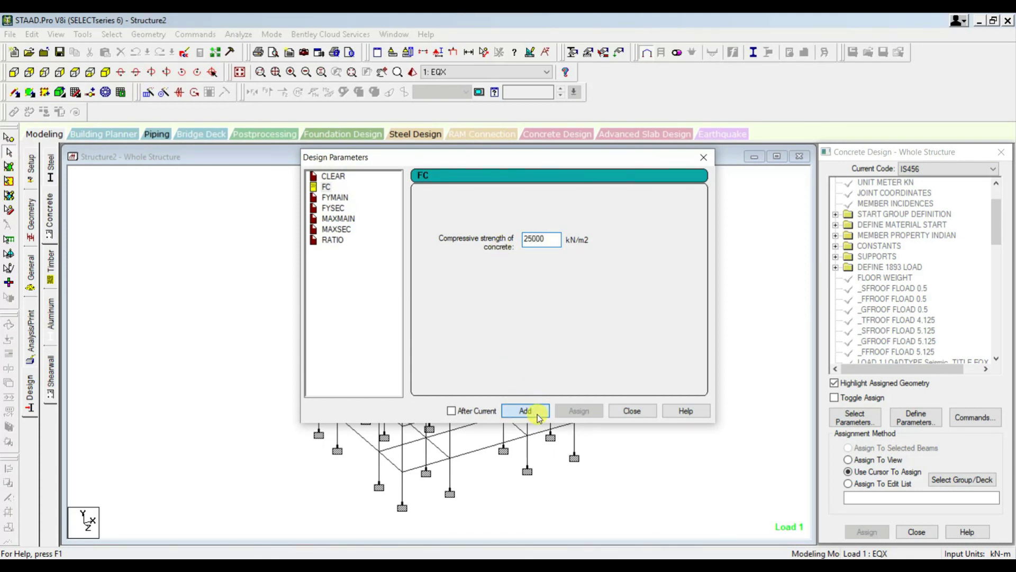
Set the FYMAIN yield strength for main reinforcement steel to 500000 kN/m2
click(338, 198)
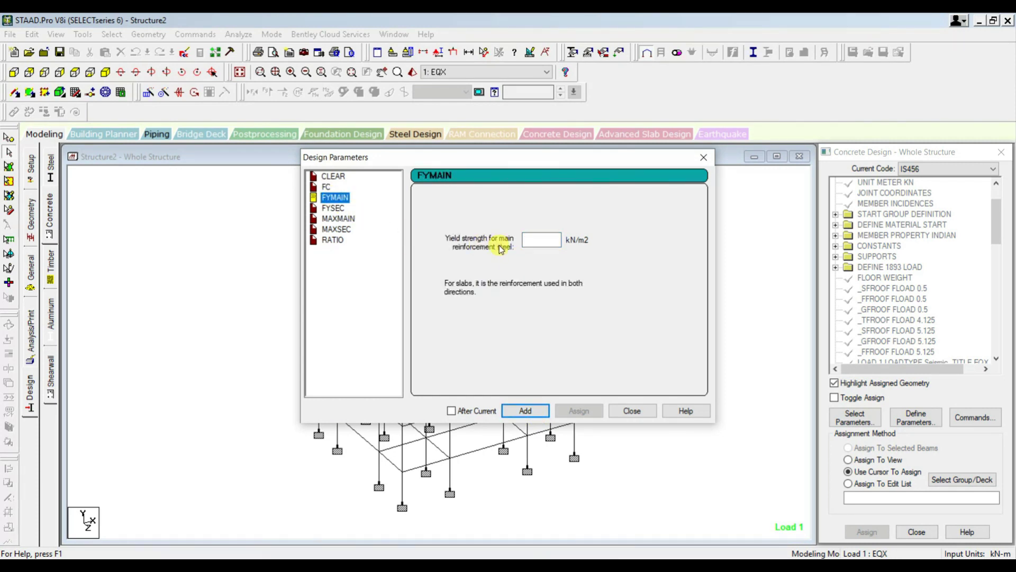
click(540, 240)
click(540, 240)
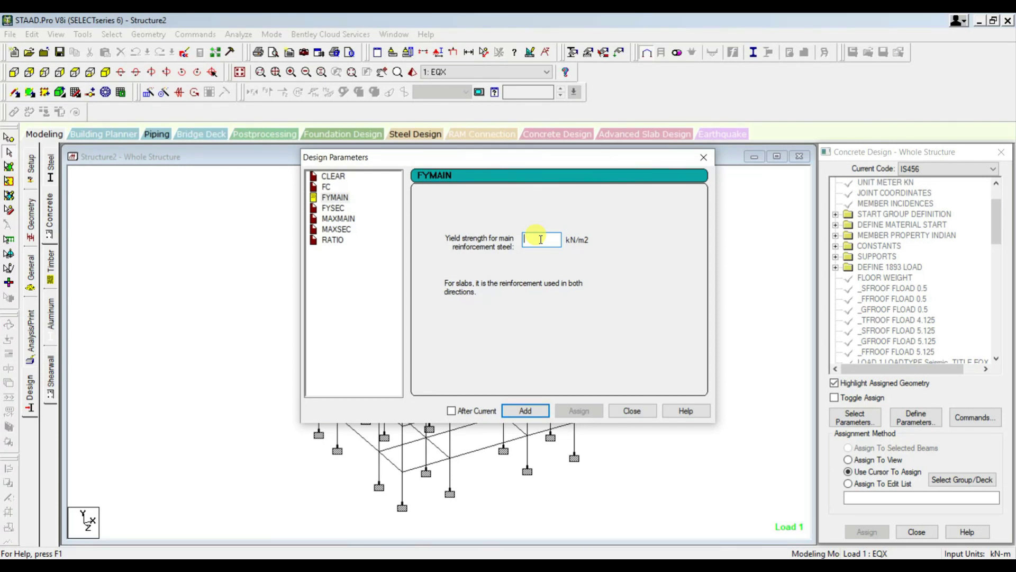
text(500000)
Enter a new FYSEC yield strength for the shear reinforcement
click(333, 208)
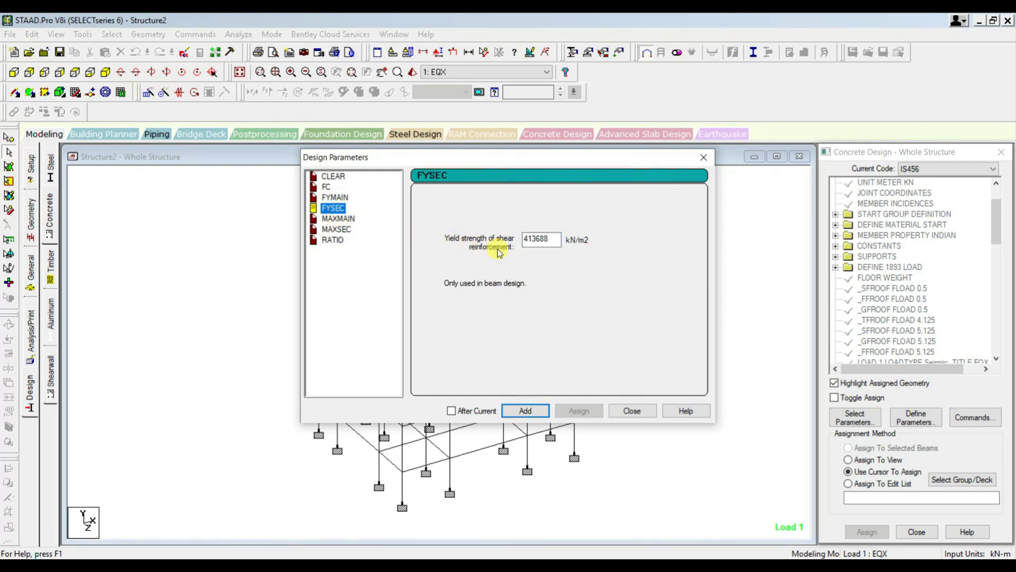
key(Tab)
text(4)
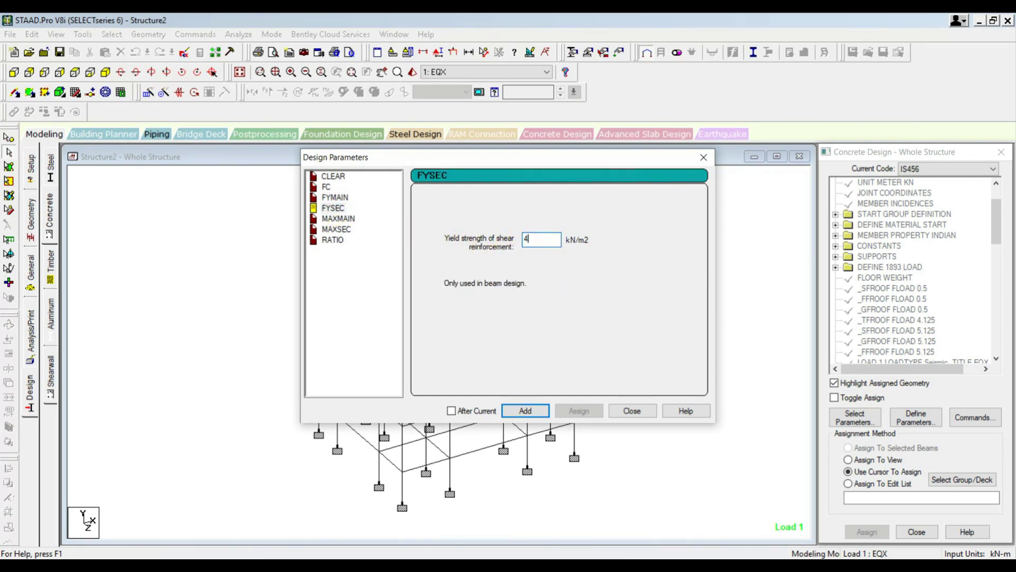
Add the MAXMAIN parameter with a maximum main reinforcement size of 25 mm
click(352, 222)
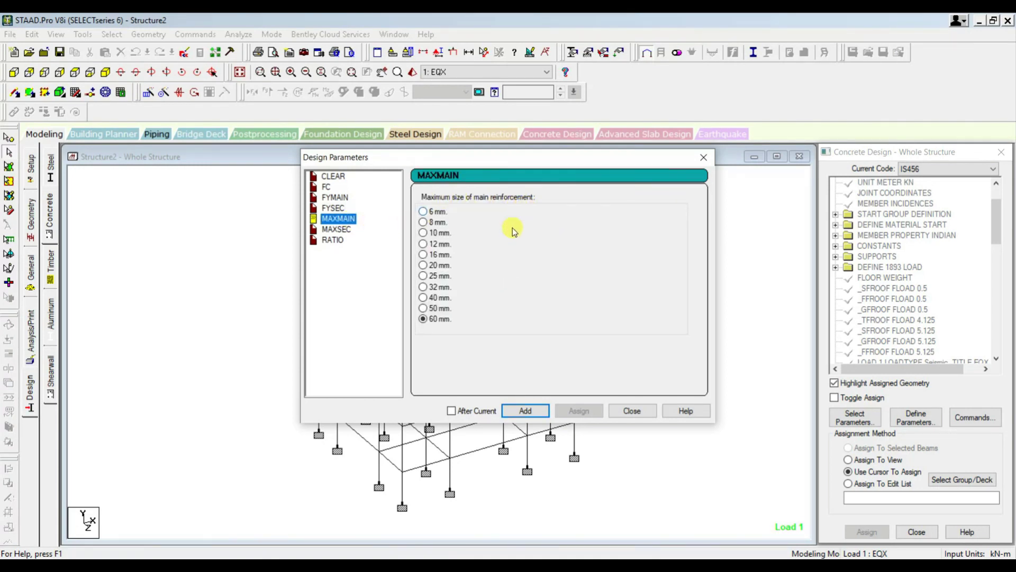
click(445, 277)
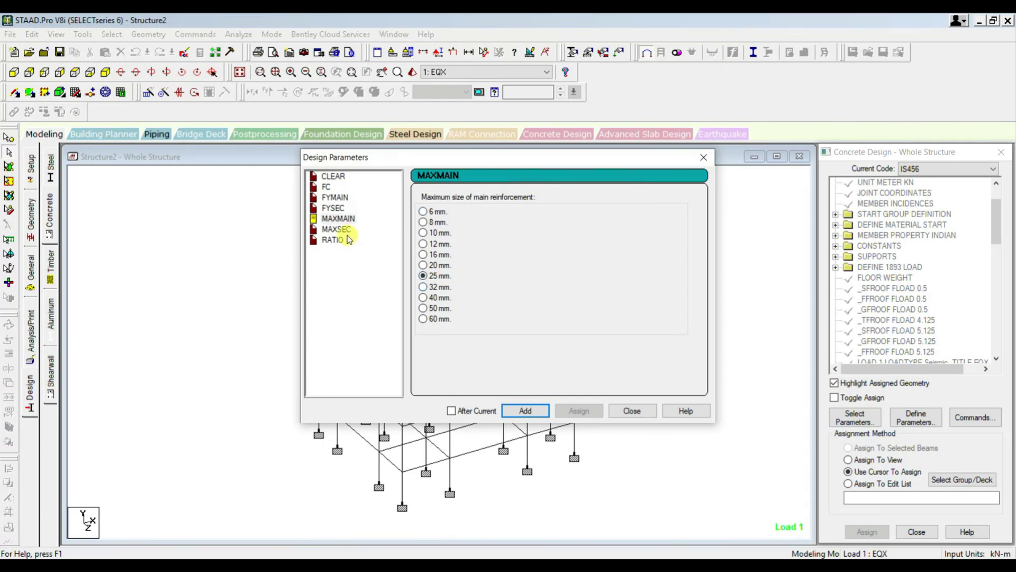
click(524, 410)
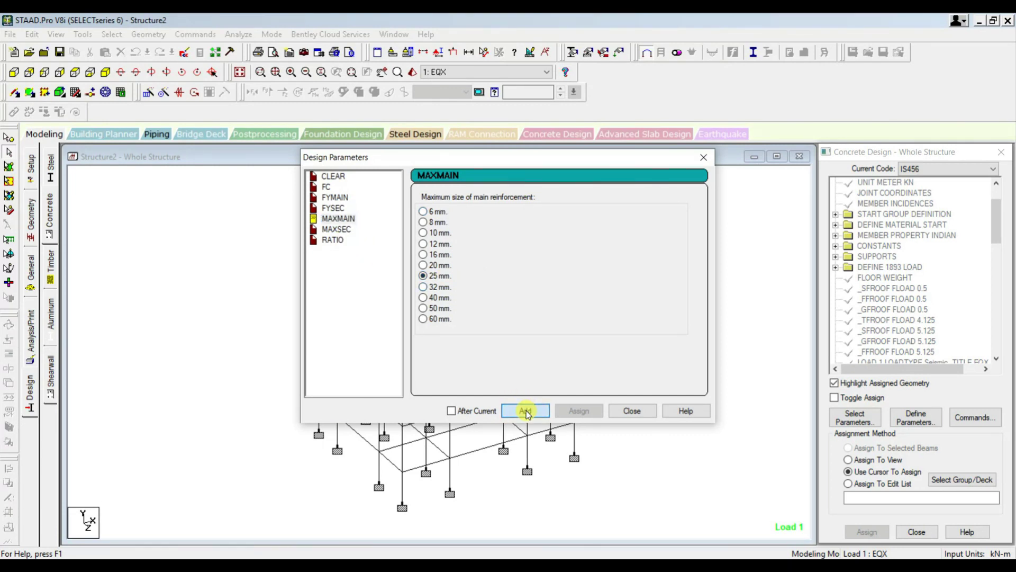
Add the MAXSEC parameter with a maximum secondary reinforcement size of 10 mm
click(336, 229)
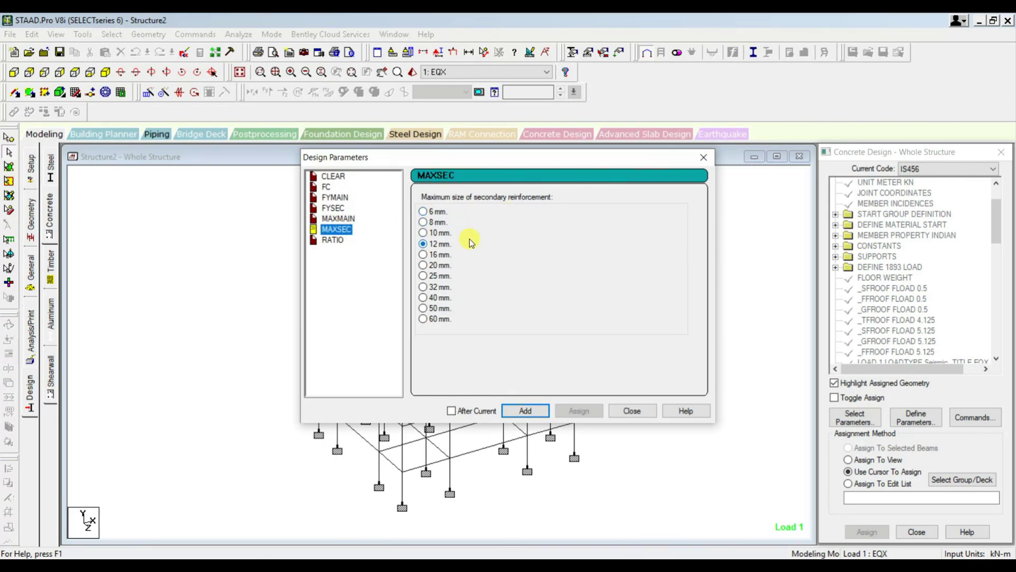
click(434, 234)
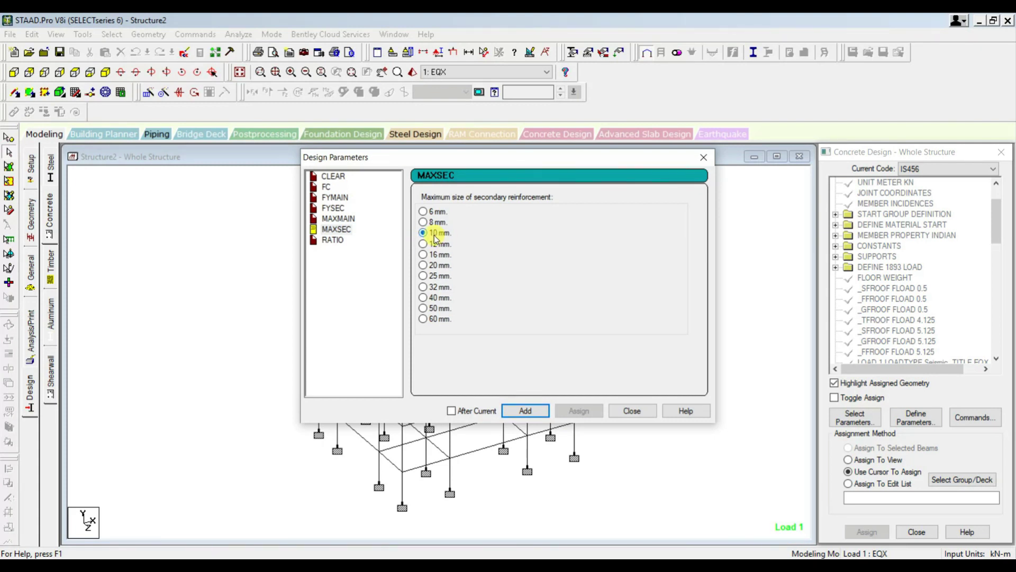
click(331, 239)
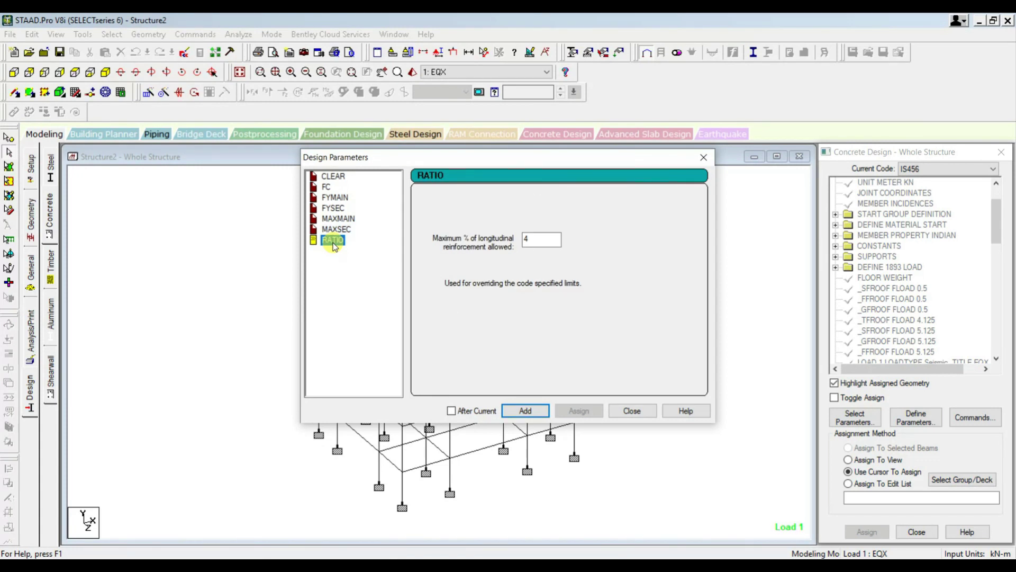
click(336, 229)
click(525, 410)
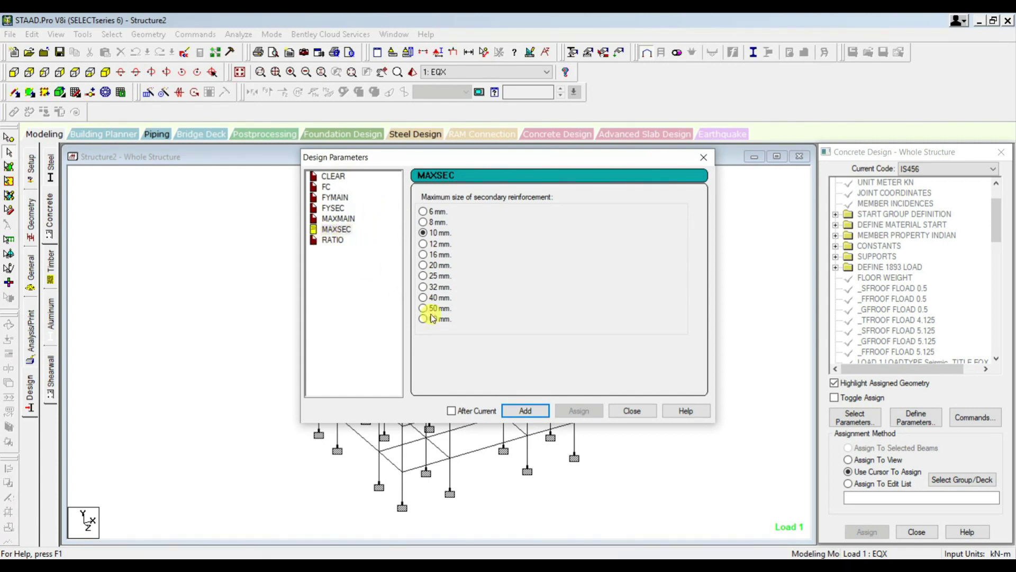
Add RATIO parameters with maximum longitudinal reinforcement of 4 percent and 2.0 percent, and close the parameter definitions
click(333, 239)
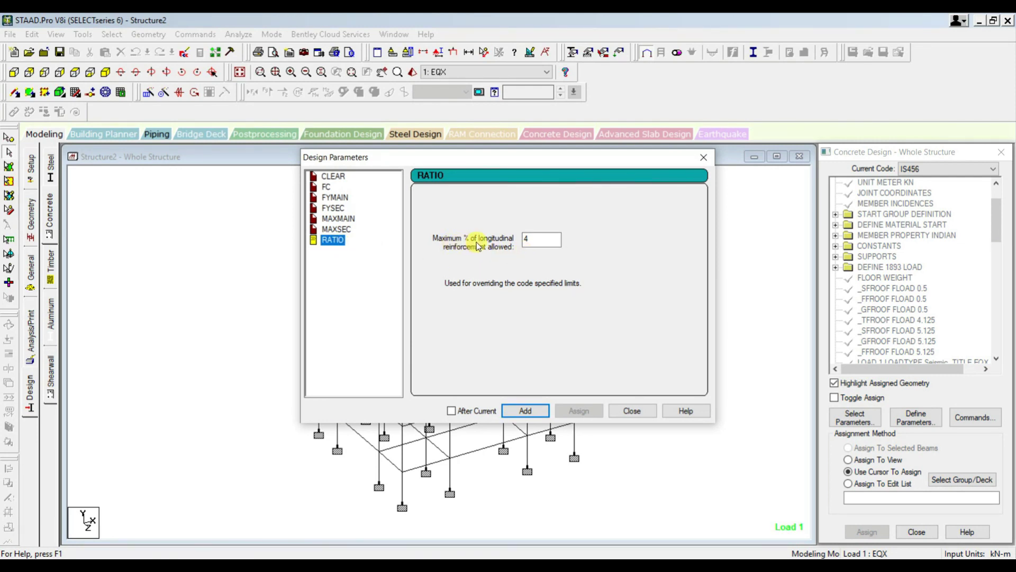
click(538, 239)
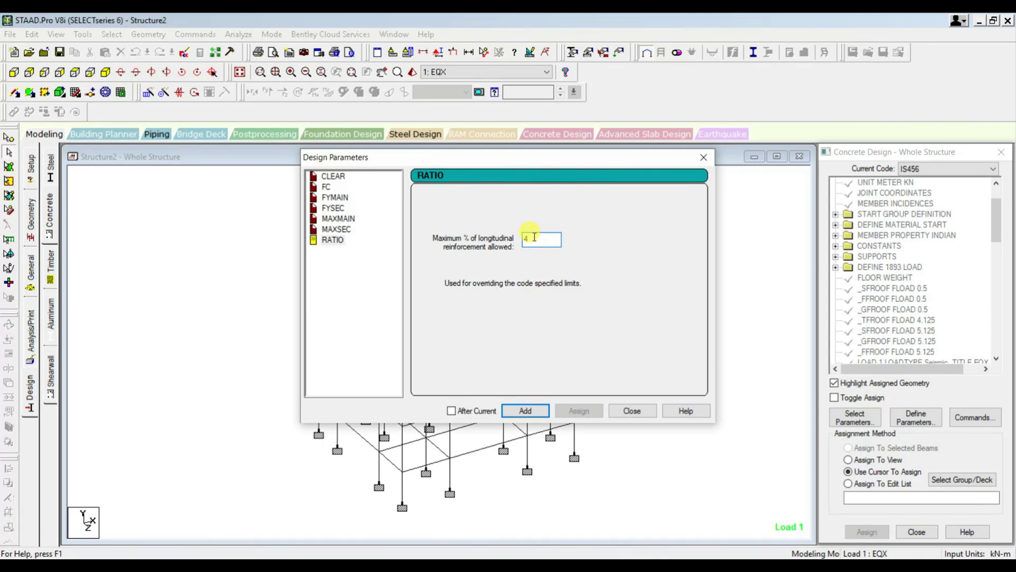
key(BackSpace)
text(2.)
click(535, 409)
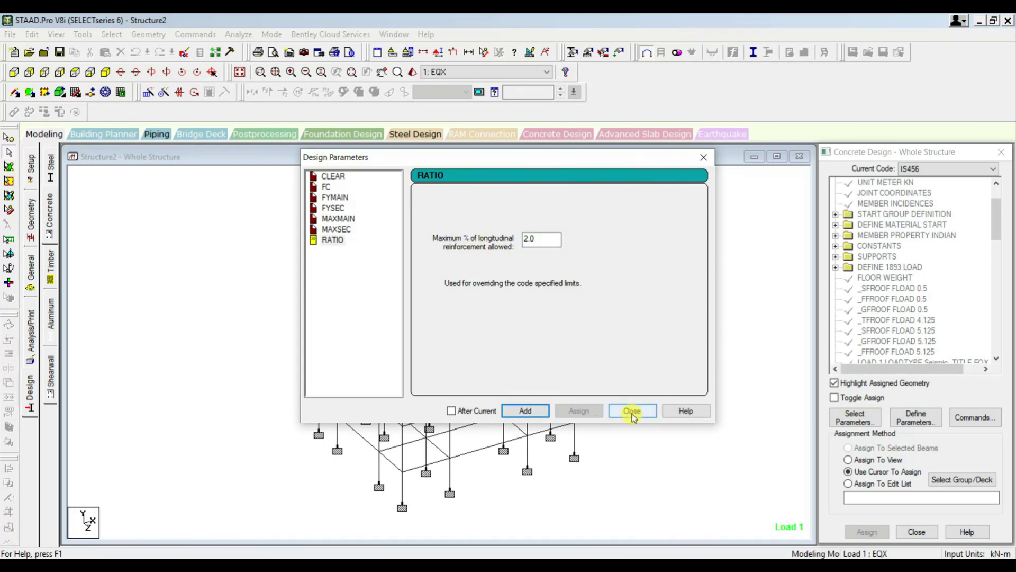
click(632, 410)
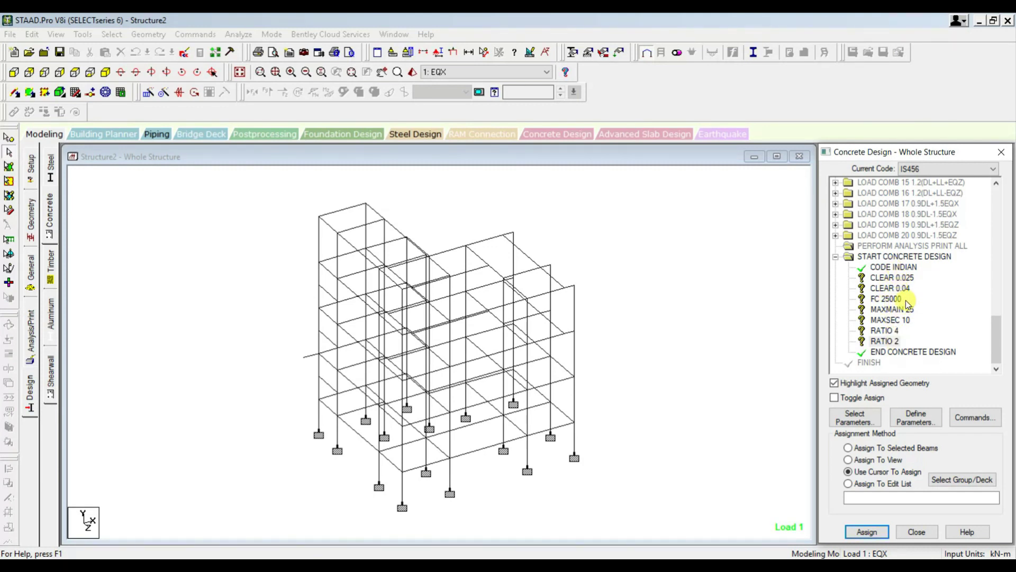
Add the missing FYMAIN parameter with a main reinforcement yield strength of 500000 kN/m2
click(916, 417)
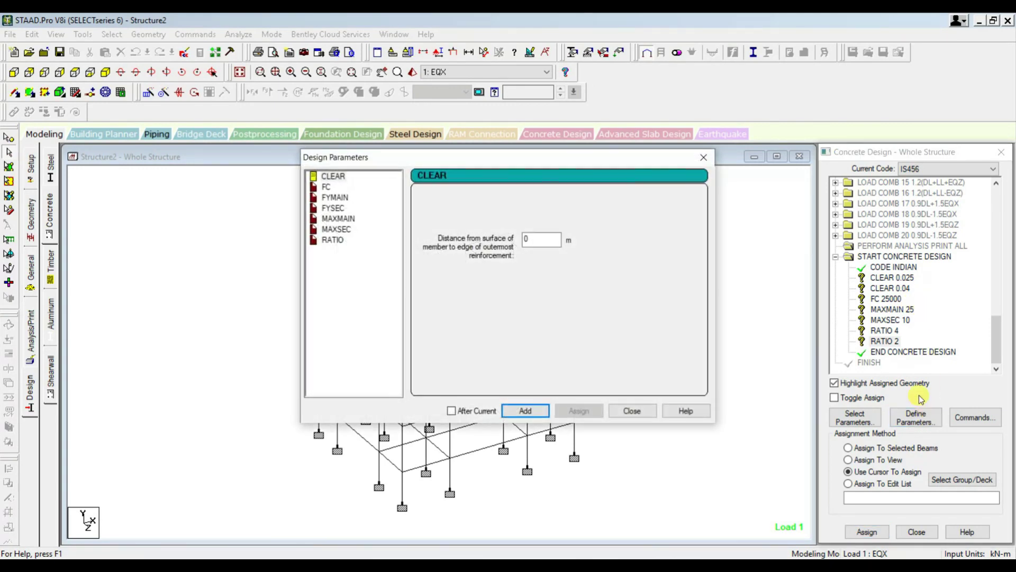
click(338, 198)
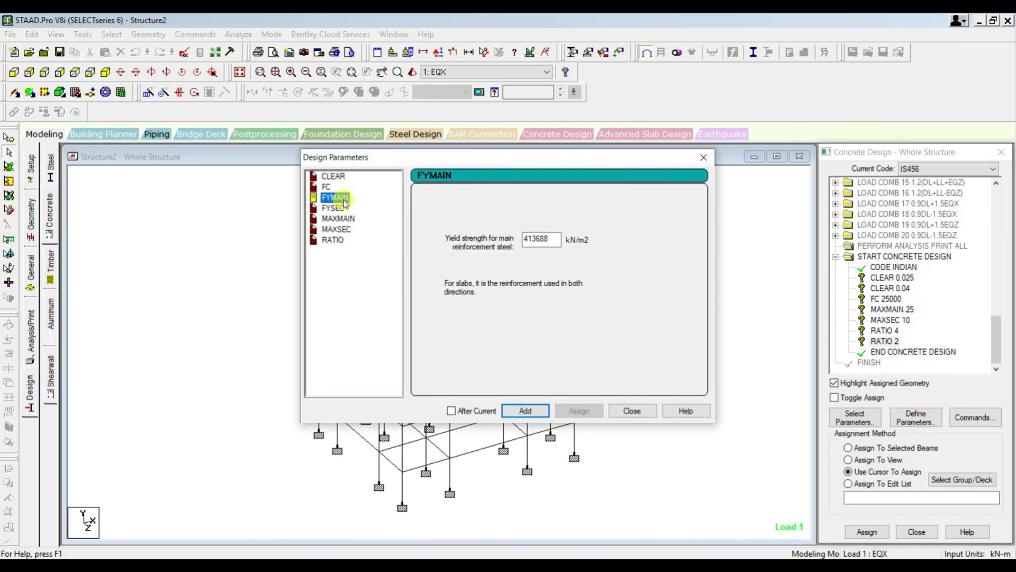
double_click(551, 238)
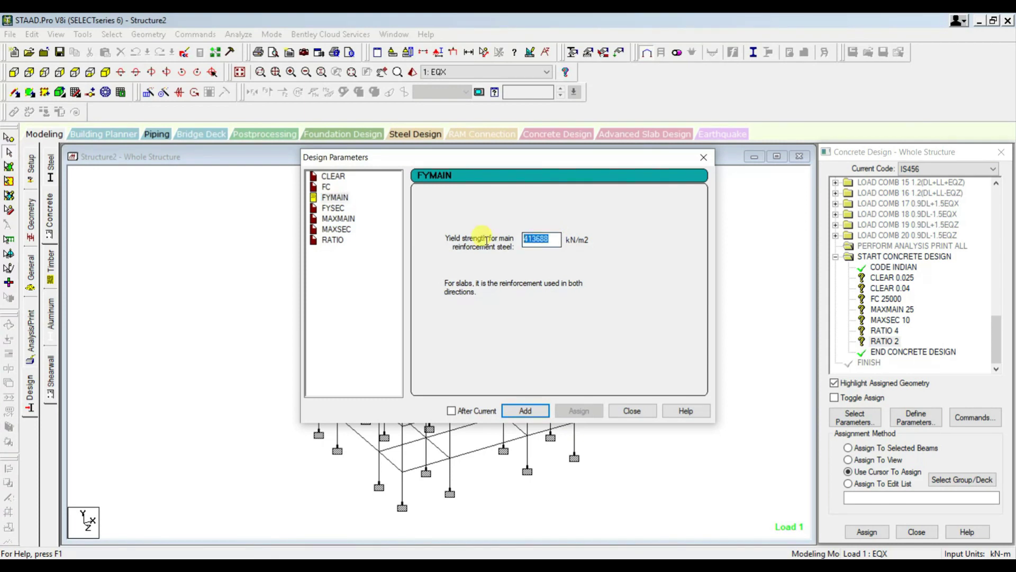
text(50000)
click(525, 410)
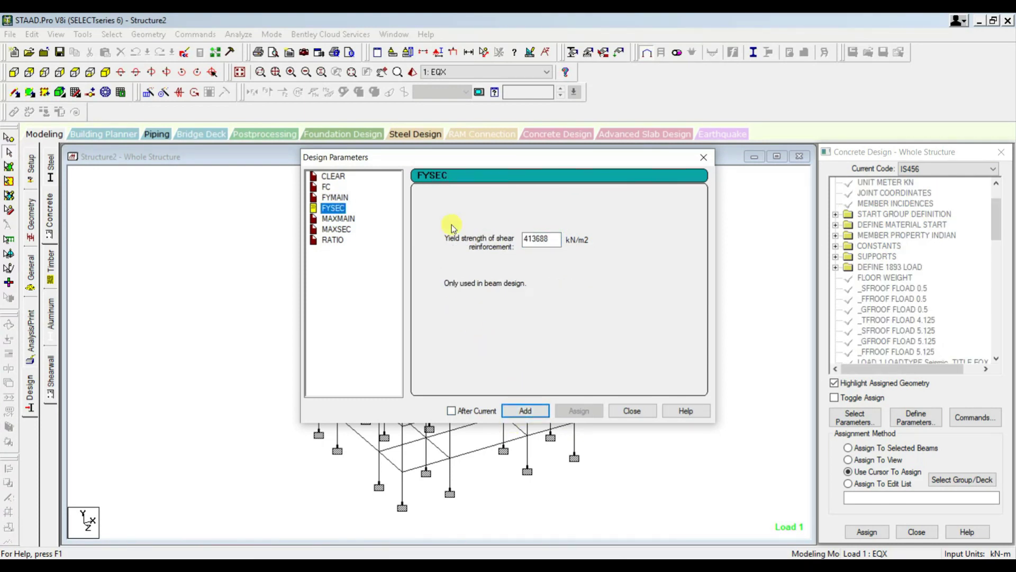
Add the FYSEC parameter with a shear reinforcement yield strength of 415000 kN/m2 and close the parameter definitions
double_click(551, 239)
text(4)
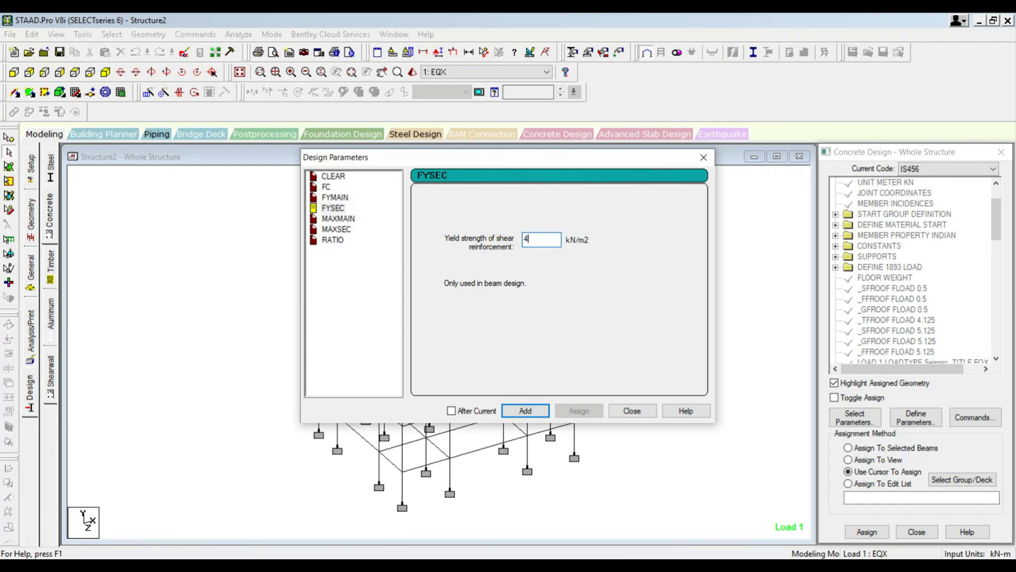
text(15000)
click(525, 411)
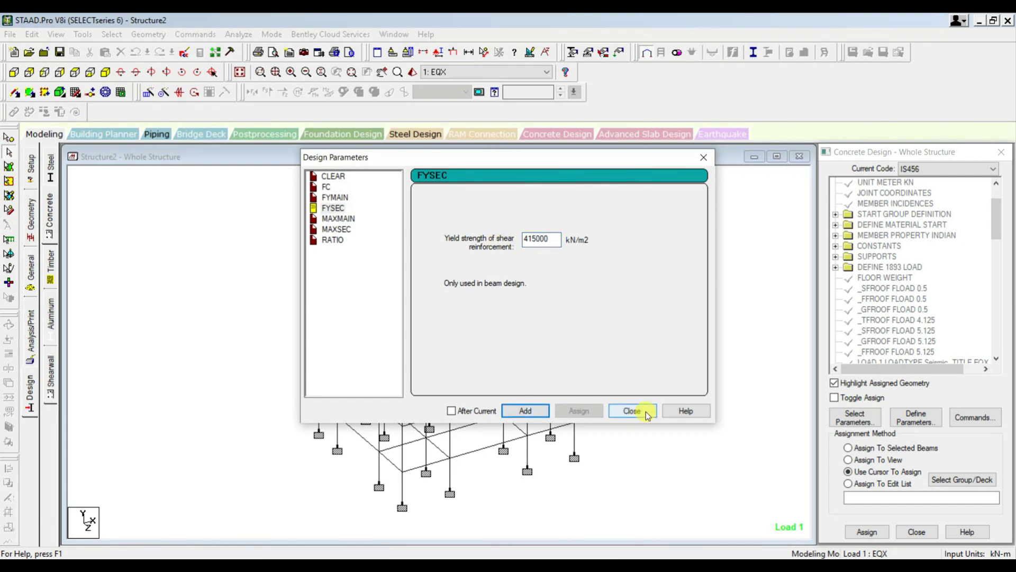
click(631, 411)
scroll(921, 323, down, 10)
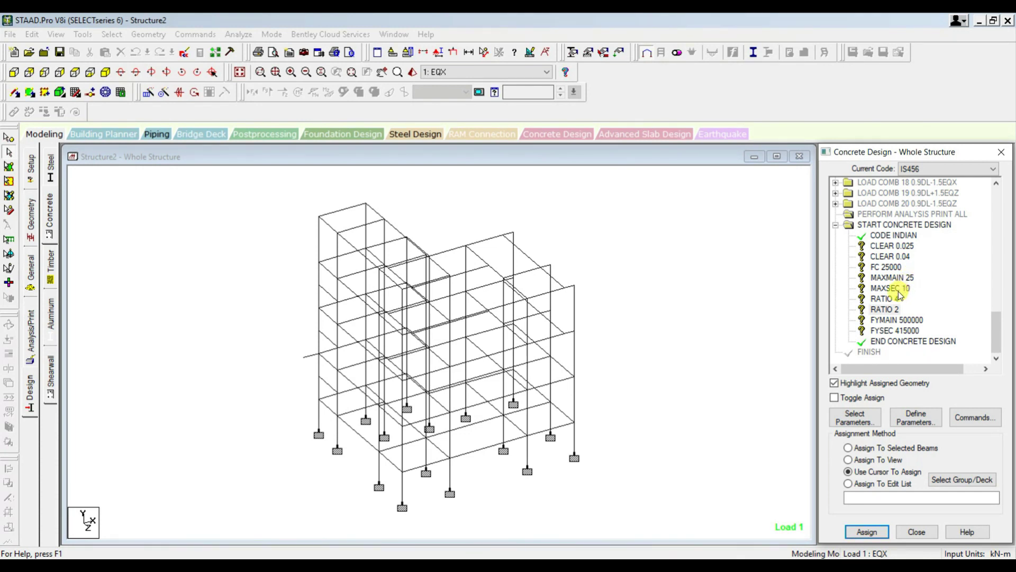
click(916, 417)
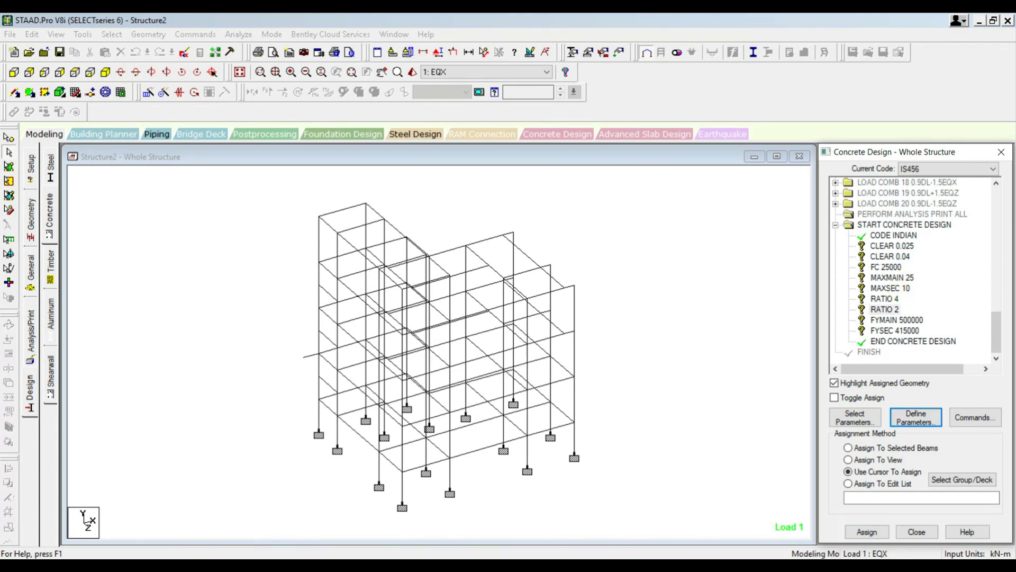
Assign the CLEAR 0.025 cover parameter to all beams parallel to the X and Z axes
click(891, 246)
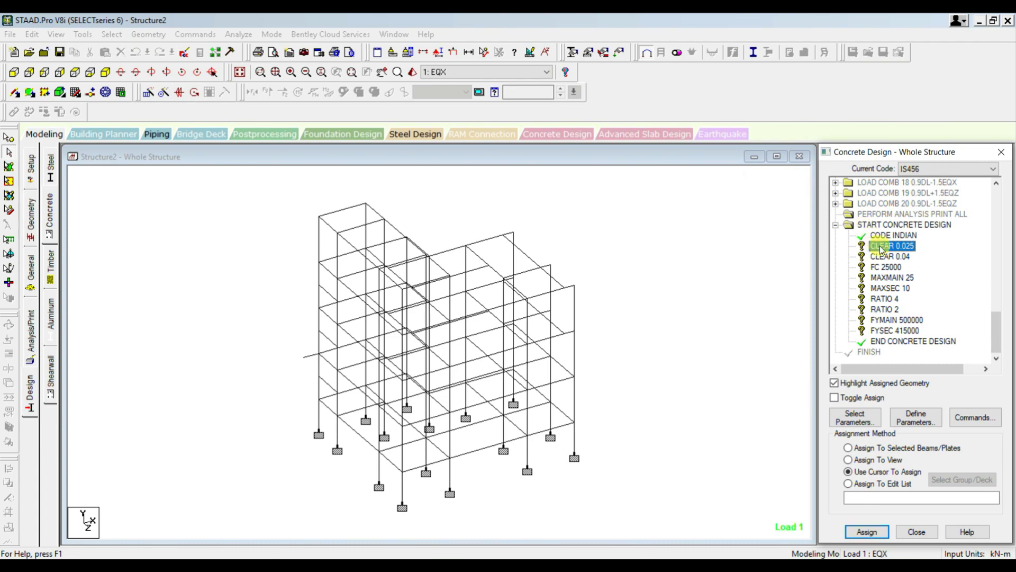
click(112, 34)
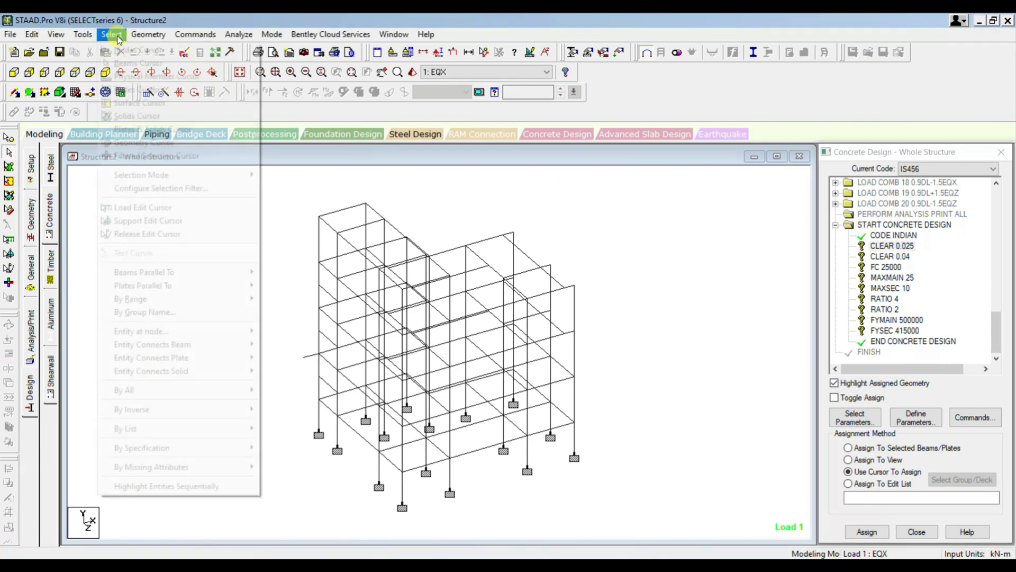
mouse_move(180, 272)
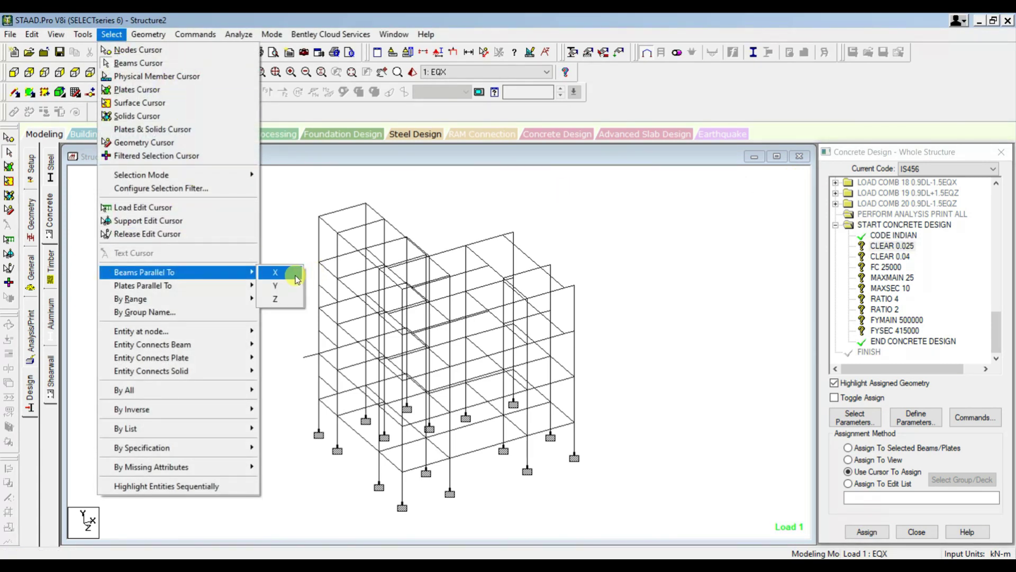
click(294, 274)
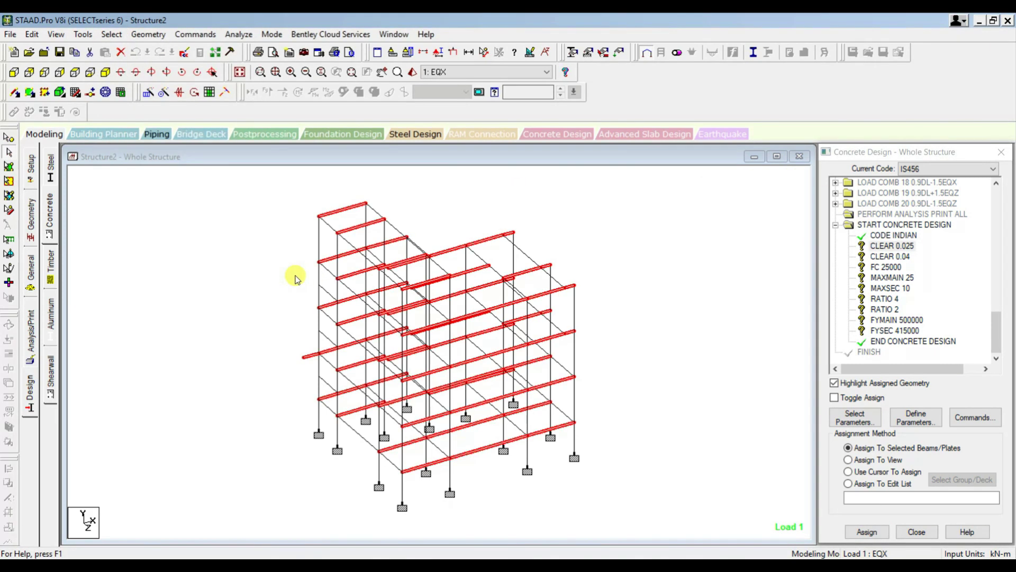
click(112, 34)
mouse_move(222, 272)
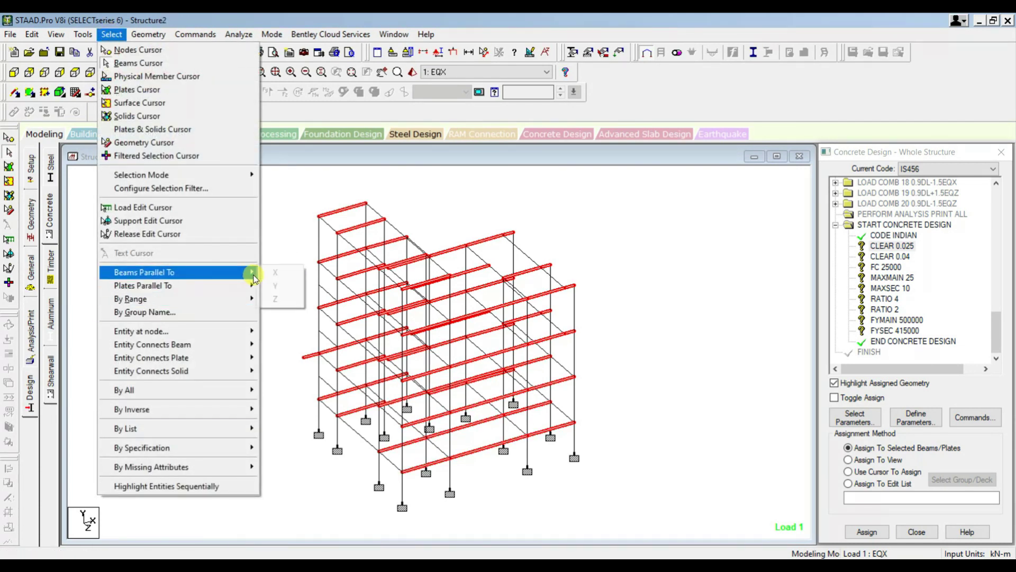
click(278, 300)
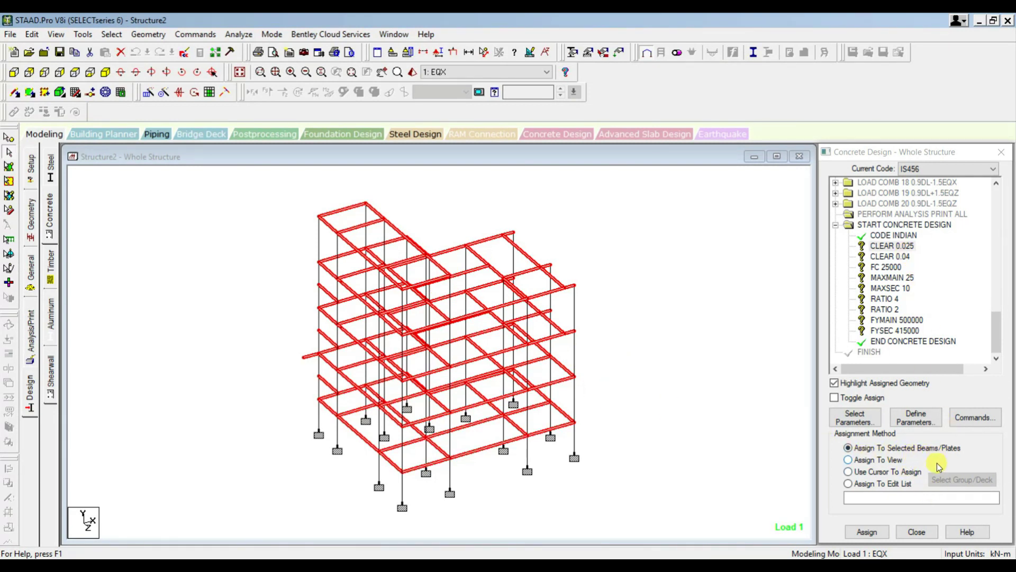
click(871, 531)
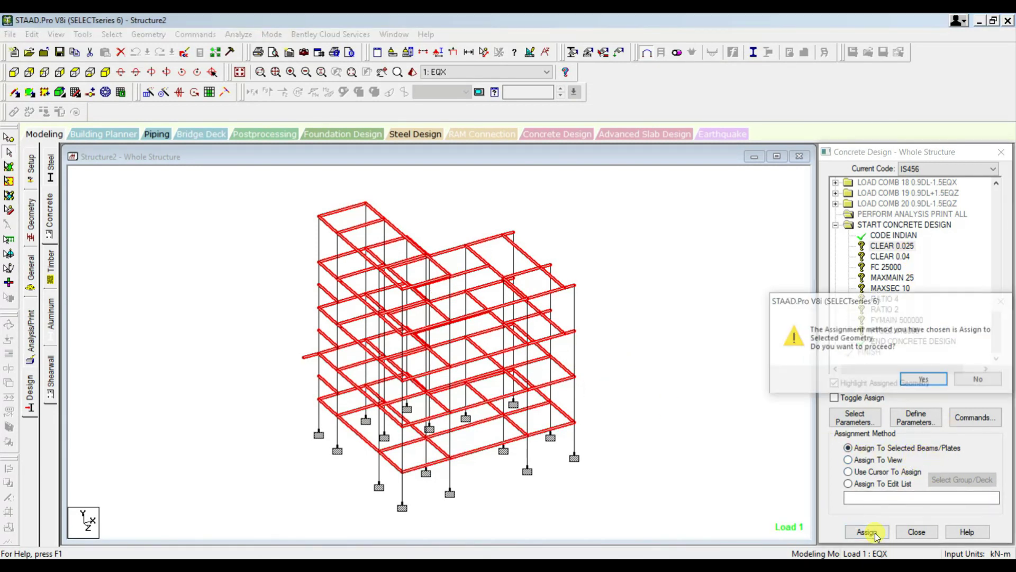
click(925, 379)
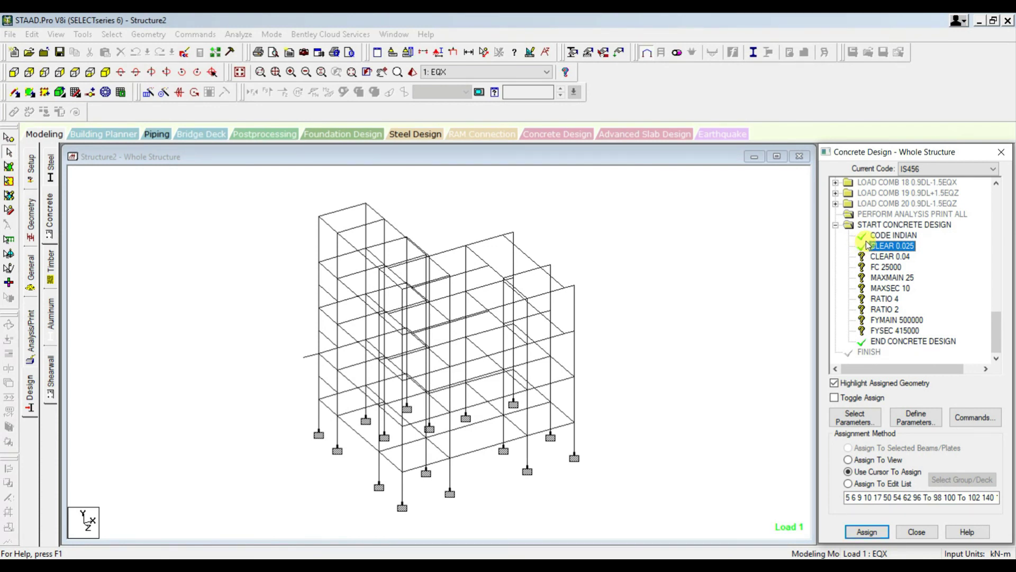
Assign the CLEAR 0.04 cover parameter to all columns, the members parallel to the Y axis
click(873, 258)
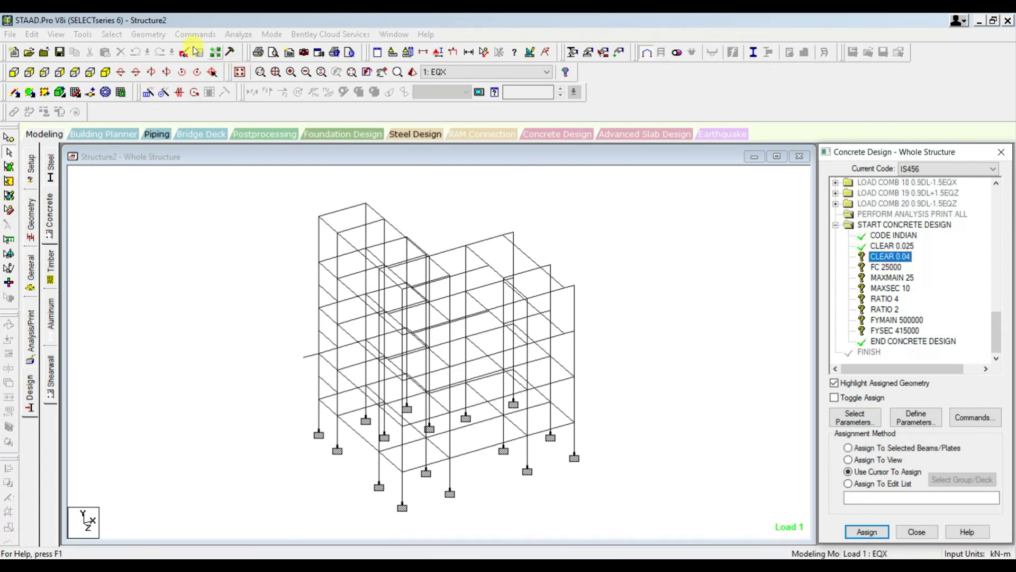
click(104, 35)
mouse_move(238, 272)
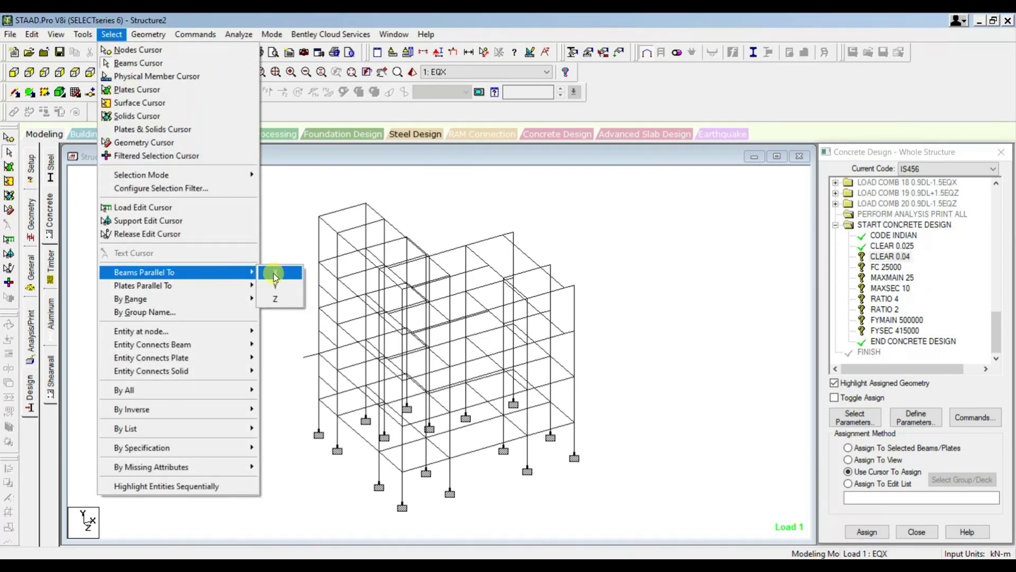
click(276, 286)
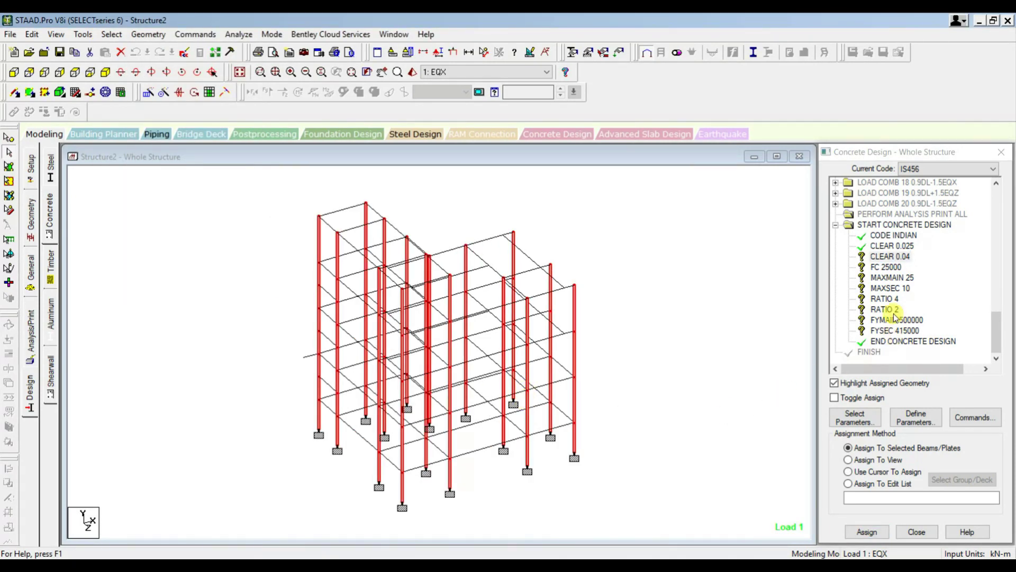
click(869, 535)
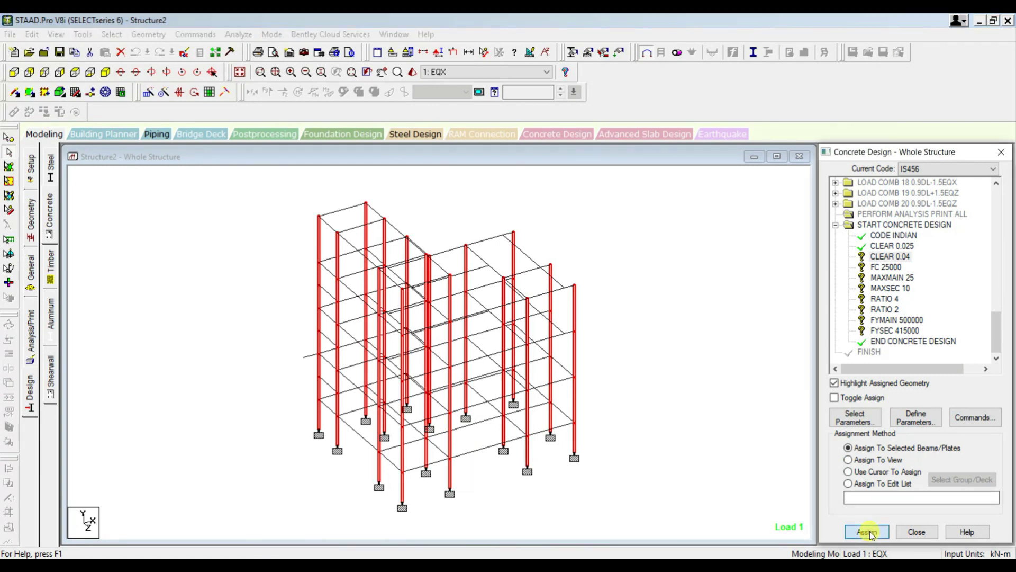
click(924, 380)
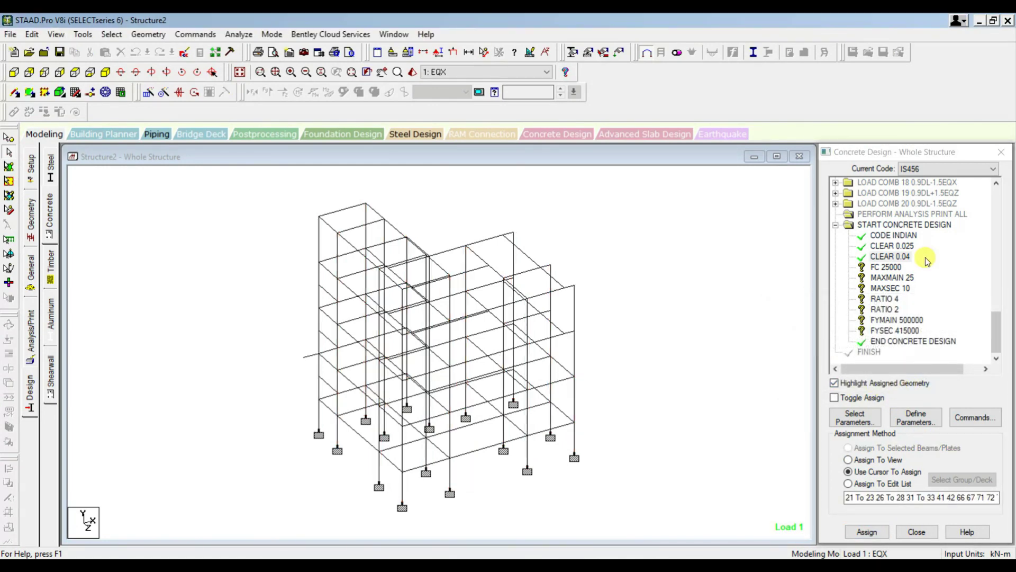
Assign the FC 25000 concrete strength parameter to the whole structure with the Assign To View method
click(892, 266)
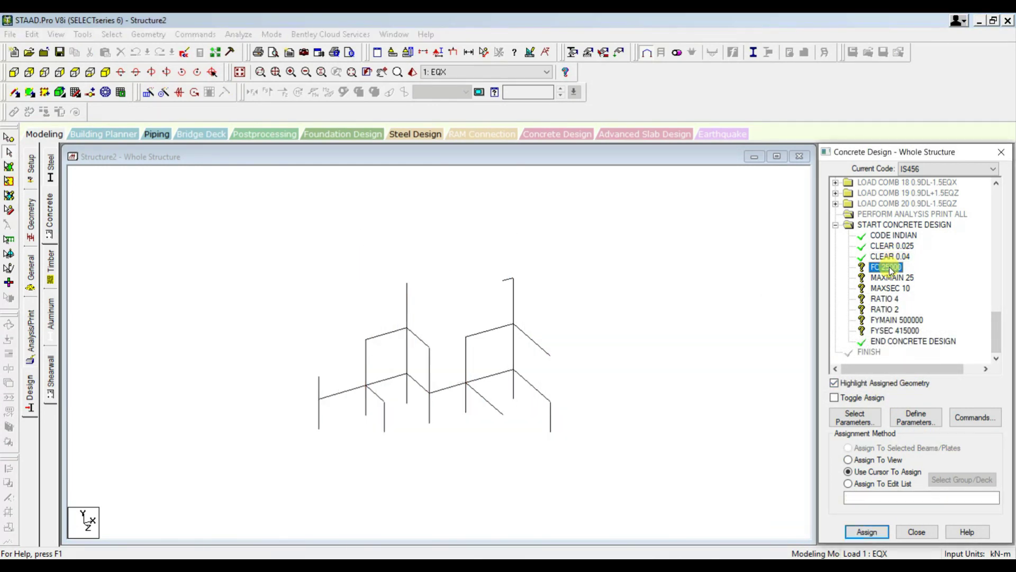
click(894, 460)
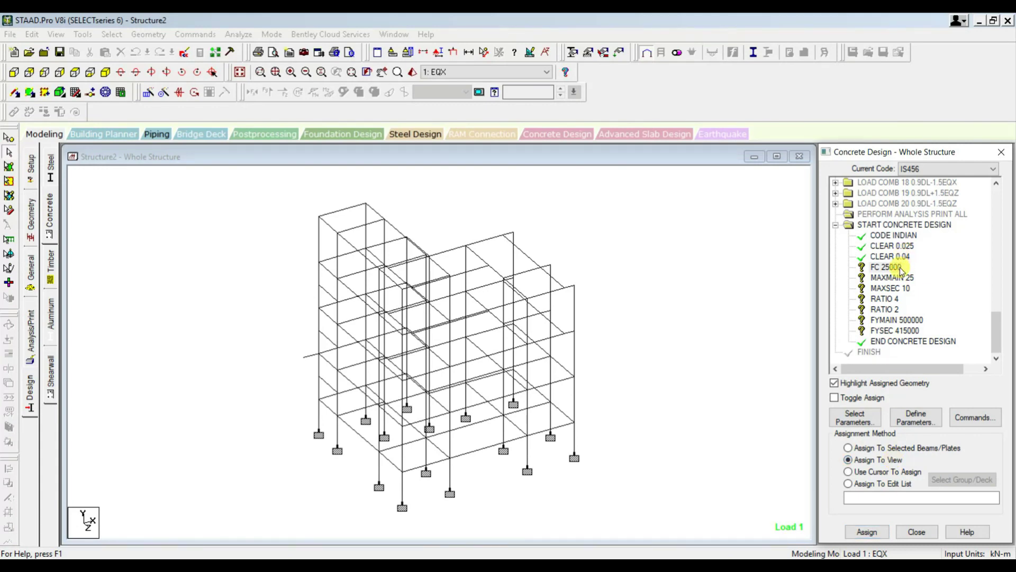
click(867, 531)
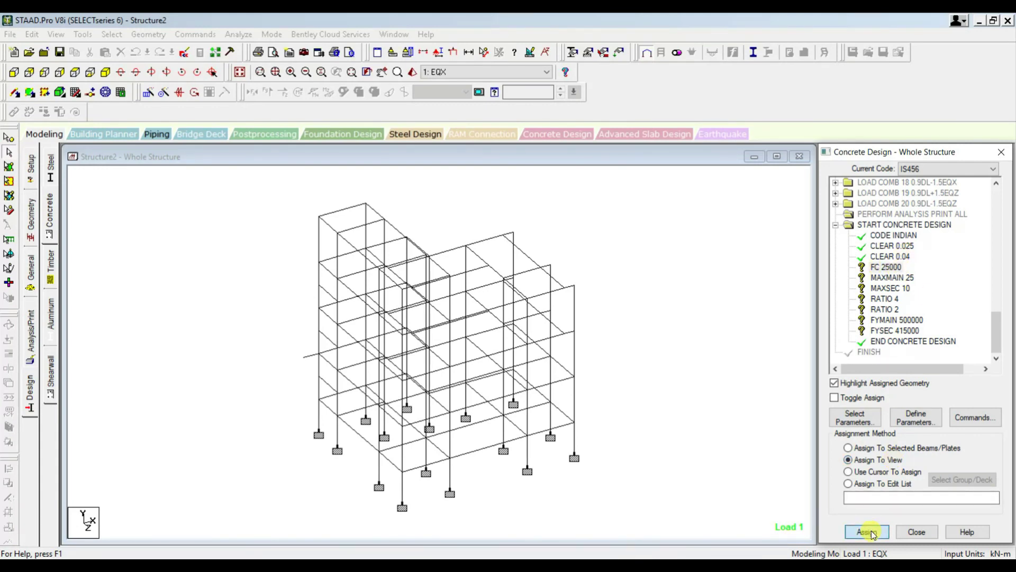
click(925, 379)
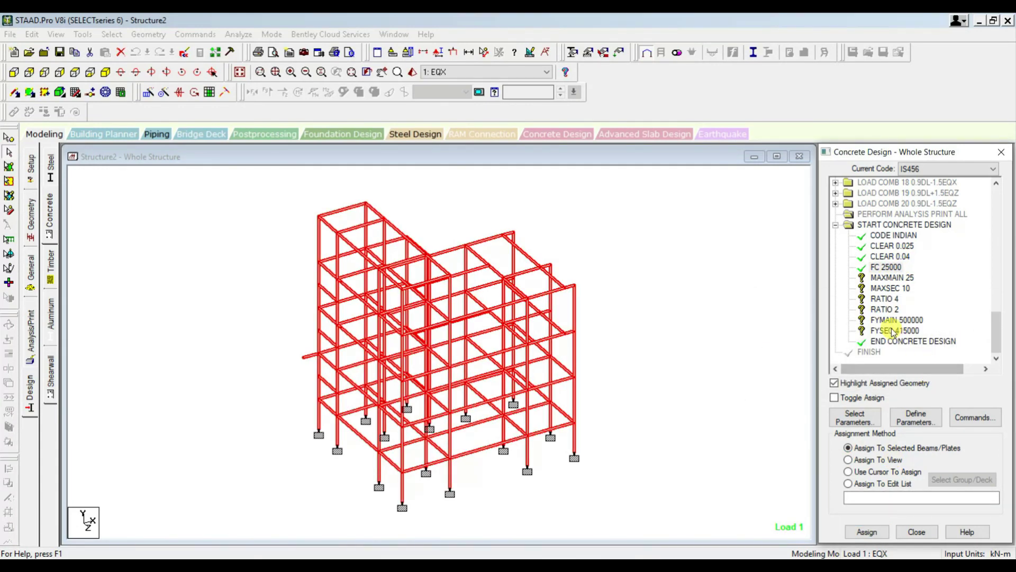
Assign the FYMAIN 500000 main reinforcement parameter to the whole structure with the Assign To View method
click(887, 320)
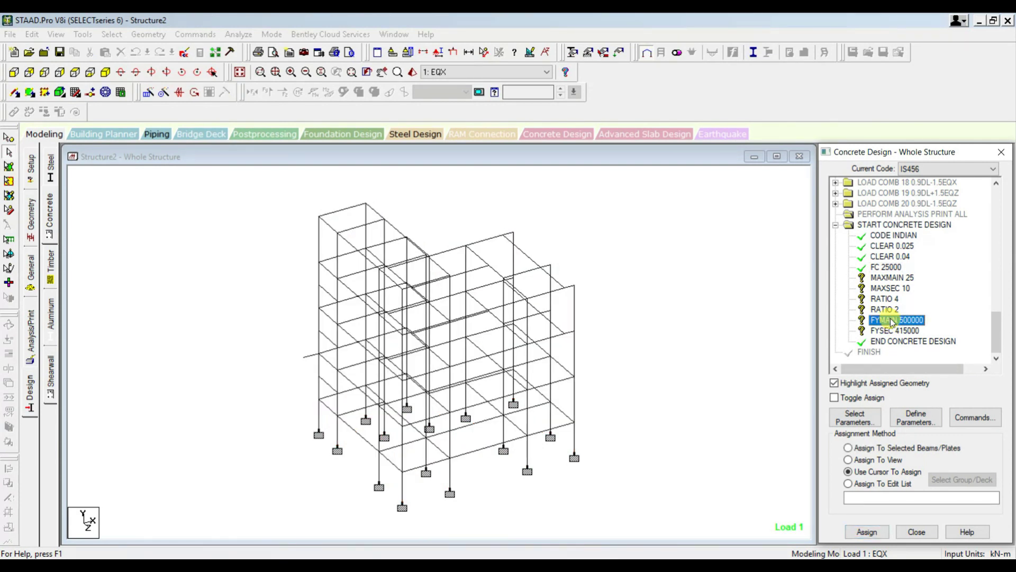
click(872, 460)
click(885, 530)
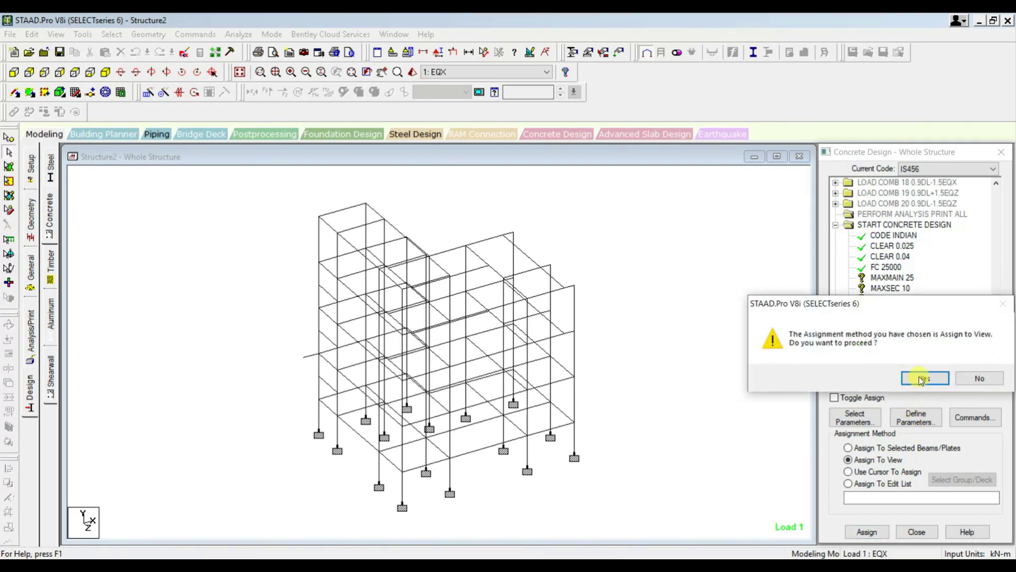
click(921, 379)
Assign the FYSEC 415000 shear reinforcement parameter to the whole structure with the Assign To View method
click(900, 332)
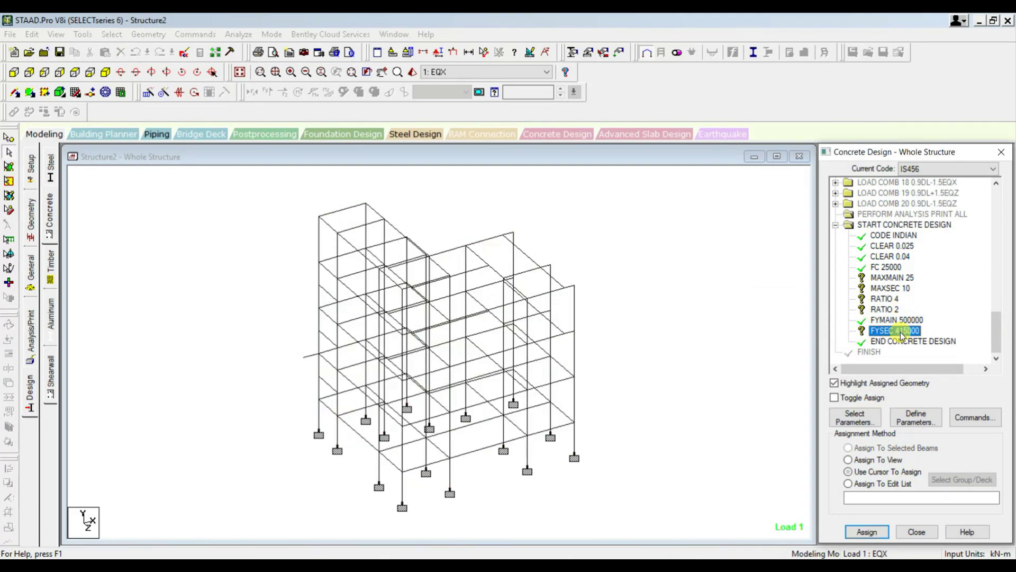
click(883, 460)
click(867, 531)
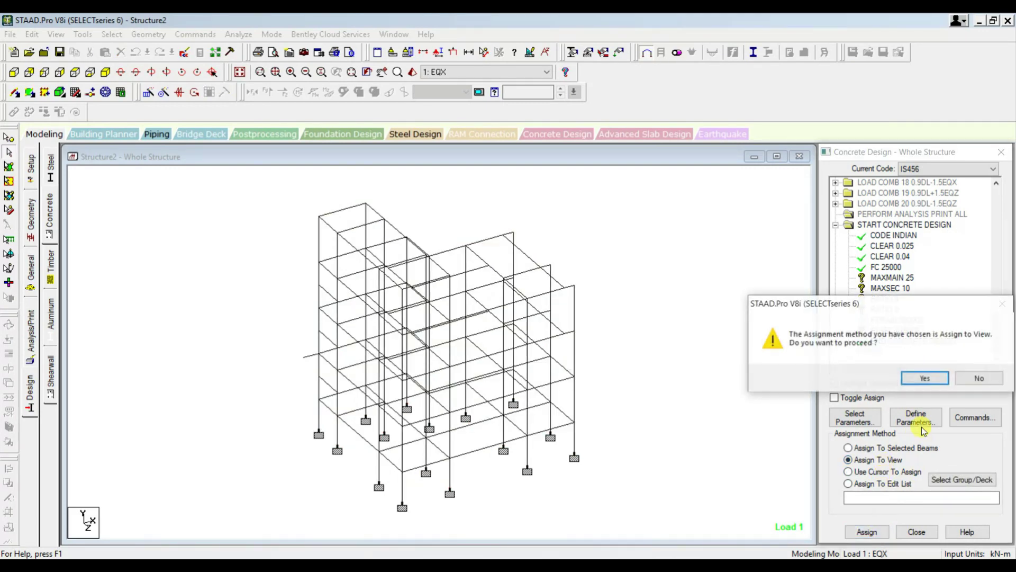
click(924, 379)
click(762, 365)
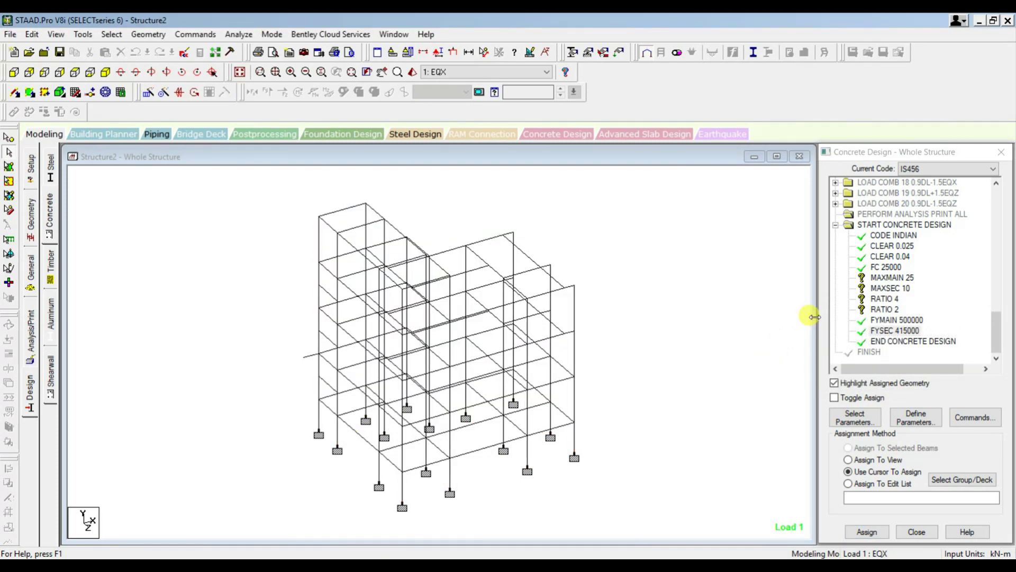
Assign the RATIO 4 parameter to all columns, the members parallel to the Y axis
click(895, 300)
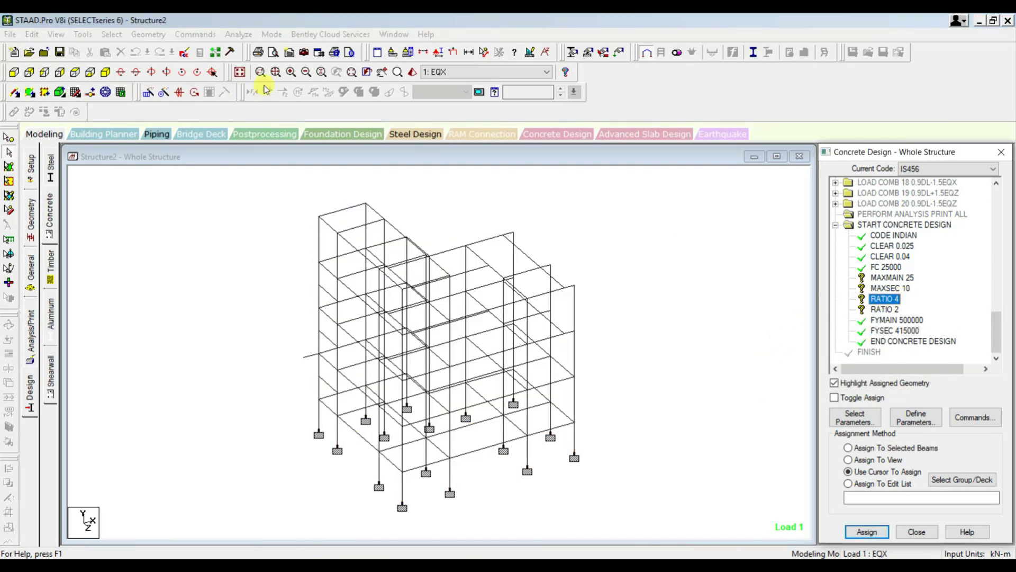
click(113, 35)
click(280, 285)
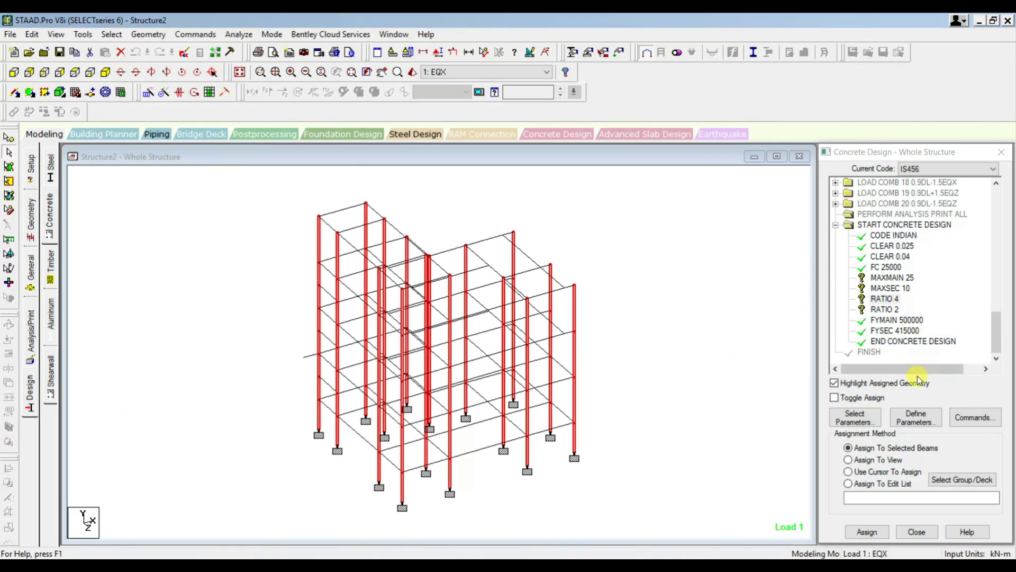
click(910, 448)
click(868, 532)
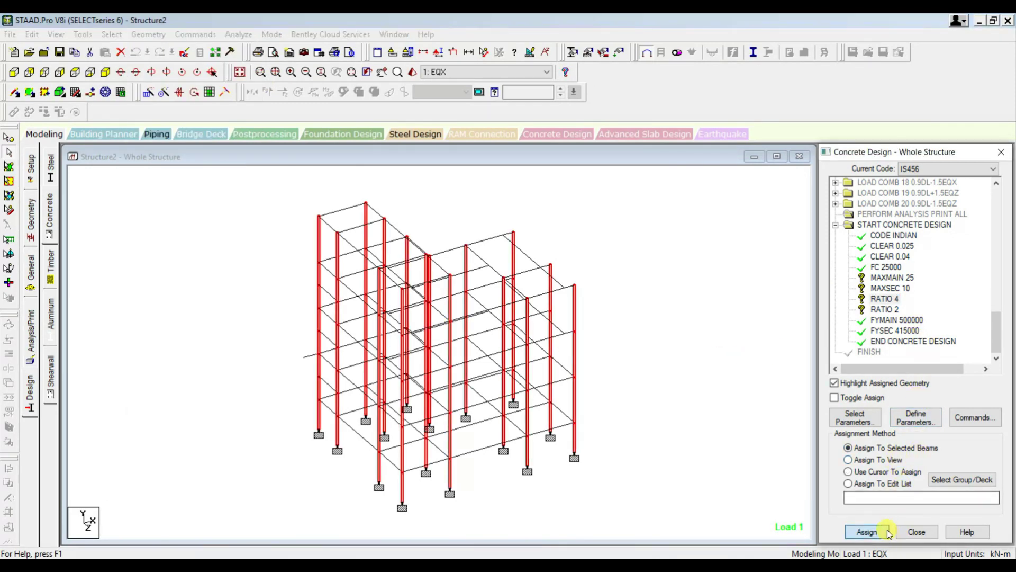
click(916, 381)
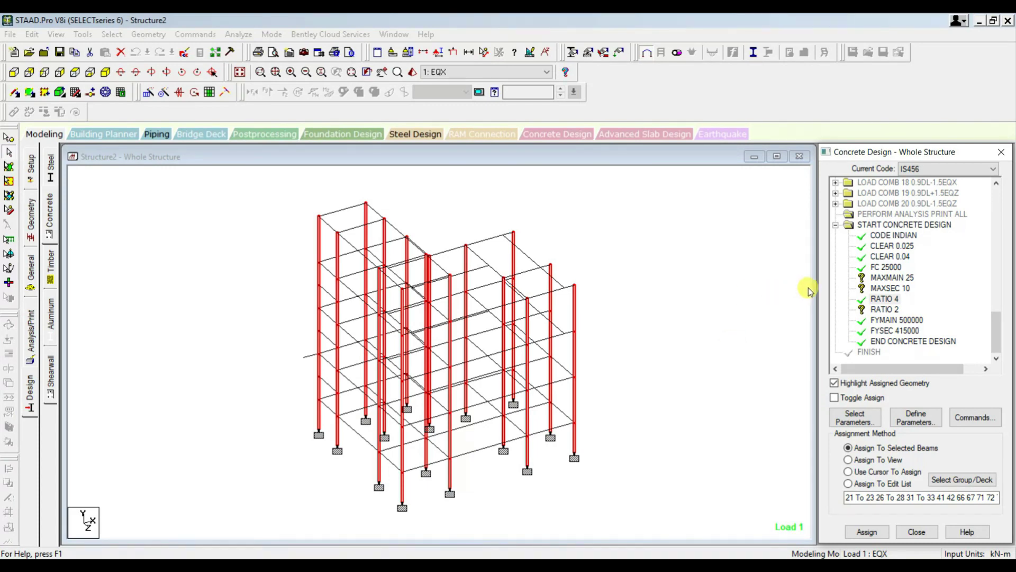
Assign the RATIO 2 parameter to all beams parallel to the X and Z axes
click(884, 309)
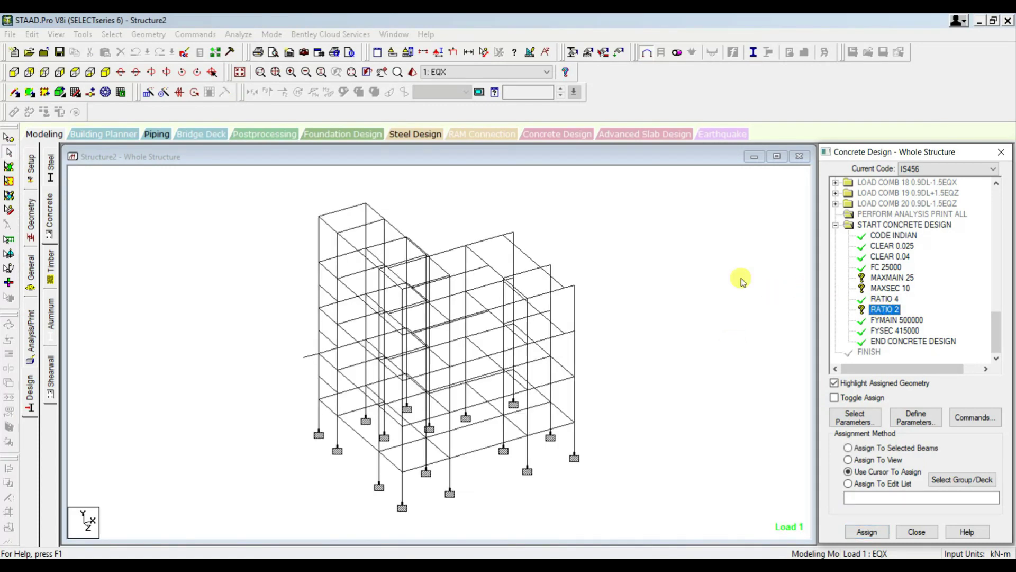
click(112, 34)
mouse_move(203, 274)
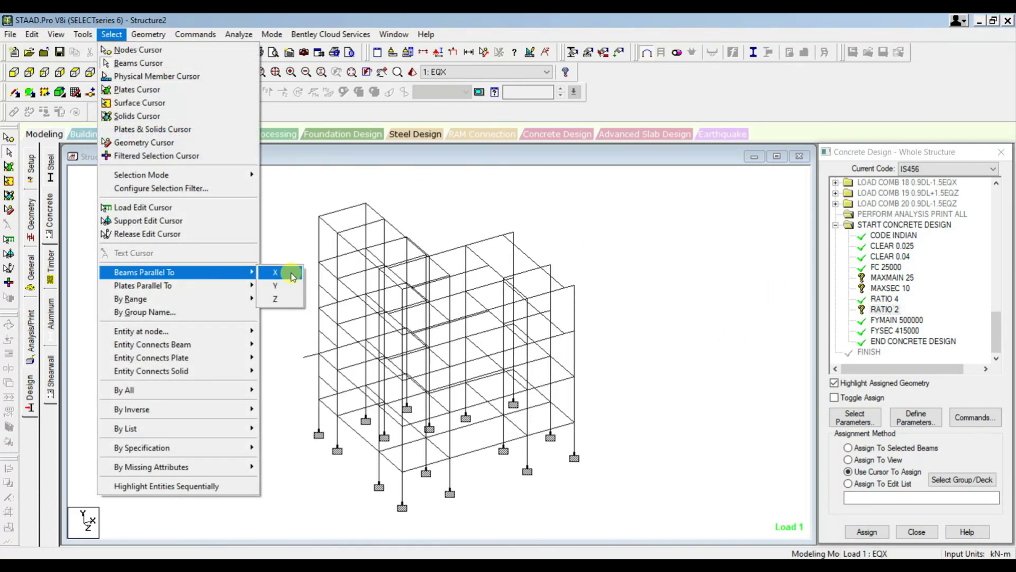
click(292, 275)
click(111, 34)
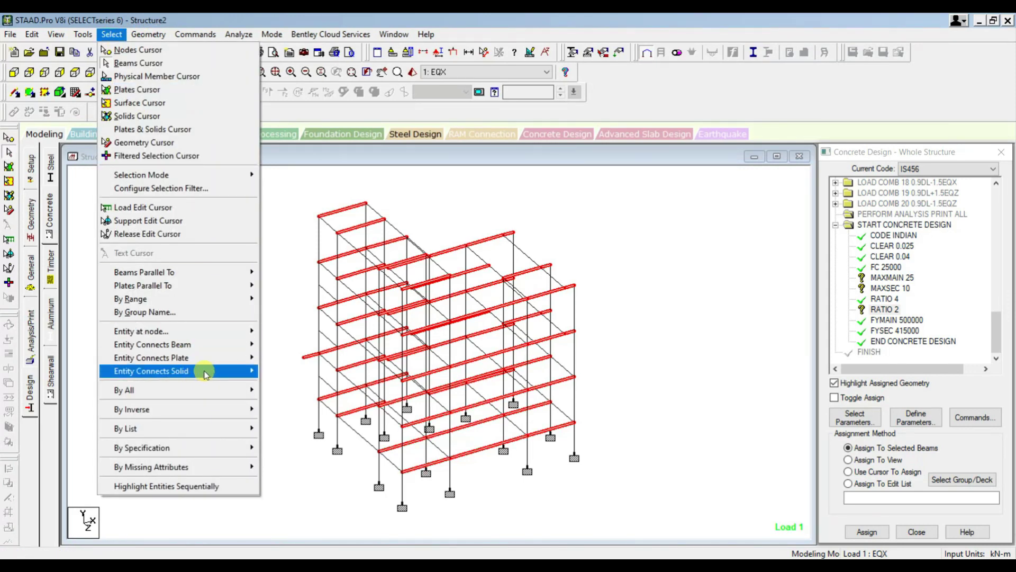
mouse_move(248, 272)
click(277, 296)
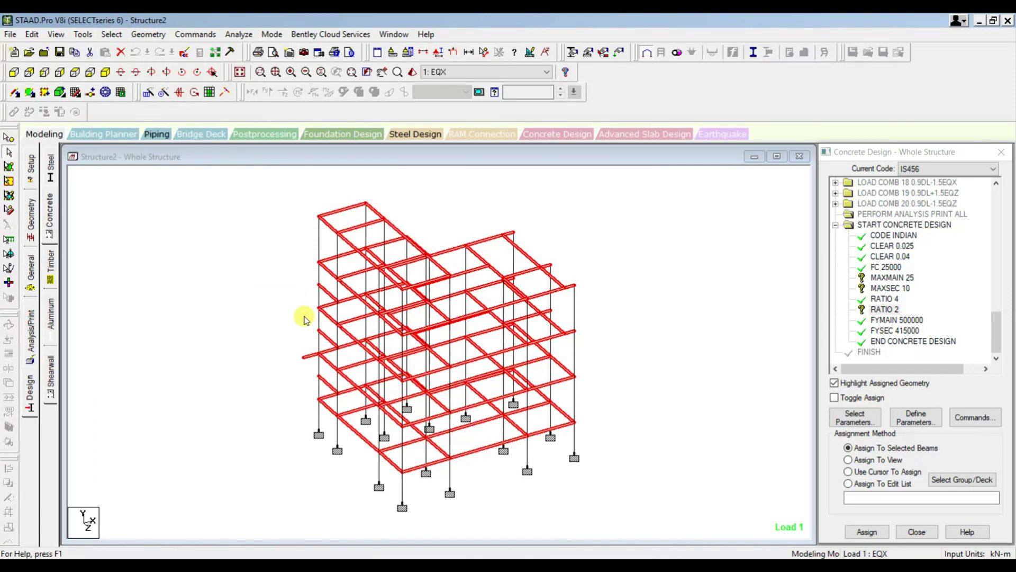
click(868, 532)
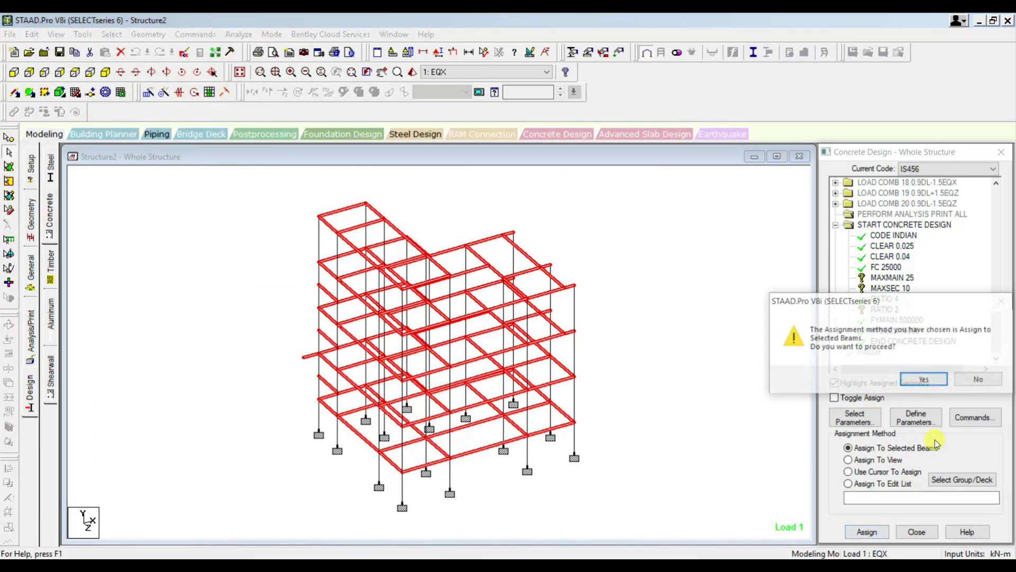
click(925, 378)
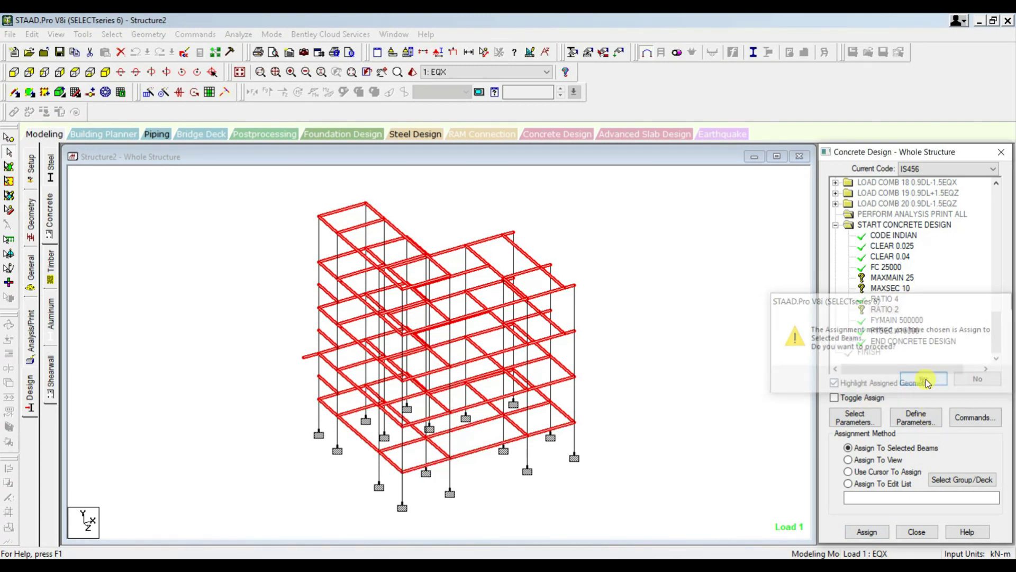
Assign the MAXMAIN 25 parameter to the whole structure with the Assign To View method
click(892, 279)
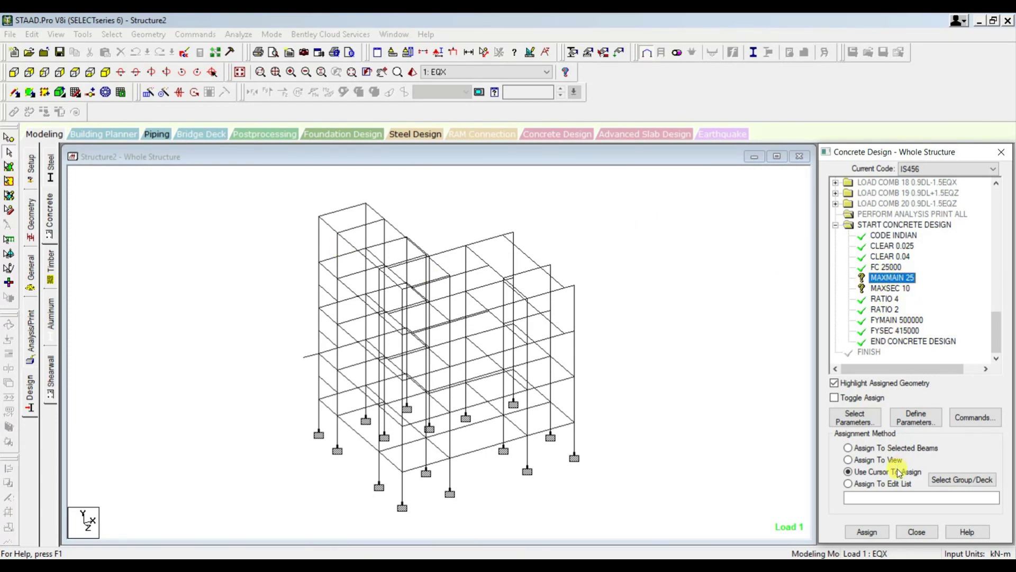
click(848, 459)
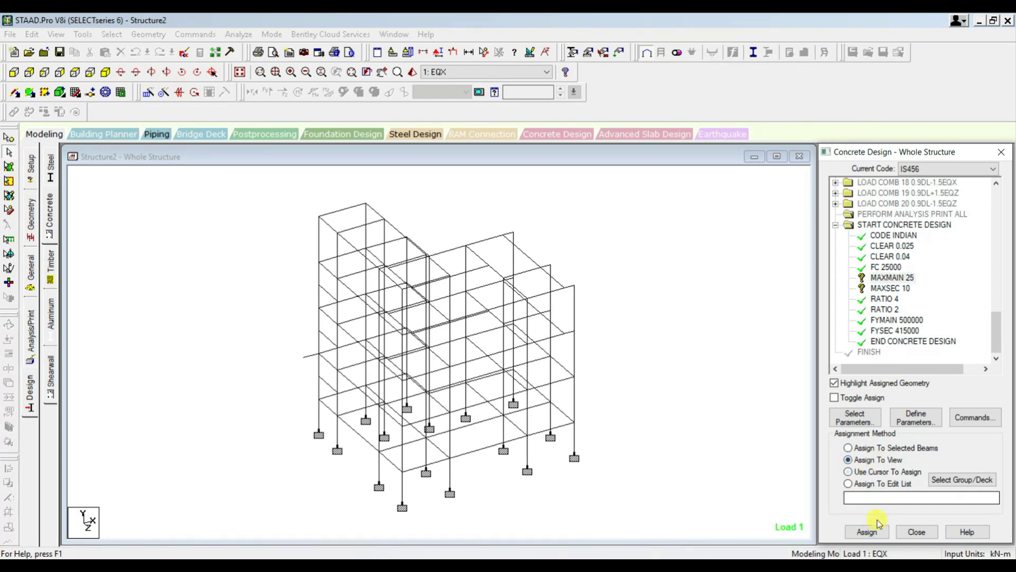
click(867, 531)
click(923, 376)
Assign the MAXSEC 10 parameter to the whole structure with the Assign To View method
click(890, 288)
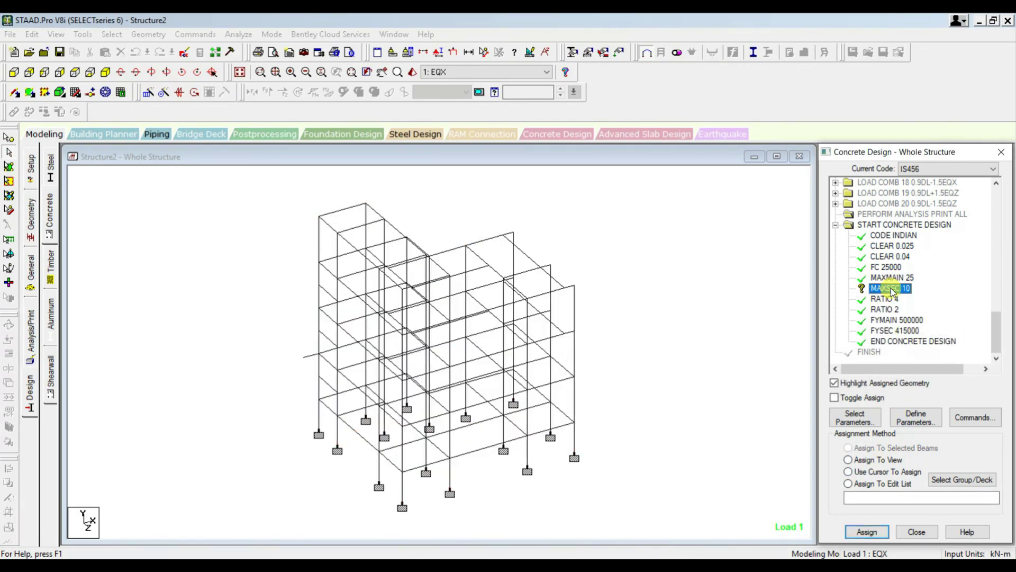
click(848, 471)
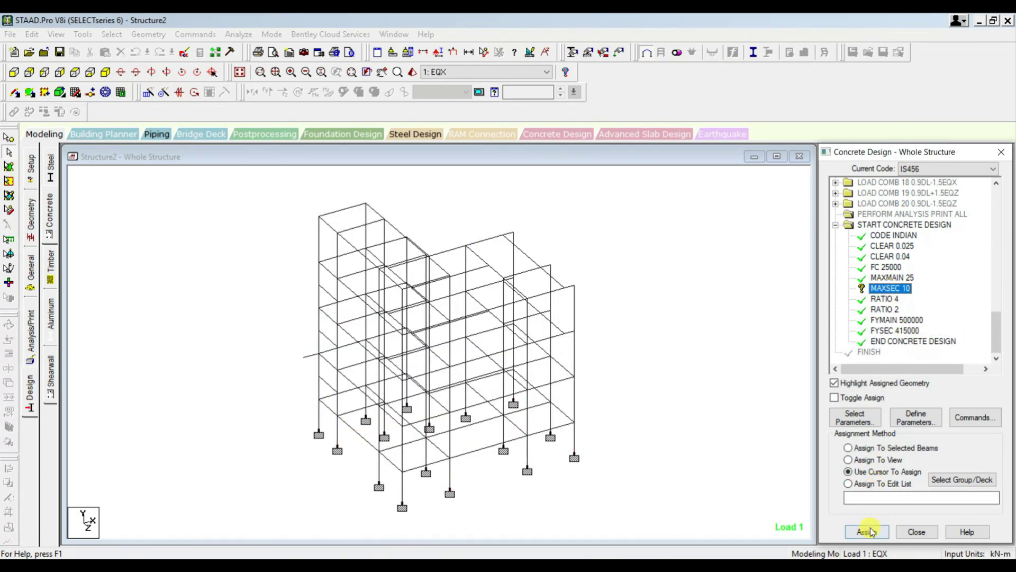
click(873, 460)
click(867, 531)
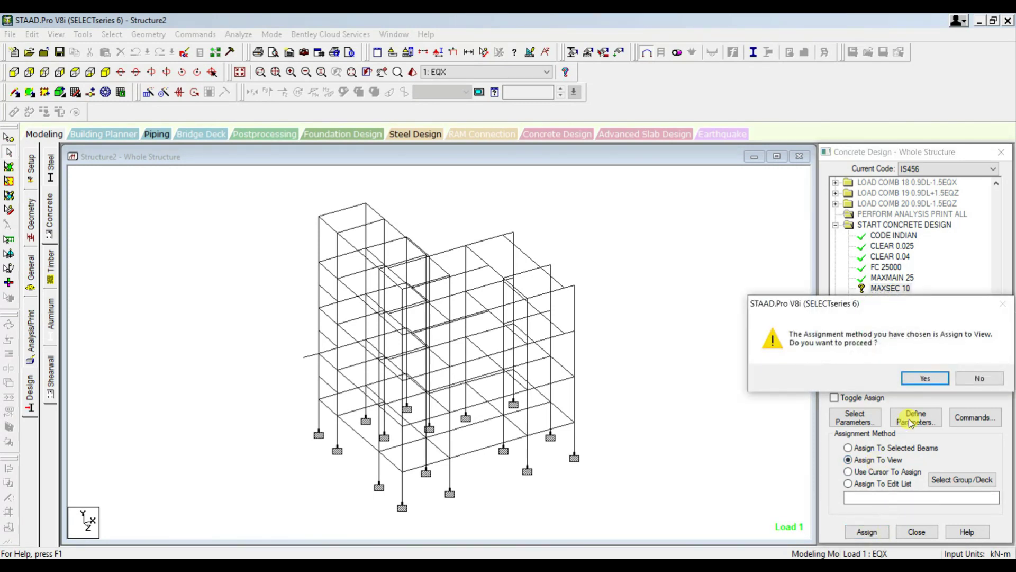
click(925, 378)
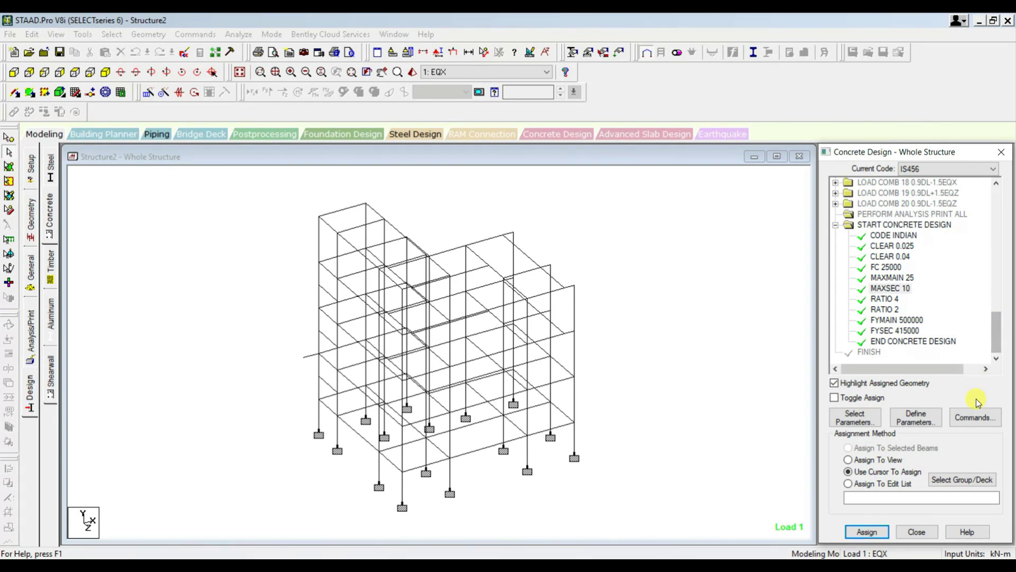
Add the DESIGN BEAM, DESIGN COLUMN and TAKE OFF commands to the concrete design and close the design commands
click(976, 417)
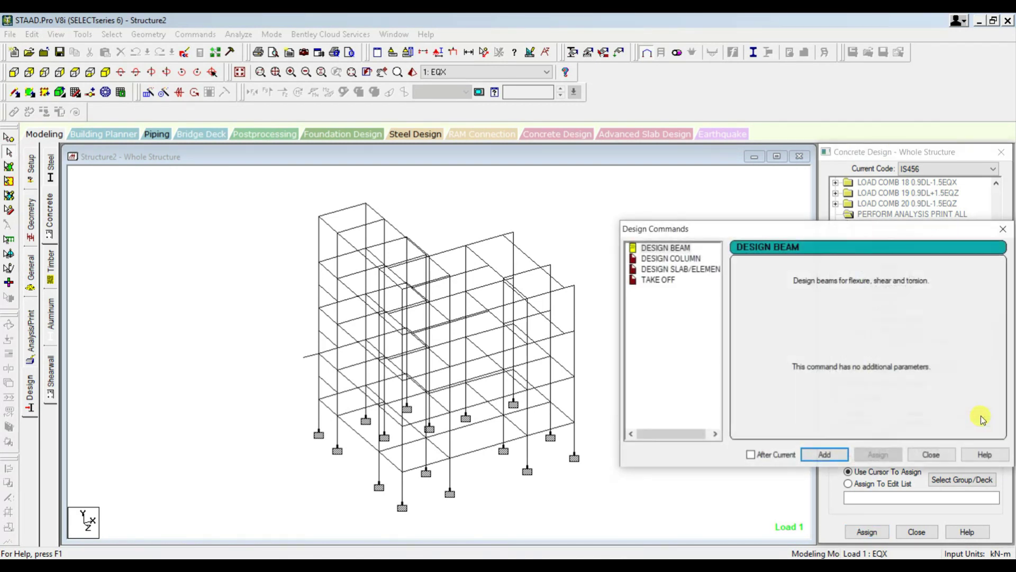
click(665, 247)
click(831, 454)
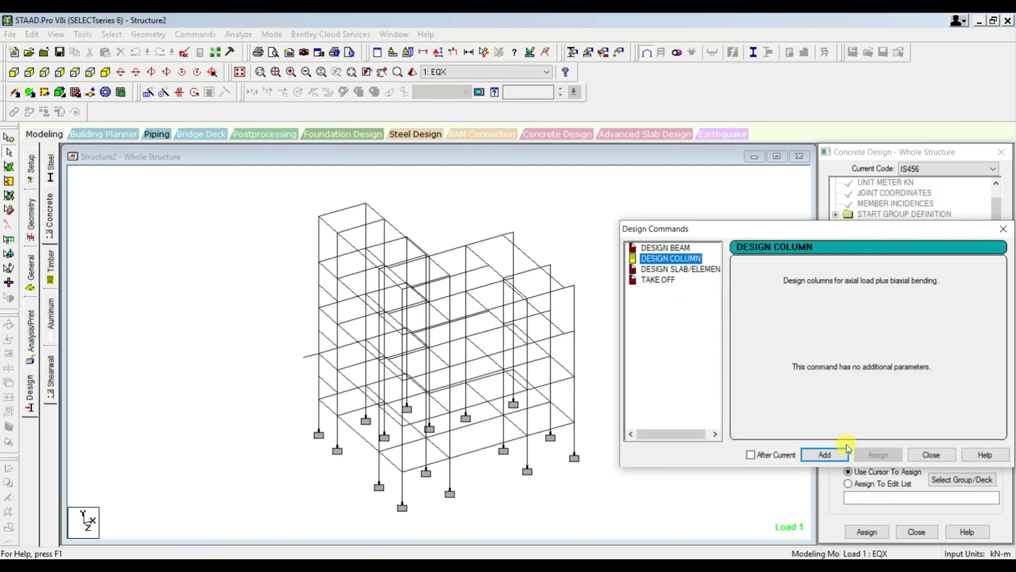
click(825, 455)
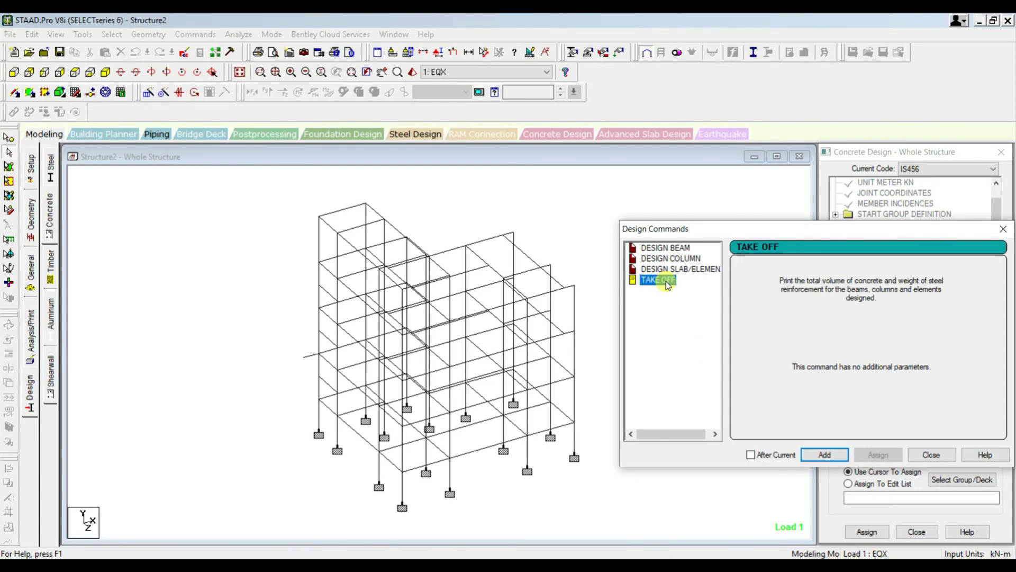
click(824, 455)
click(931, 455)
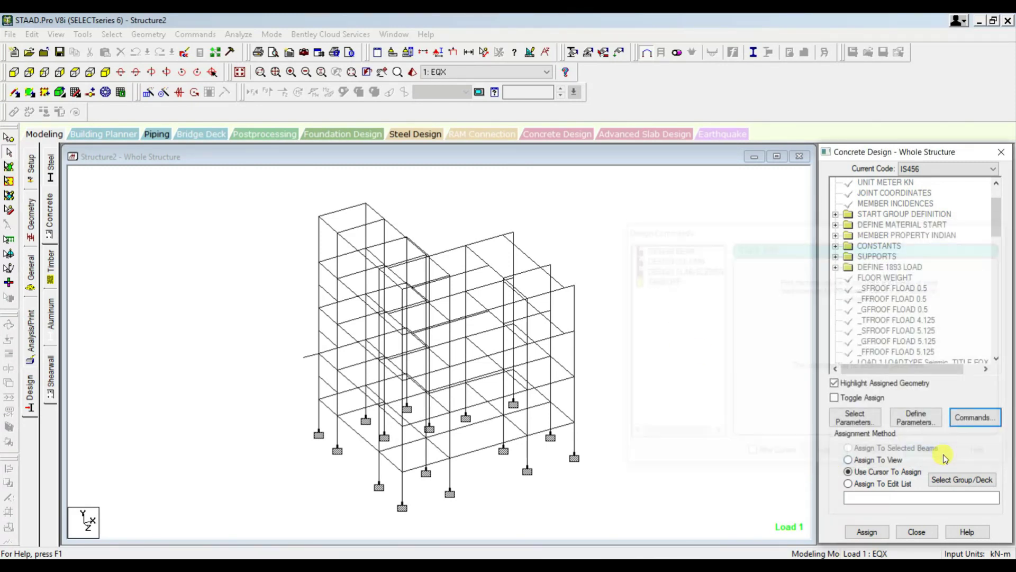
Assign the DESIGN BEAM command to all beams parallel to the X and Z axes
scroll(898, 313, down, 5)
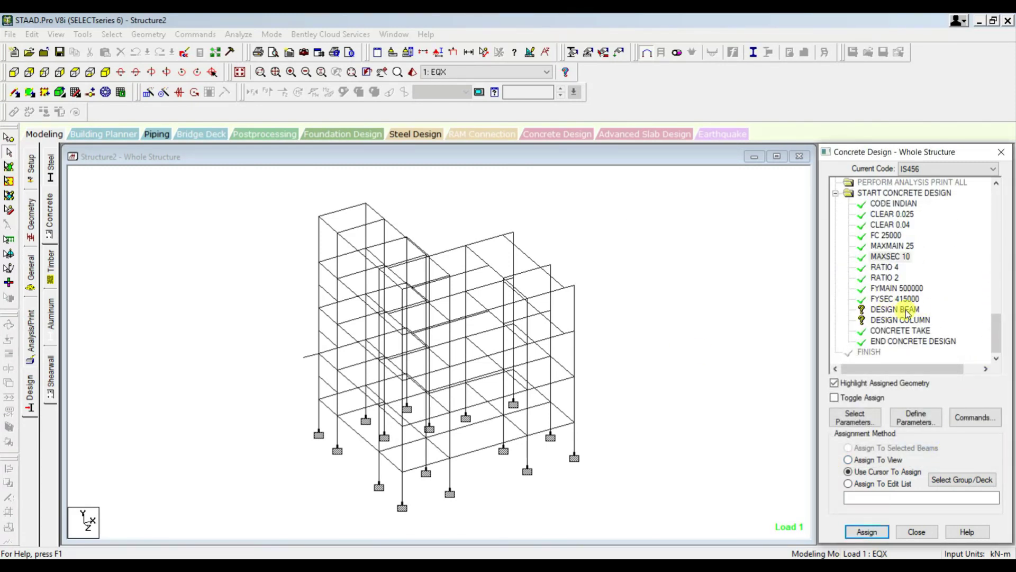
click(901, 312)
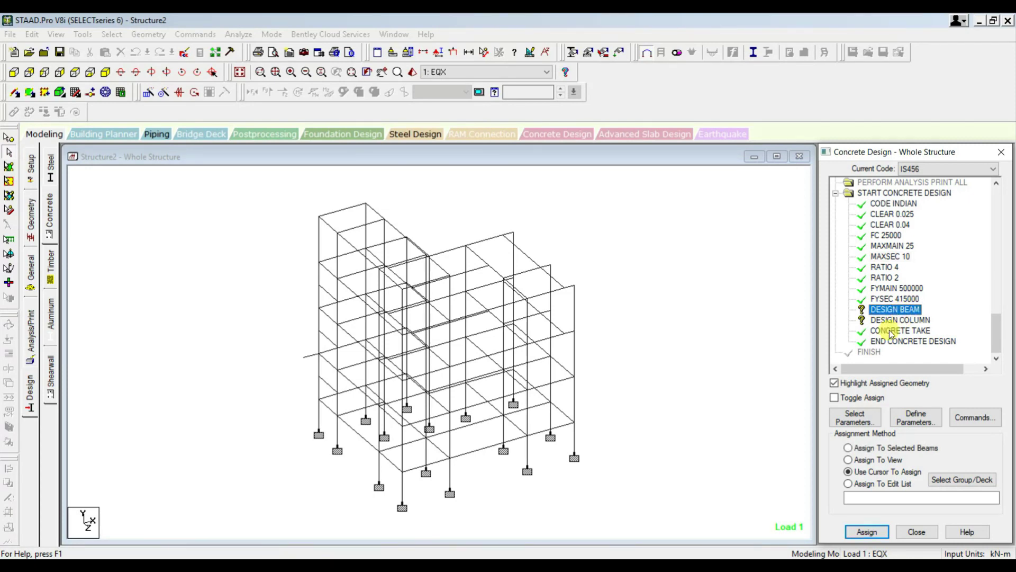
click(111, 33)
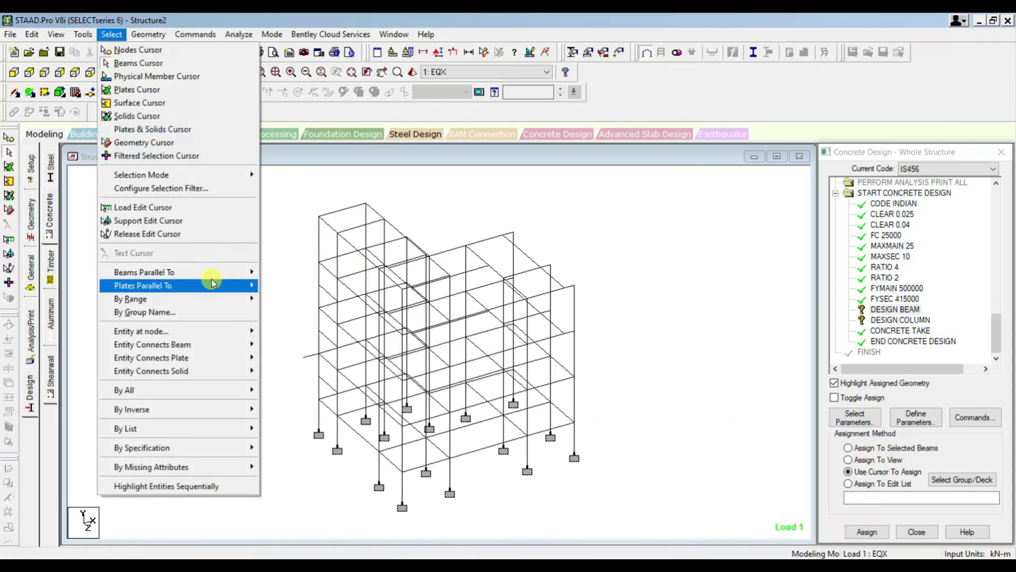
mouse_move(220, 272)
click(281, 275)
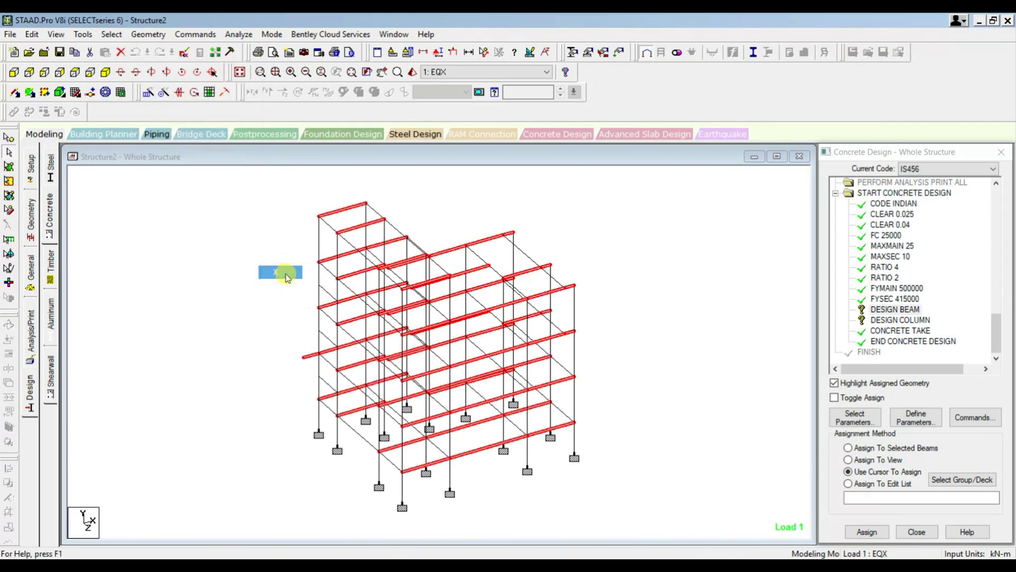
click(112, 34)
mouse_move(219, 272)
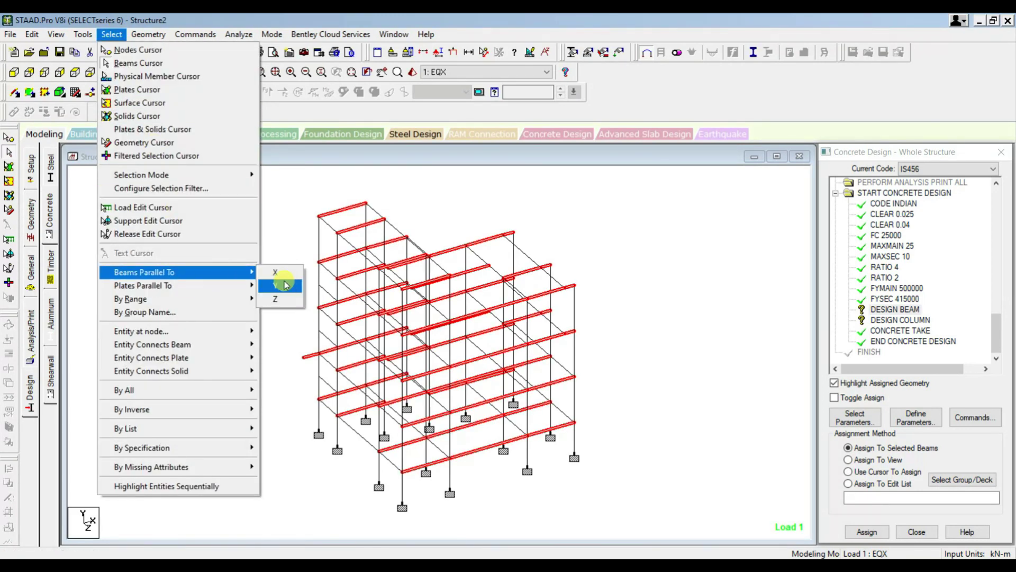
click(285, 300)
click(867, 531)
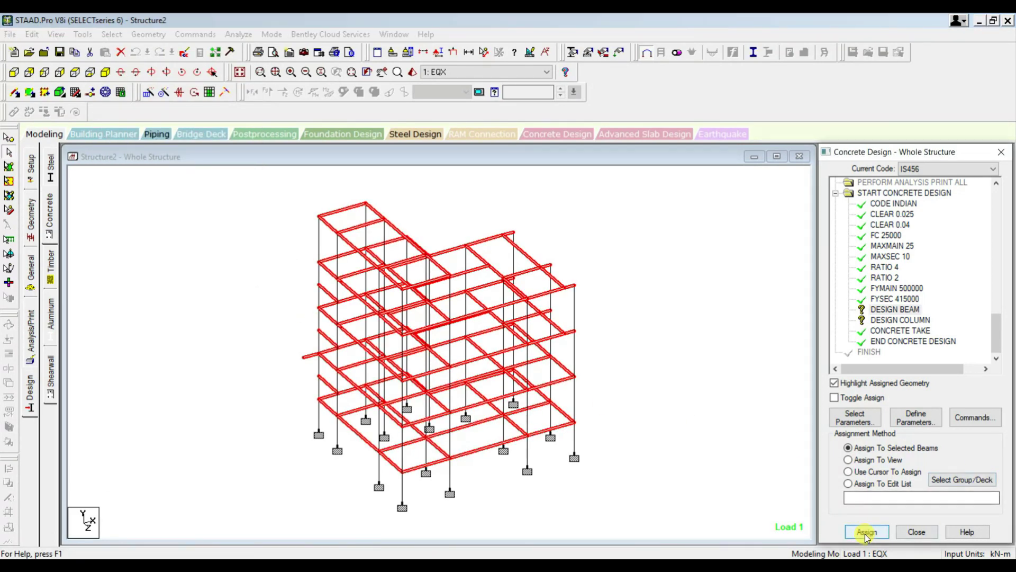
click(919, 376)
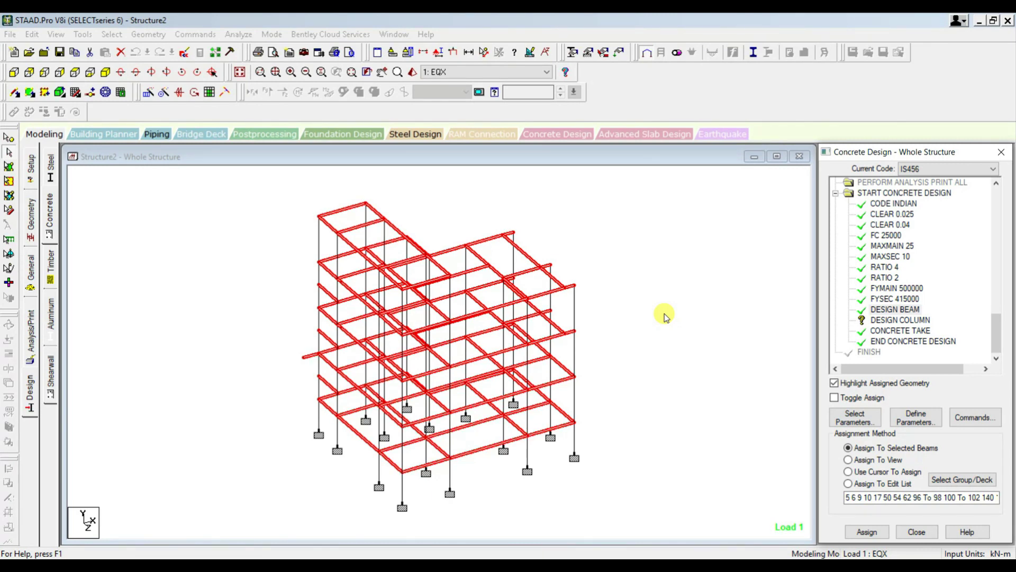
Assign the DESIGN COLUMN command to all members parallel to the Y axis and close the concrete design settings
click(898, 321)
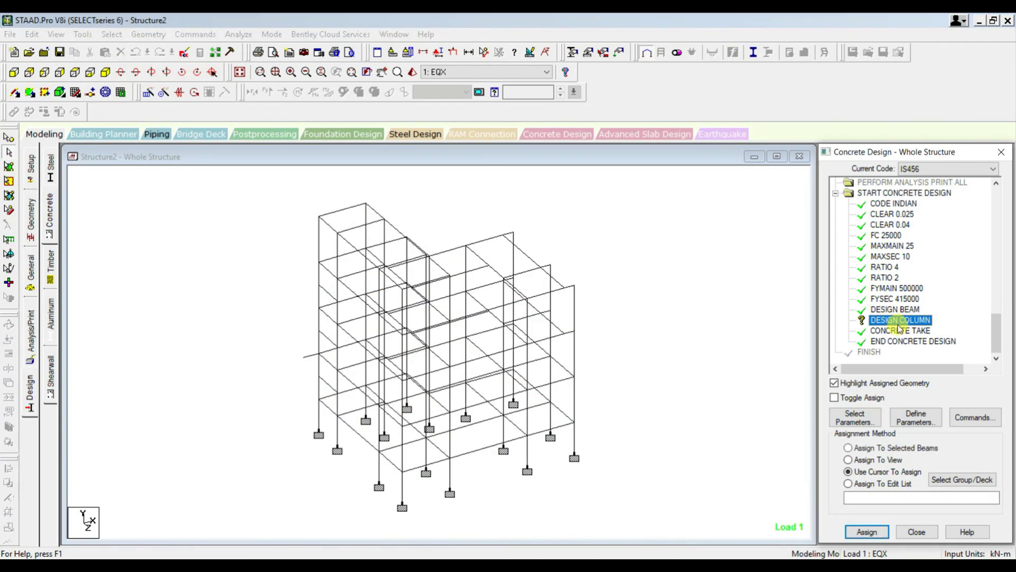
click(112, 34)
mouse_move(192, 272)
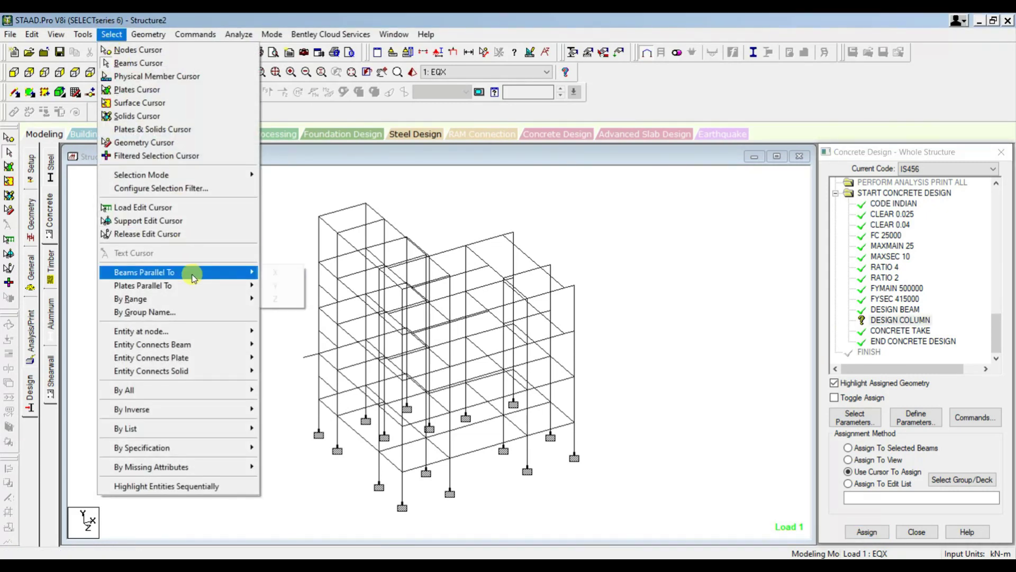
click(281, 287)
click(947, 479)
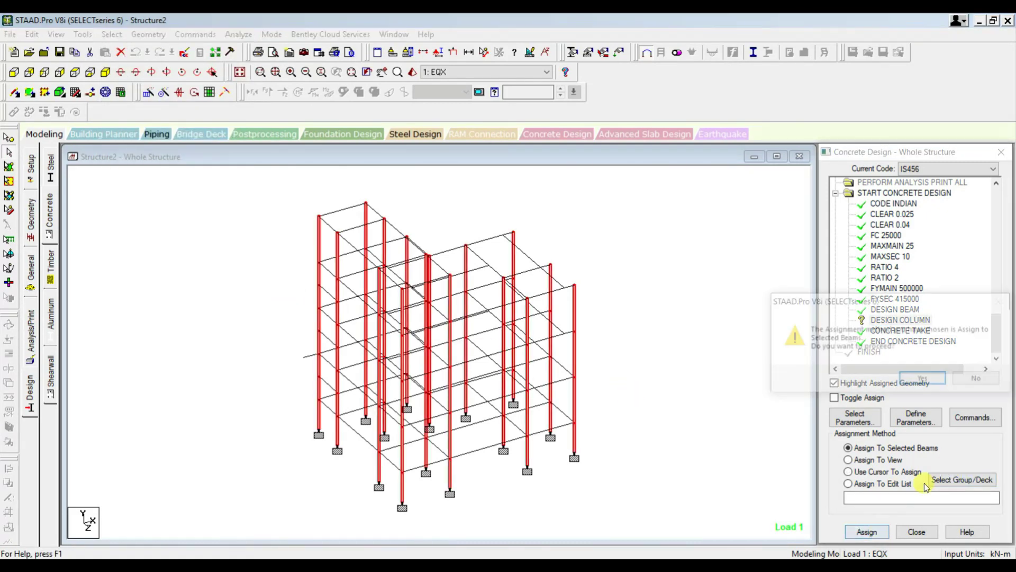
click(925, 380)
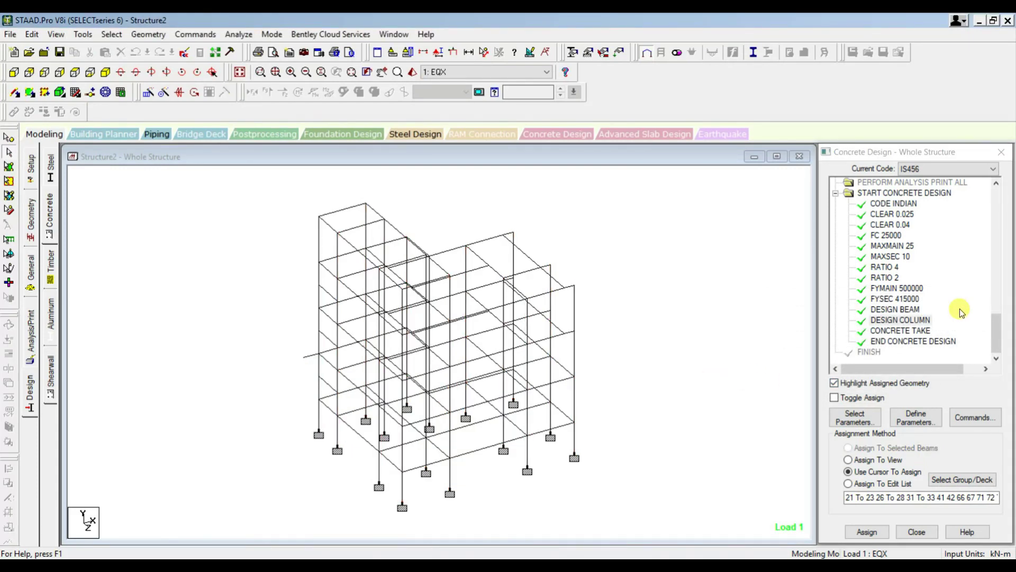
click(916, 532)
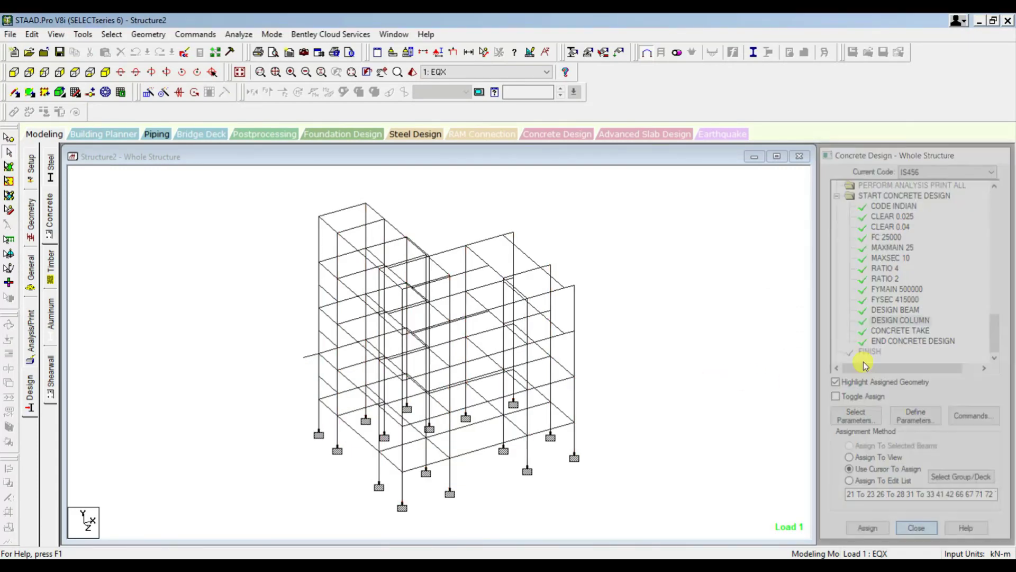
Run the analysis of the structure and bring up the warnings in the output file
click(777, 156)
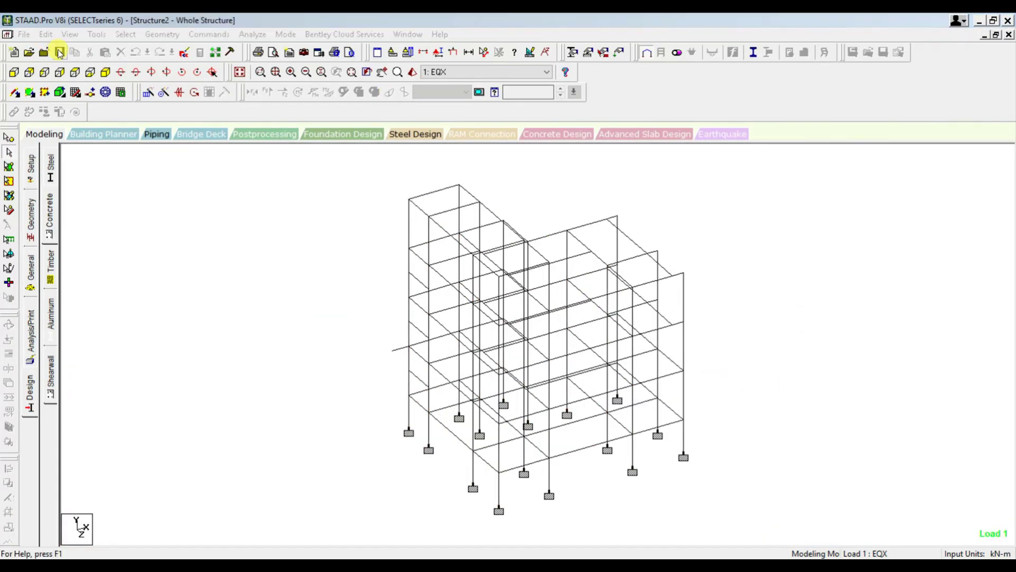
key(ctrl+F5)
click(426, 310)
click(252, 34)
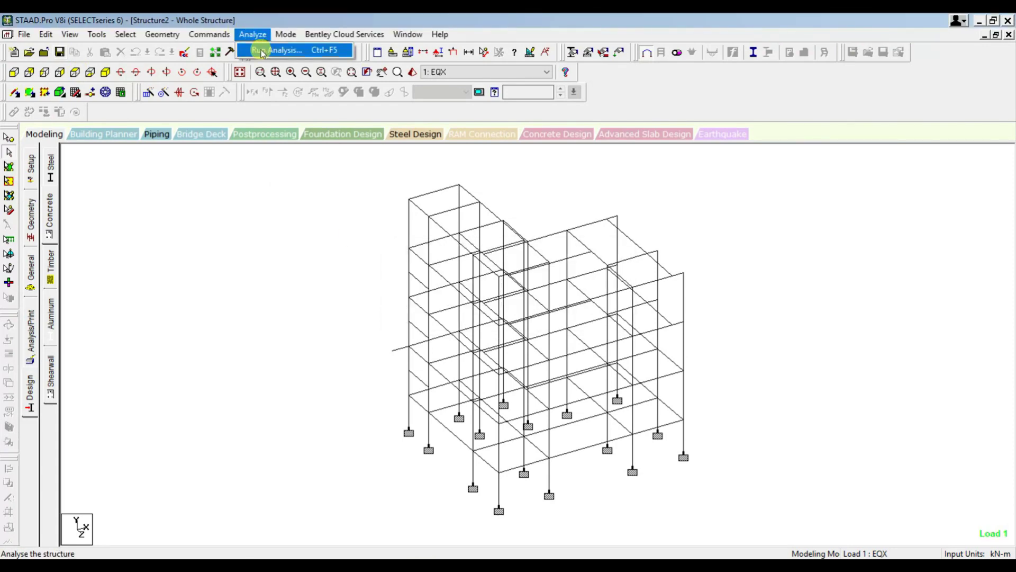
click(262, 54)
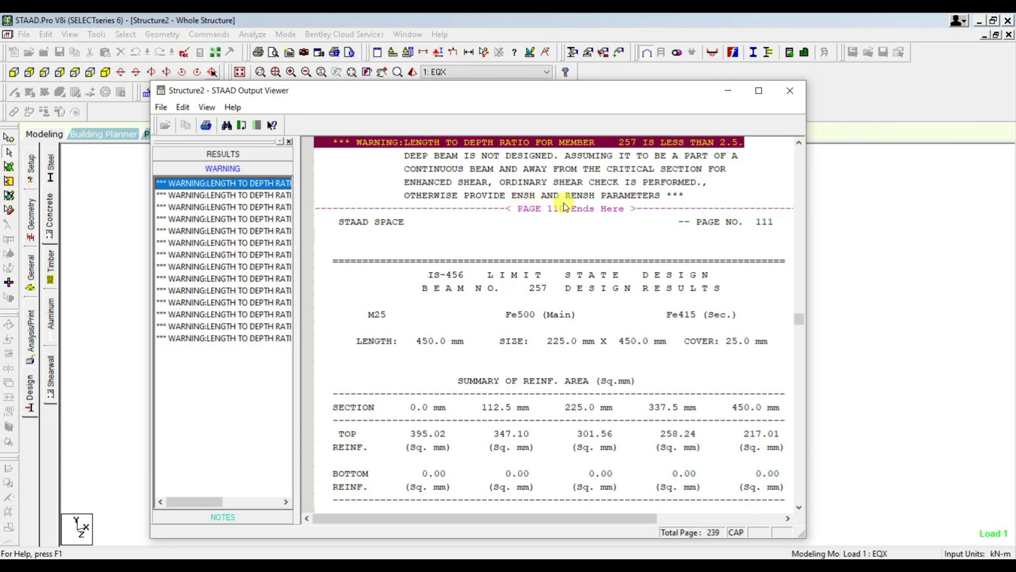
click(227, 187)
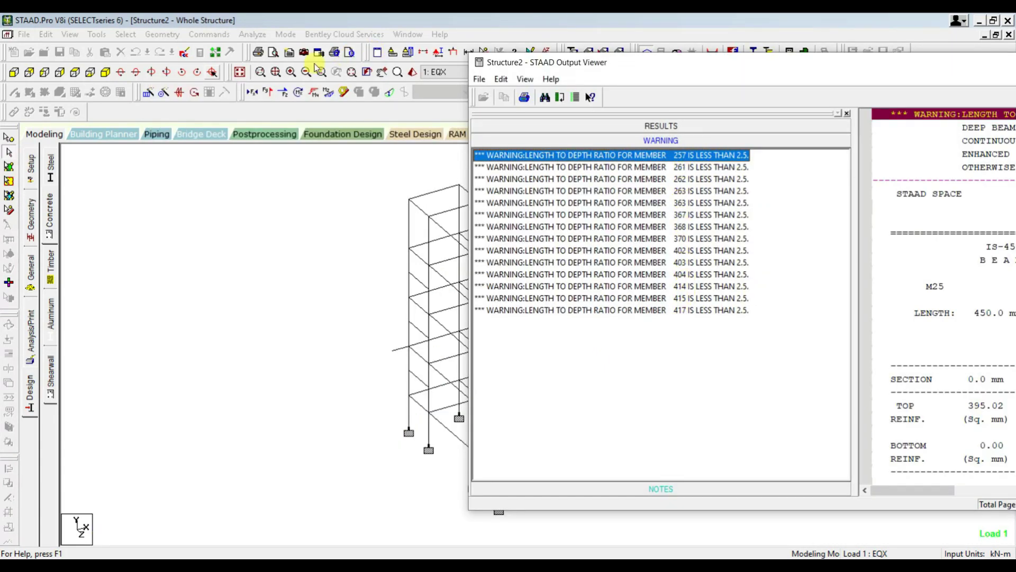
Open the model's input command file in the STAAD editor and place it beside the full list of output warnings
click(183, 55)
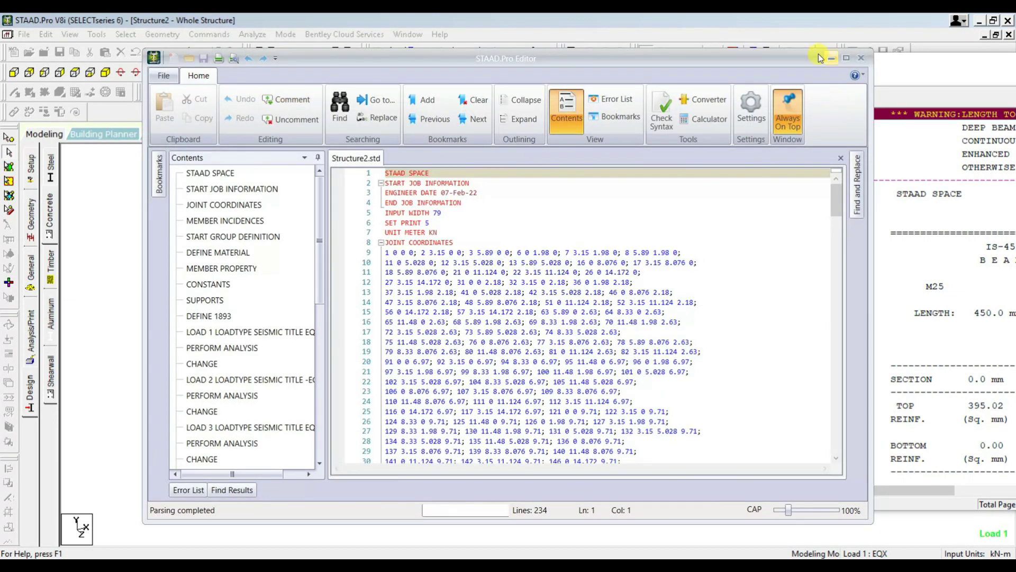
drag(779, 59, 460, 55)
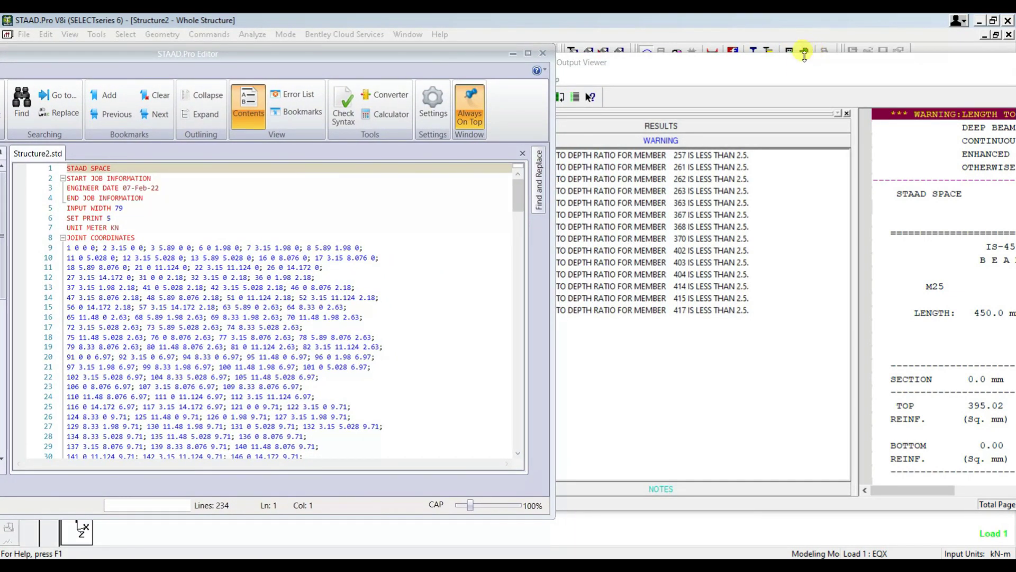
click(890, 37)
drag(890, 37, 913, 32)
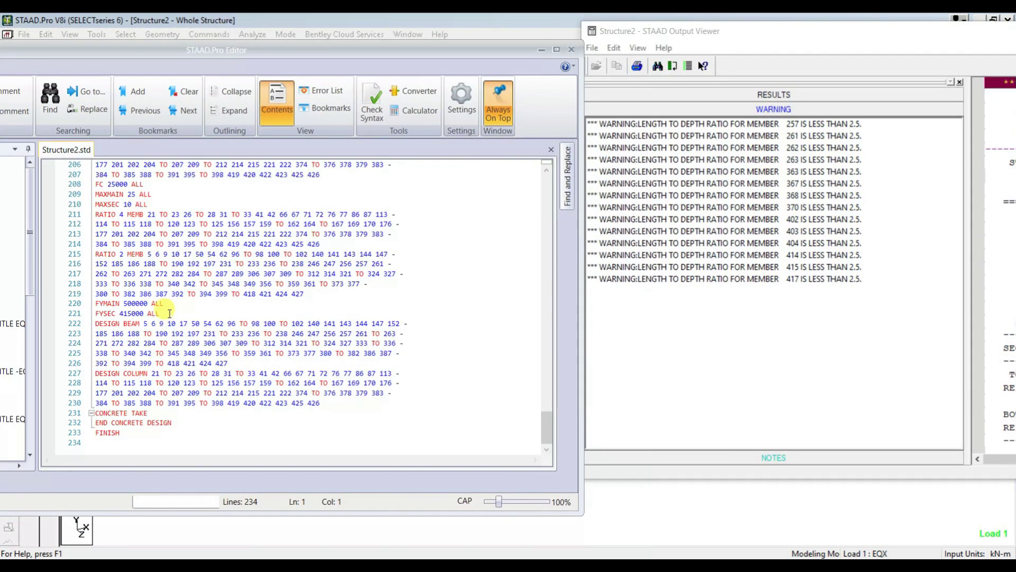
click(170, 313)
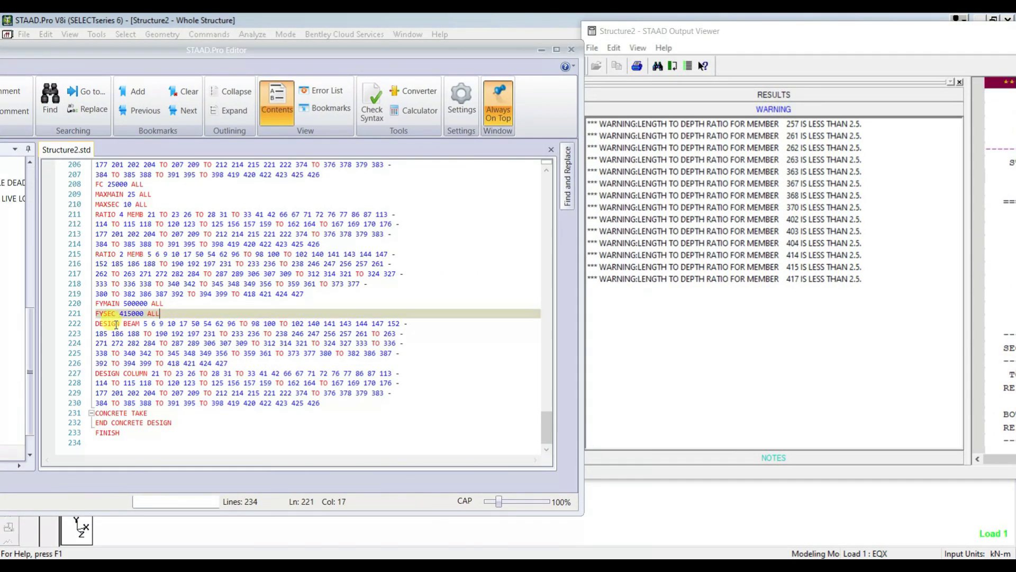
key(Return)
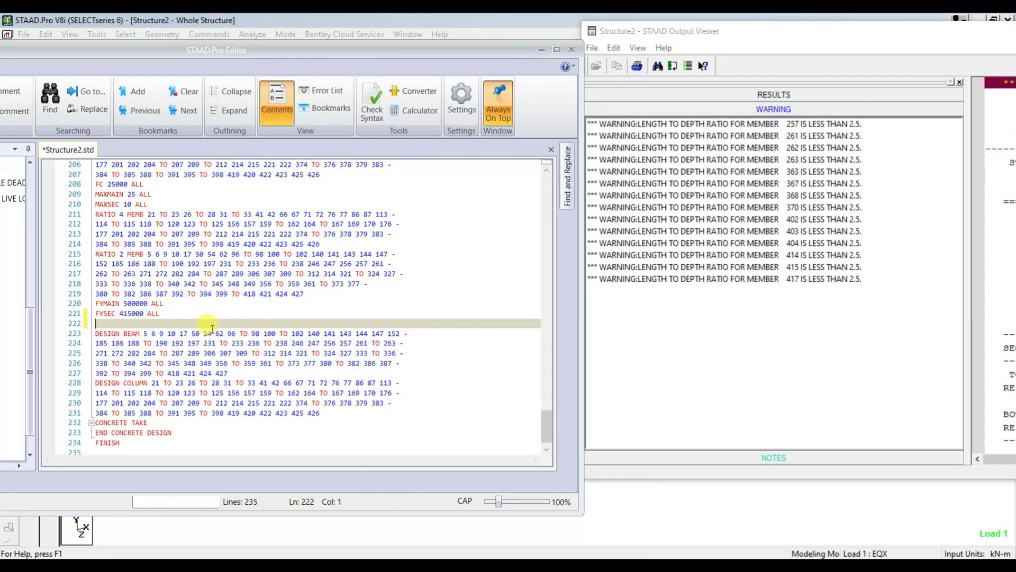
text(ES)
key(BackSpace)
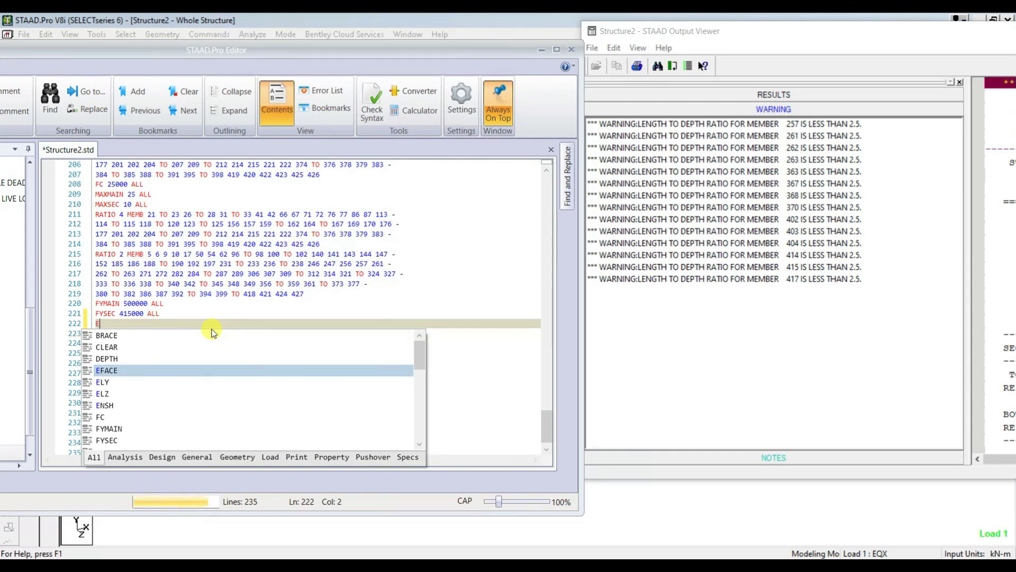
text(NSH 1)
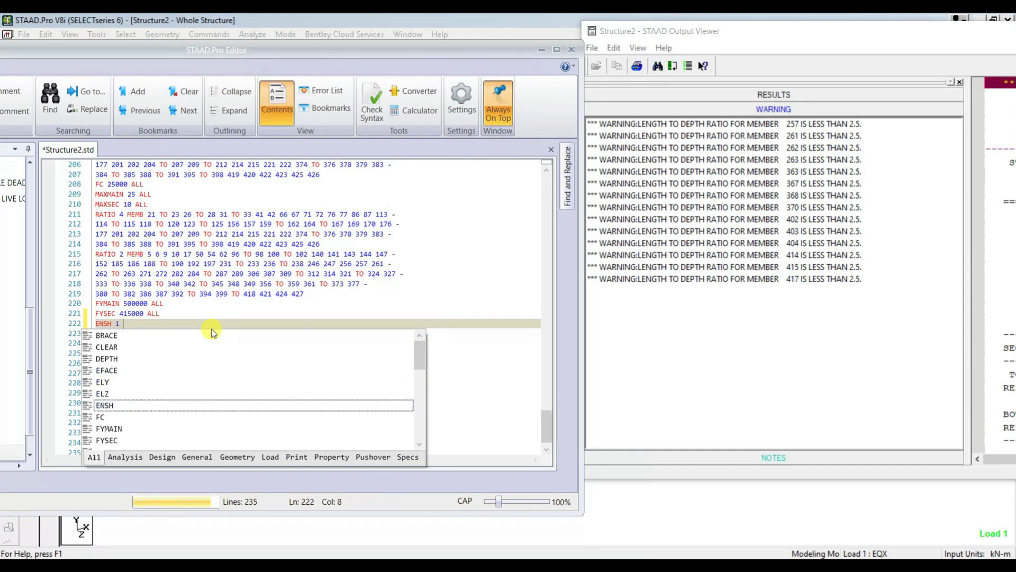
text( M)
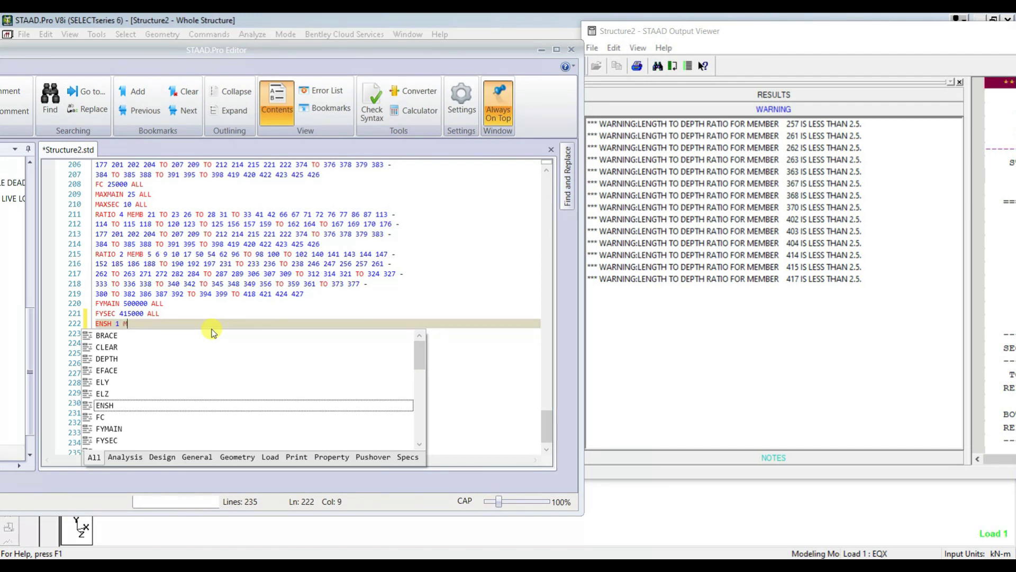
text(EMB )
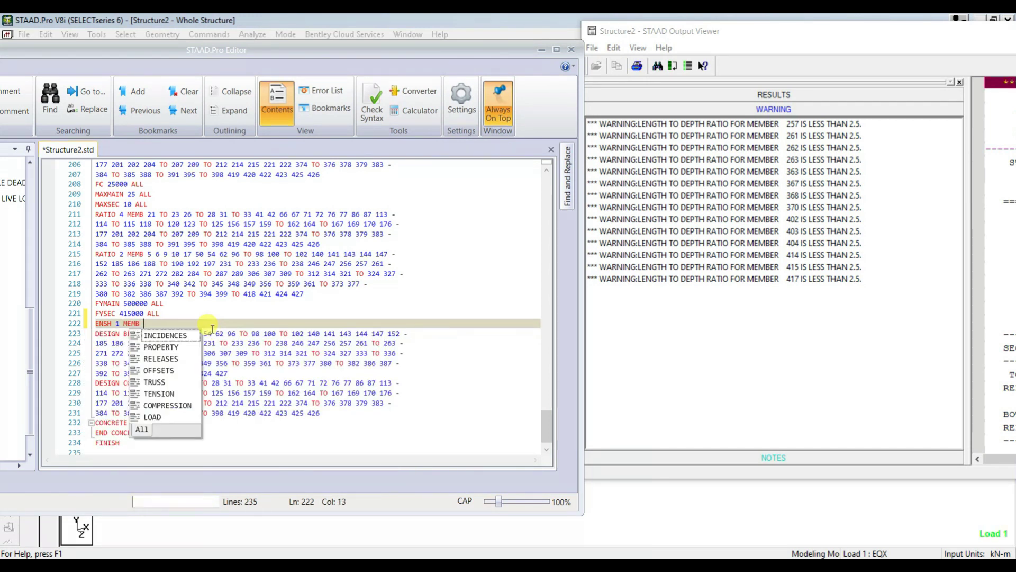
text(257 261 26)
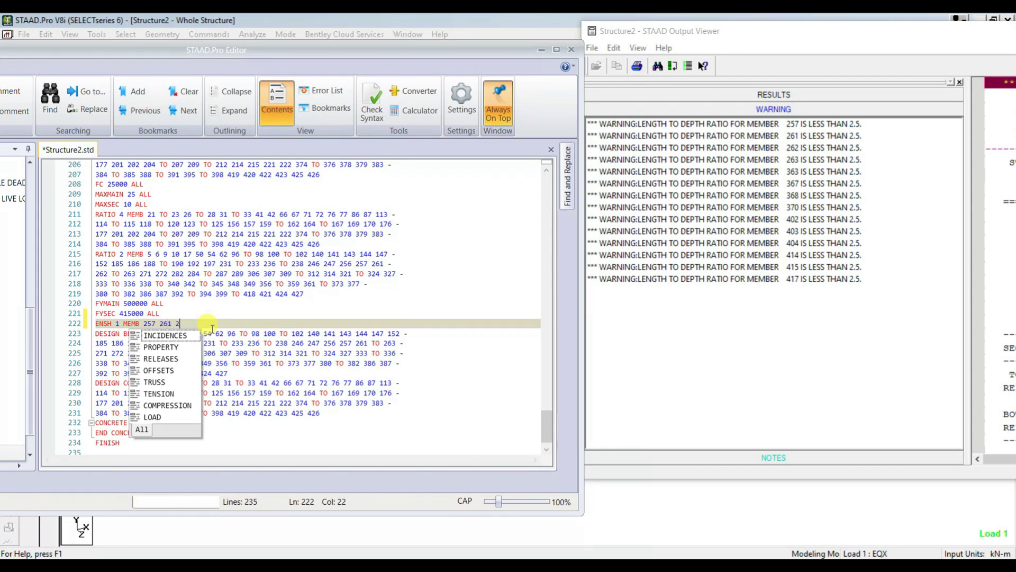
text(2 263 363 367 368 370 )
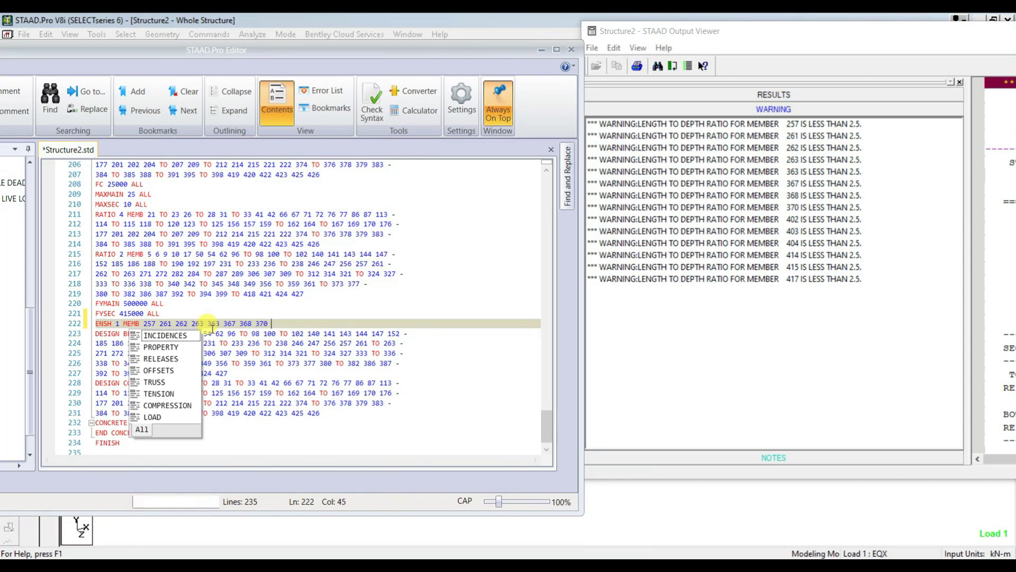
text(402 403 404 414 415 417)
Save the edited Structure2.std command file and close the editor
click(409, 423)
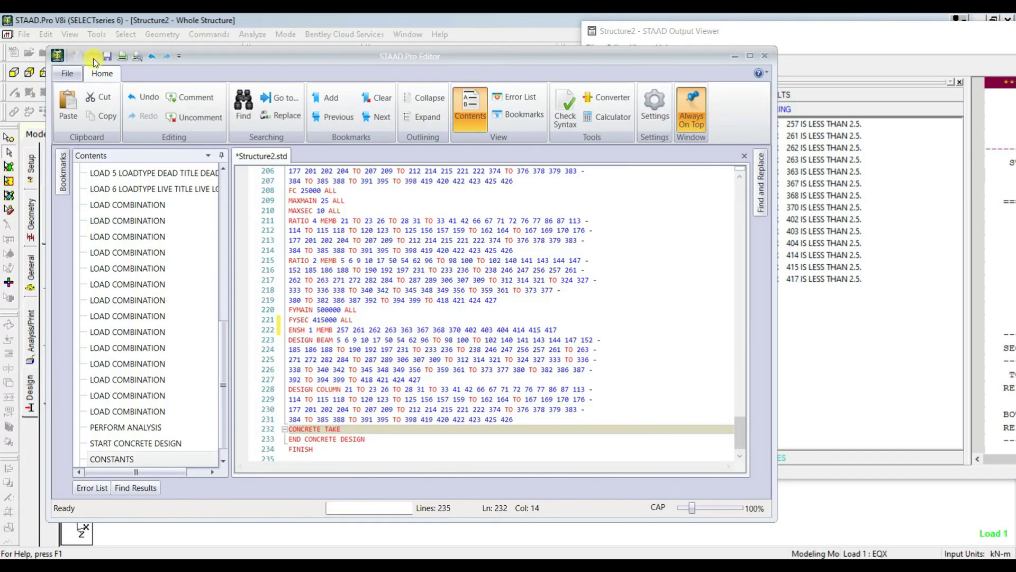
click(107, 56)
drag(289, 329, 592, 330)
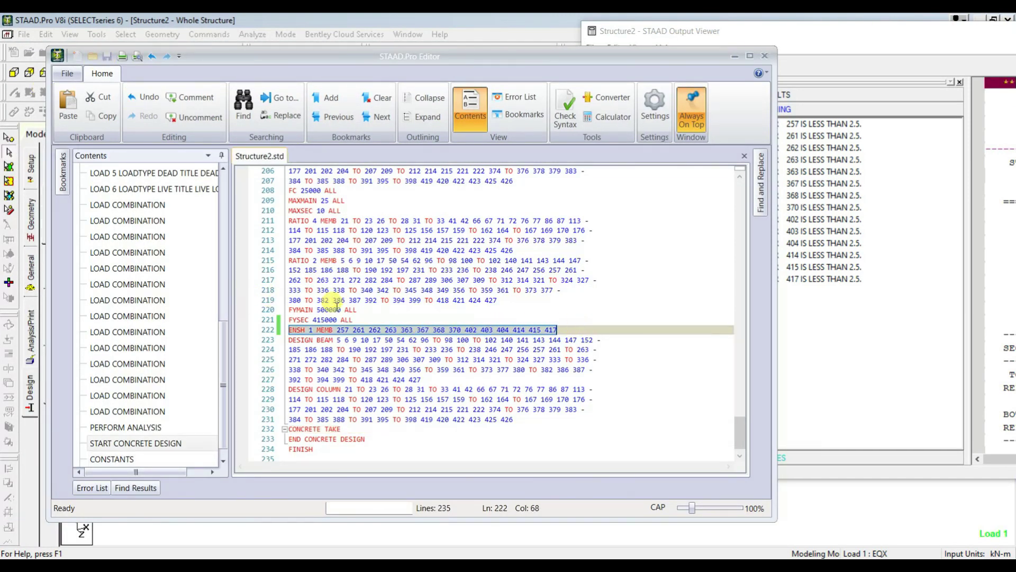
click(764, 55)
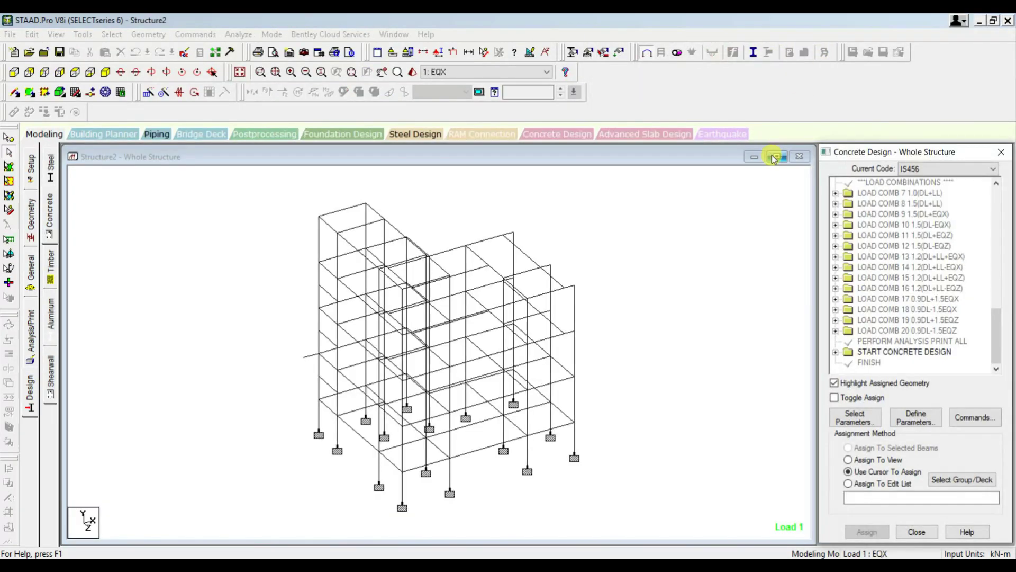
Rerun the analysis with the edited input and open the output file
click(239, 34)
click(251, 53)
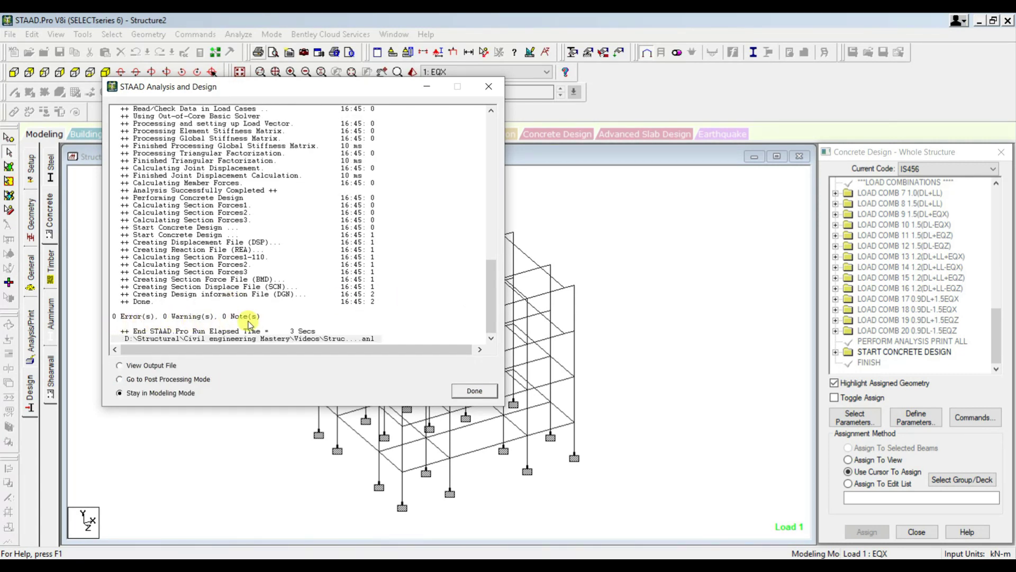
click(474, 391)
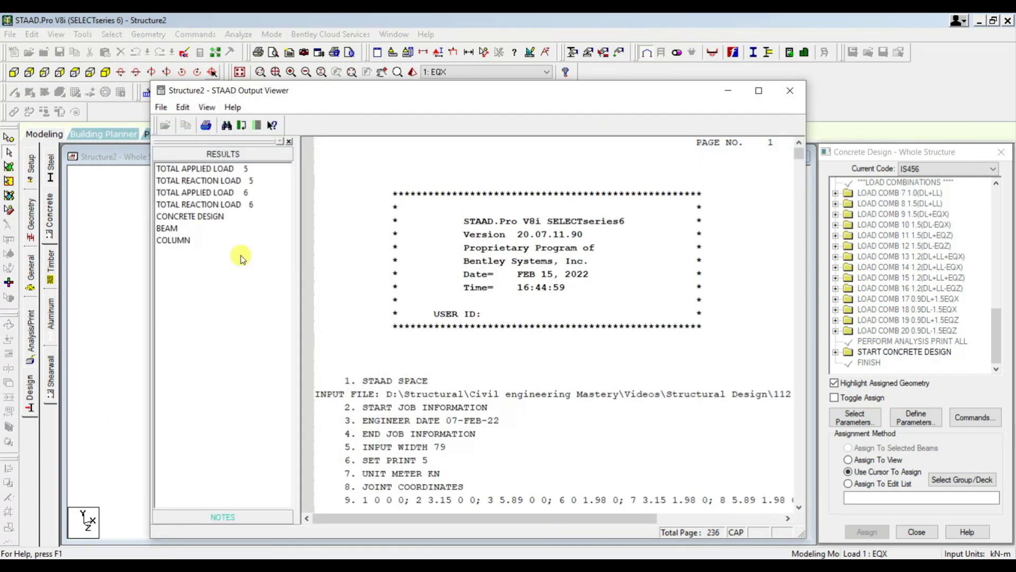
Examine the concrete design output, reviewing material grades, required and provided reinforcement, and shear design in the beam results starting with beam 5
click(211, 217)
click(167, 228)
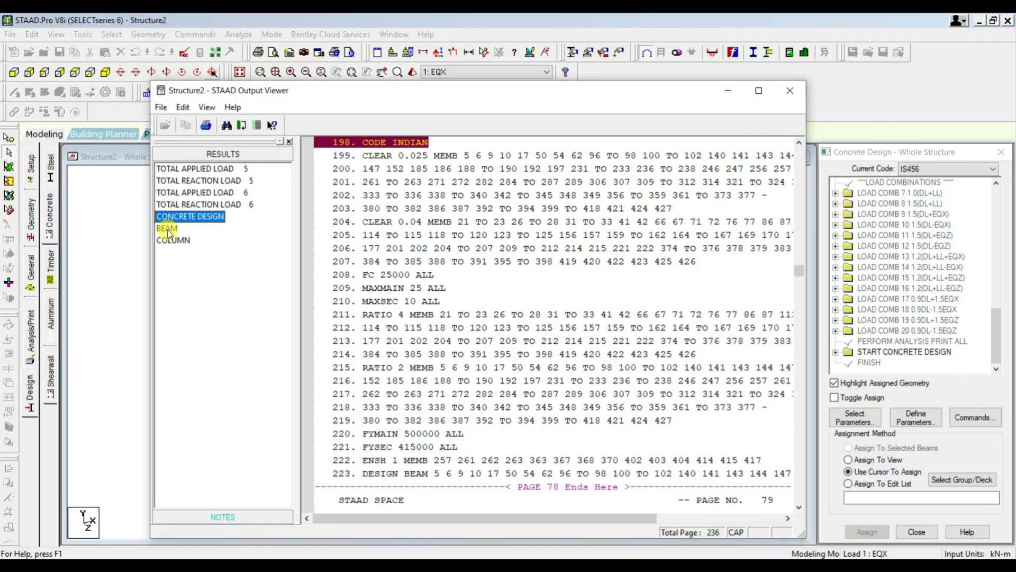
click(759, 90)
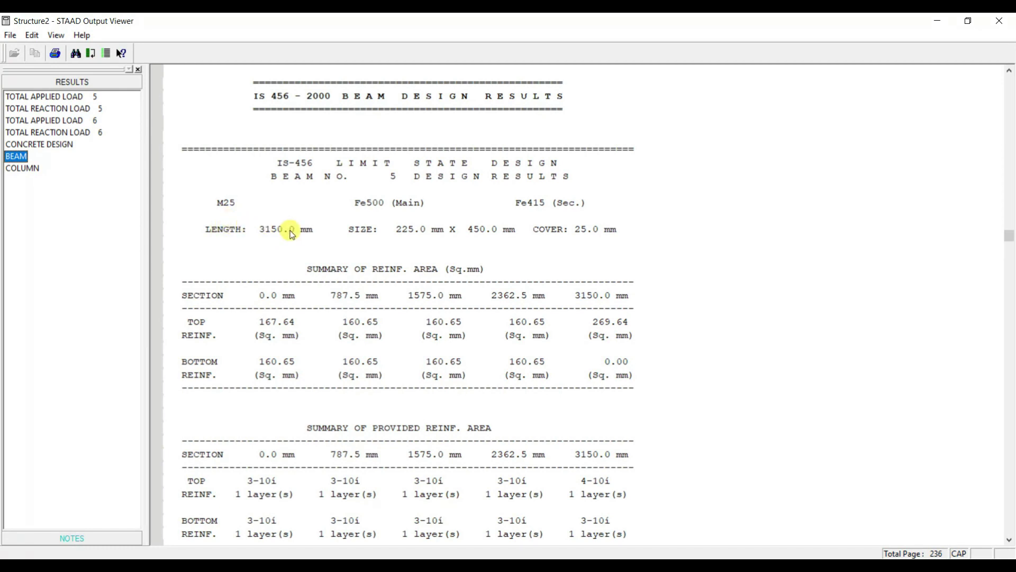
double_click(225, 204)
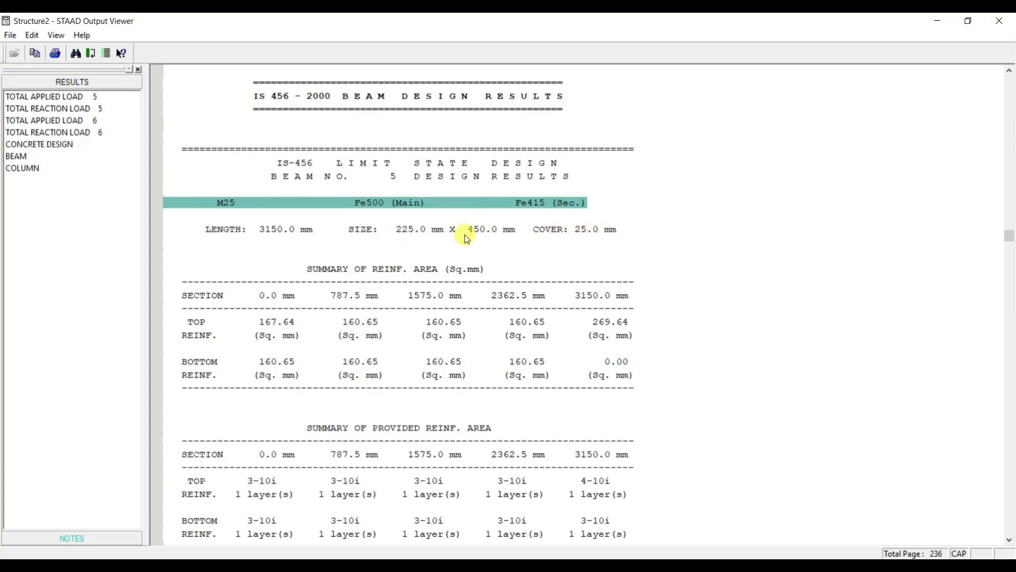
scroll(490, 271, down, 1)
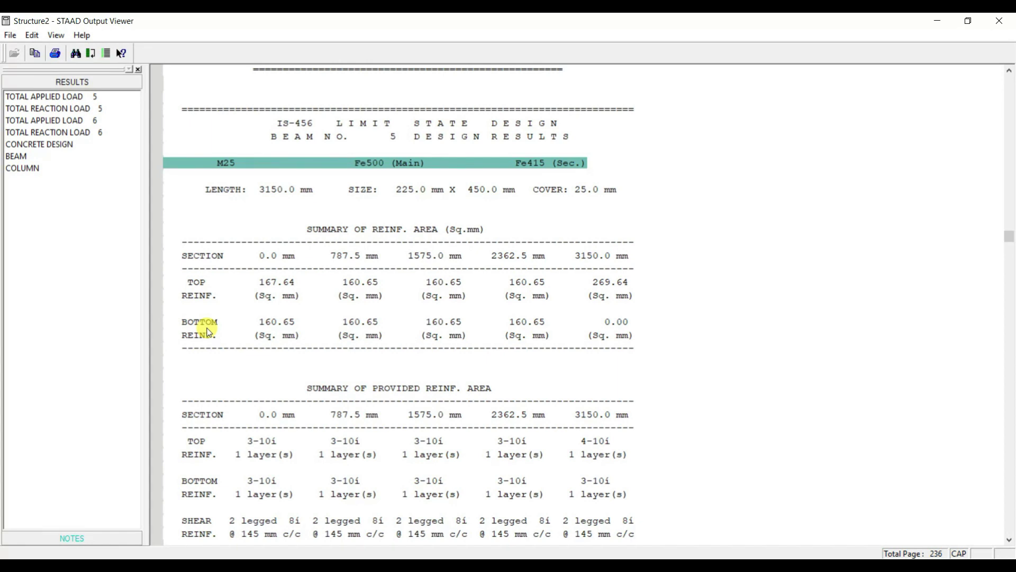
scroll(398, 393, down, 2)
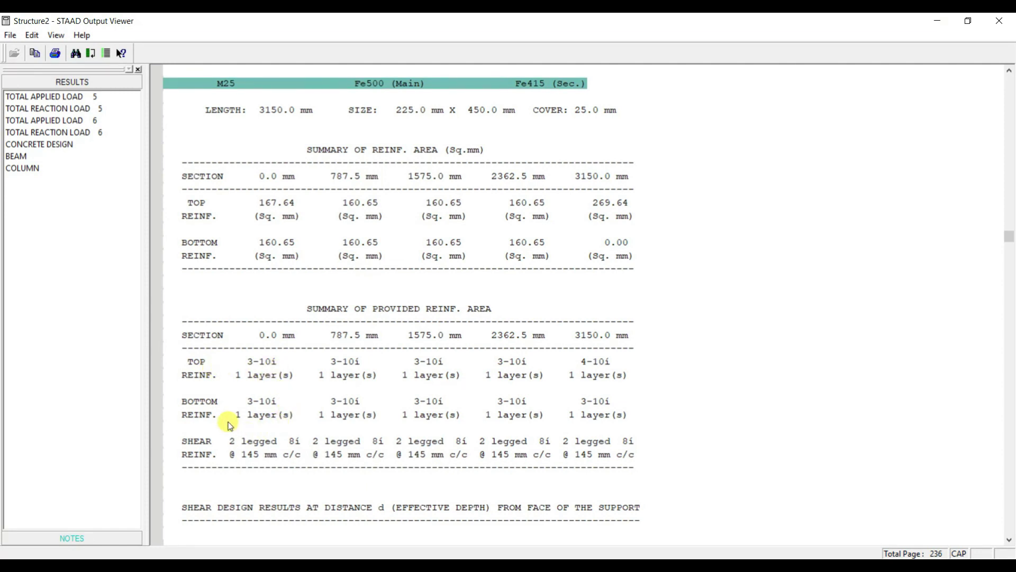
scroll(292, 409, down, 1)
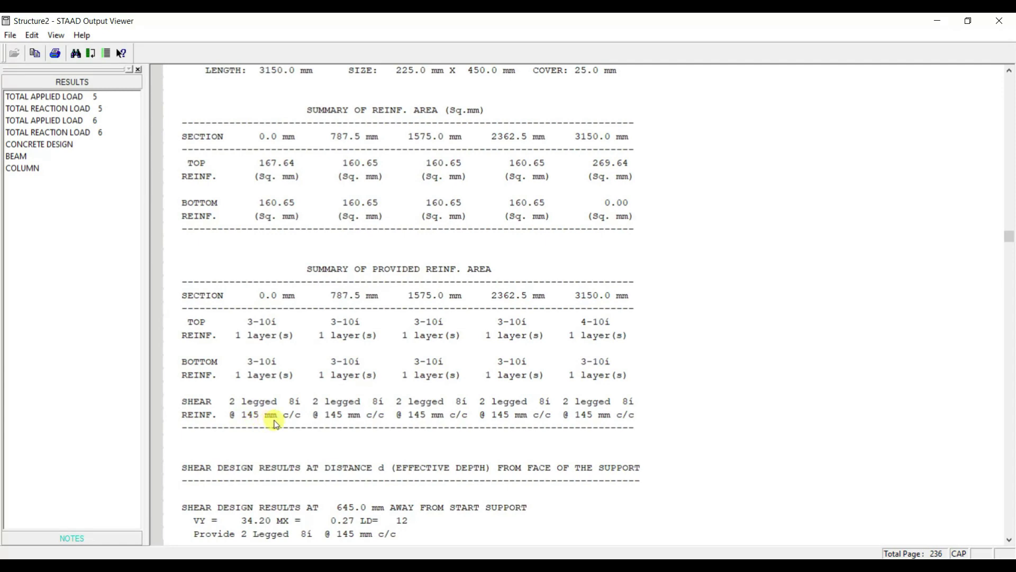
scroll(309, 425, down, 2)
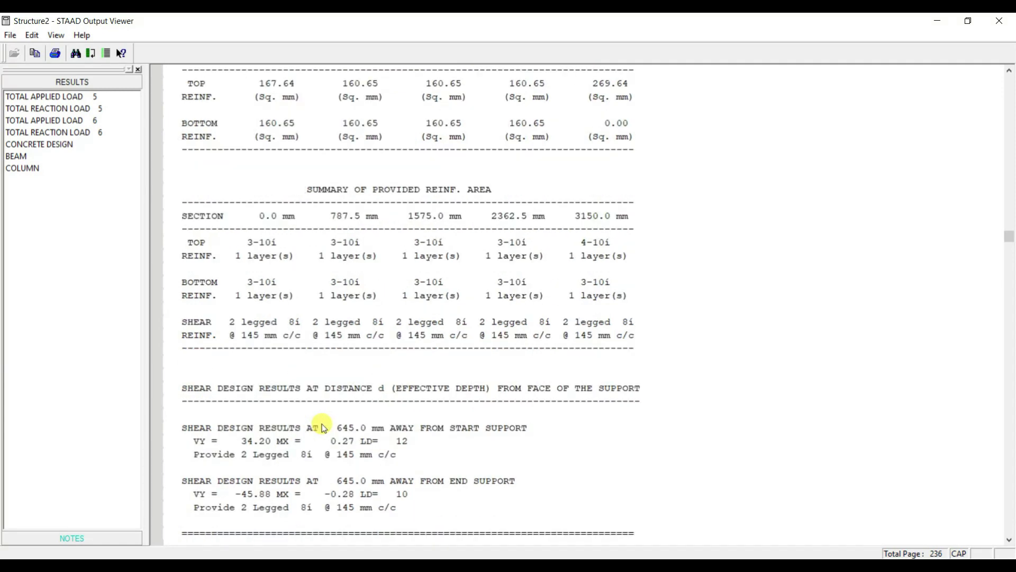
scroll(323, 428, down, 2)
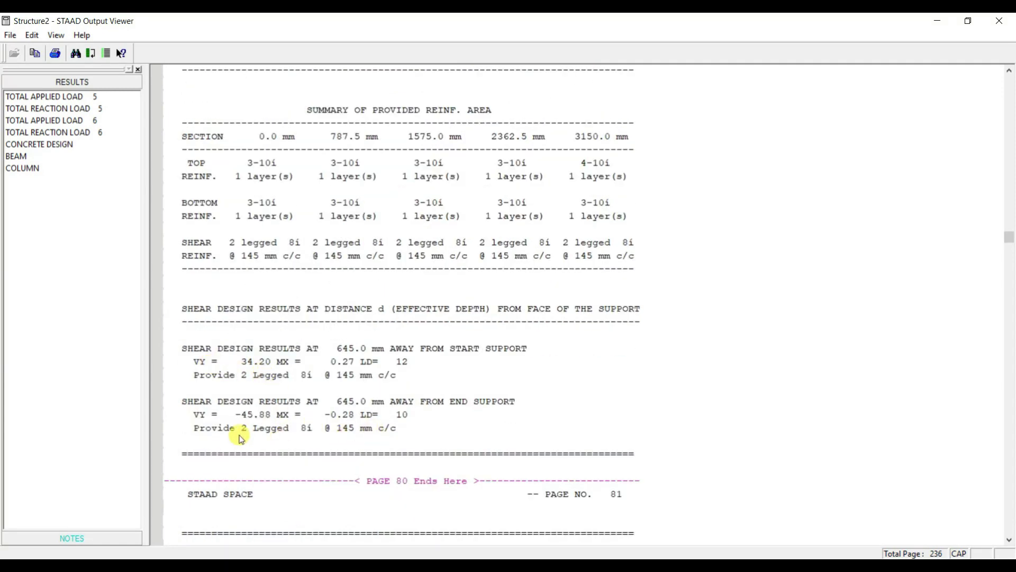
scroll(366, 350, down, 15)
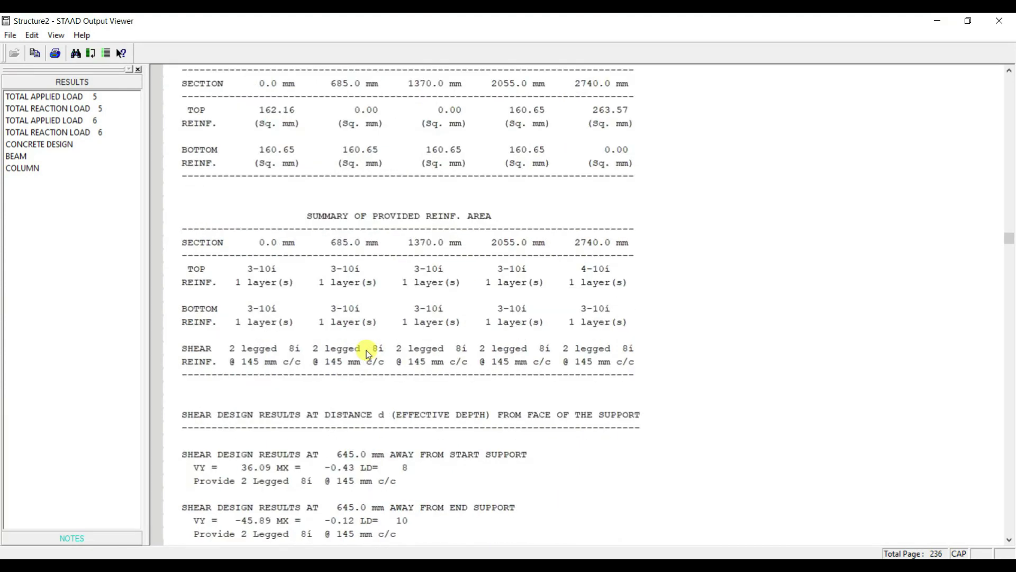
scroll(366, 351, down, 12)
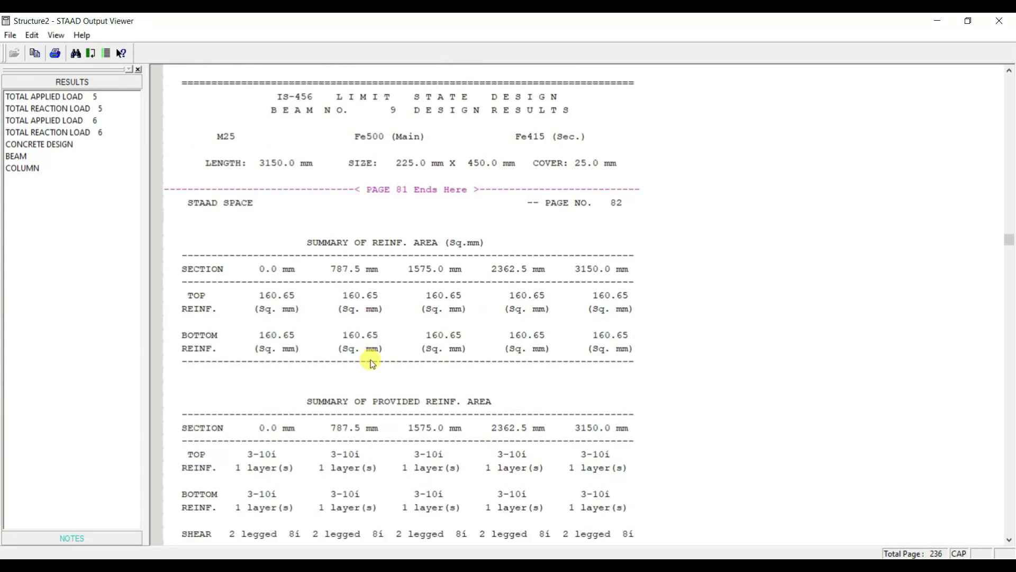
Review the column design results in the output file, checking steel area, main and tie reinforcement and section capacity from column 21 onward
click(24, 167)
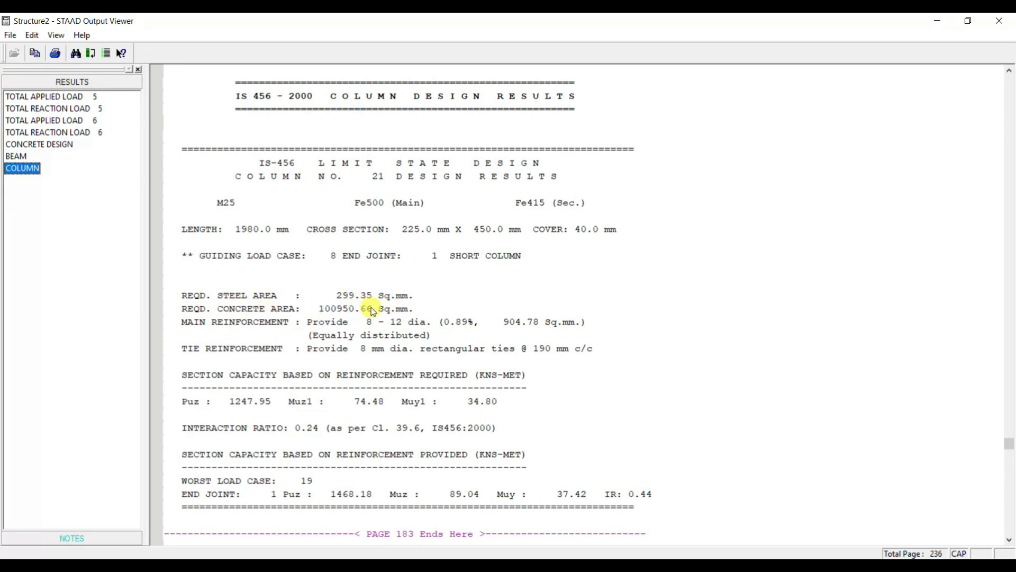
scroll(373, 312, down, 1)
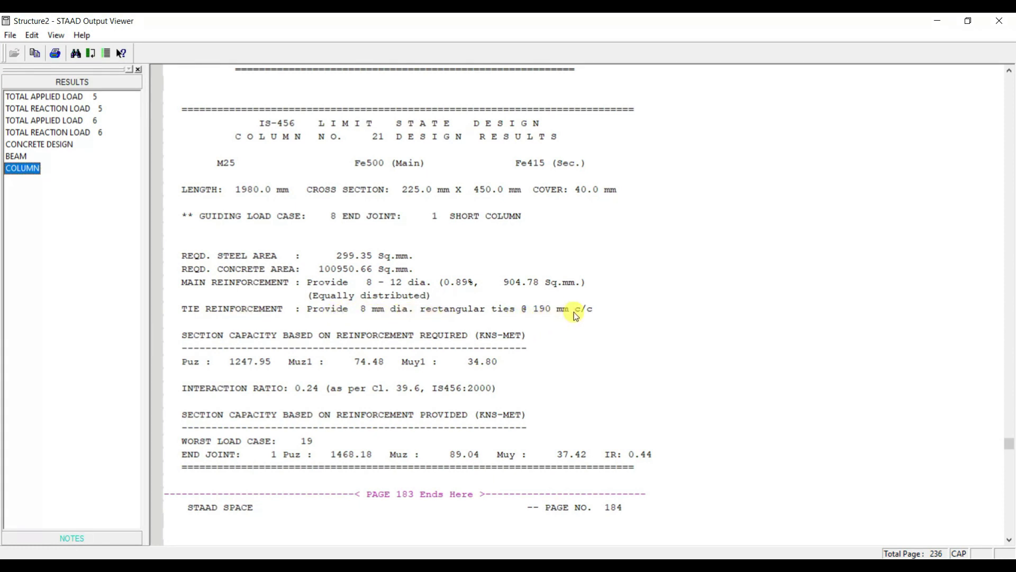
scroll(502, 344, down, 4)
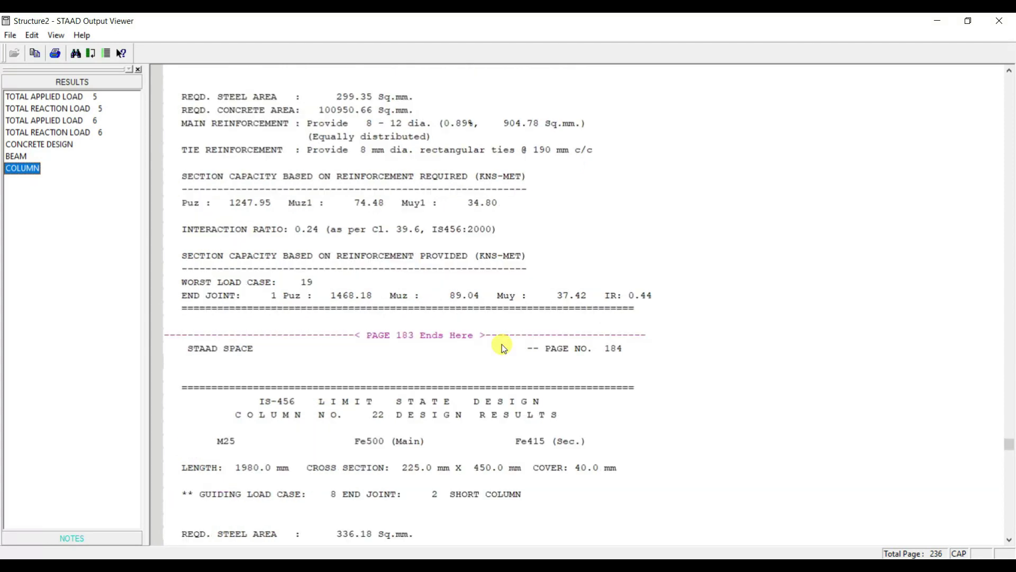
scroll(503, 344, down, 7)
scroll(504, 344, down, 15)
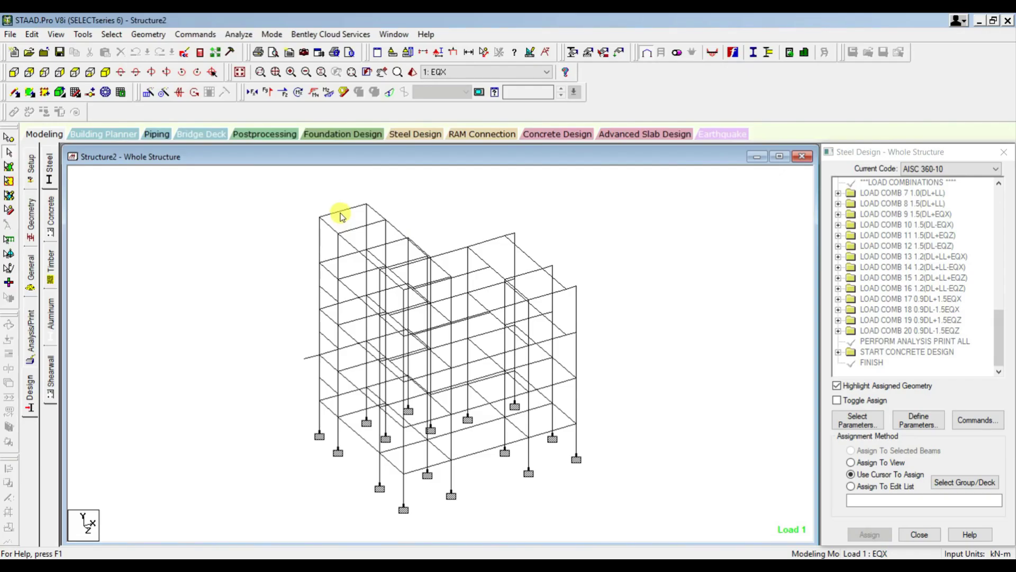
View the concrete design details of the roof-level beam at the top of the tower, then close its properties
double_click(339, 213)
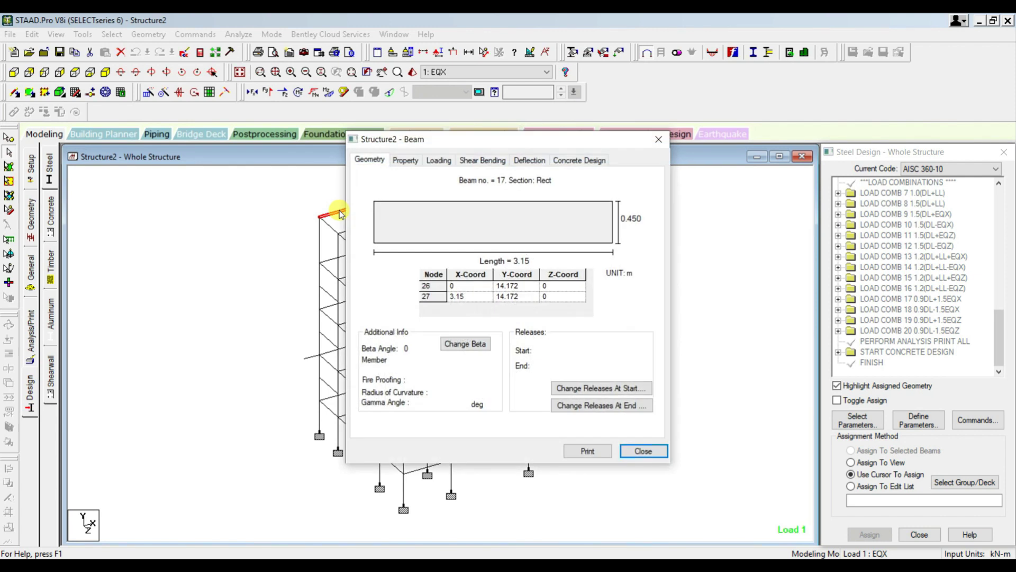
click(579, 165)
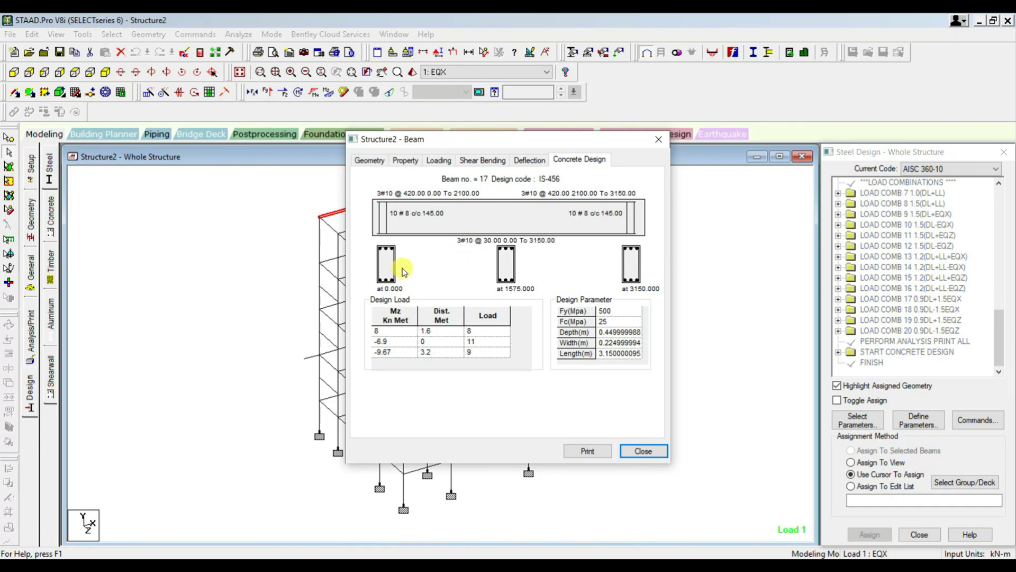
click(635, 449)
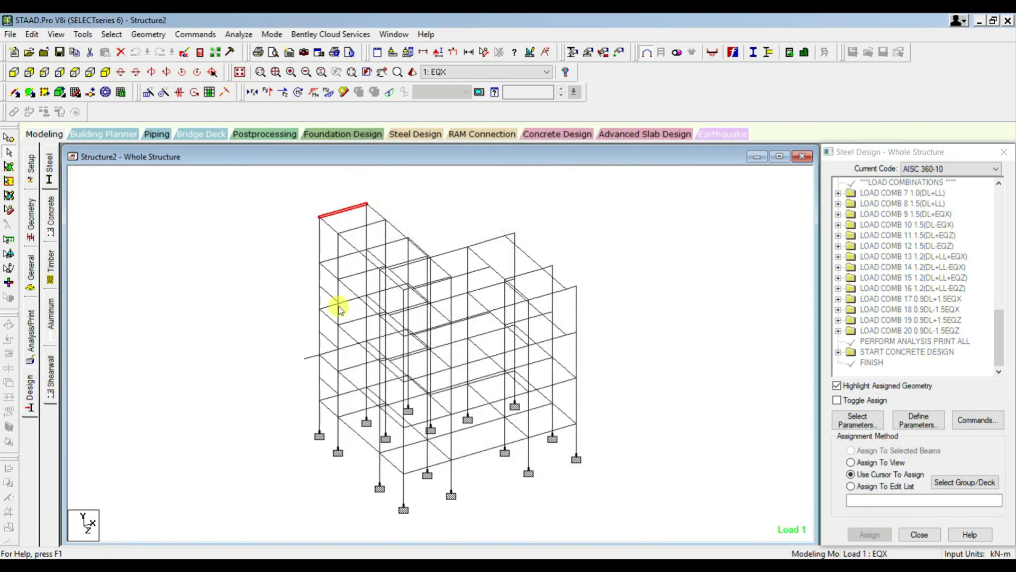
Inspect the concrete design details of the top-storey corner column below that beam and close its properties
double_click(319, 246)
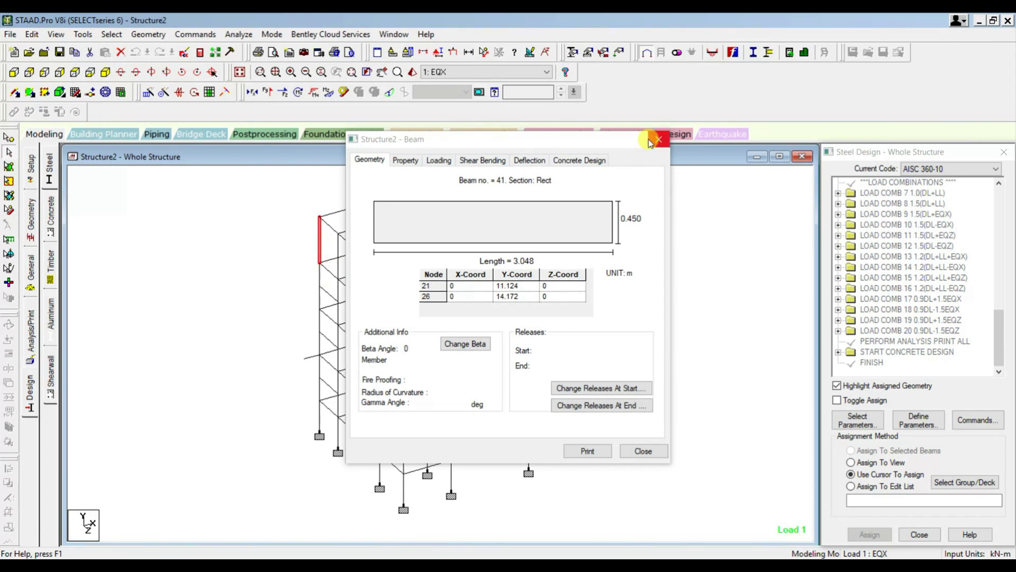
click(597, 159)
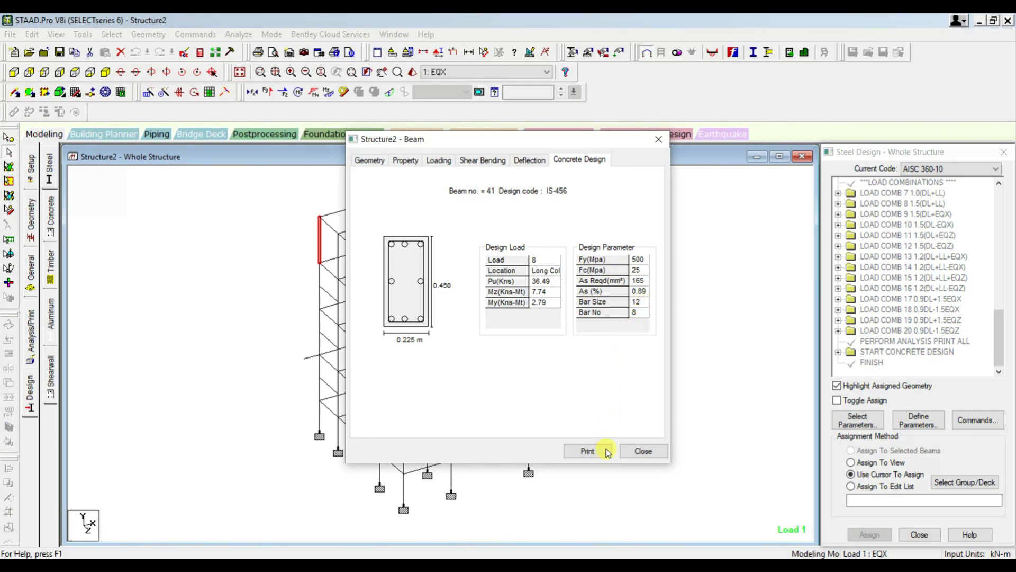
click(642, 451)
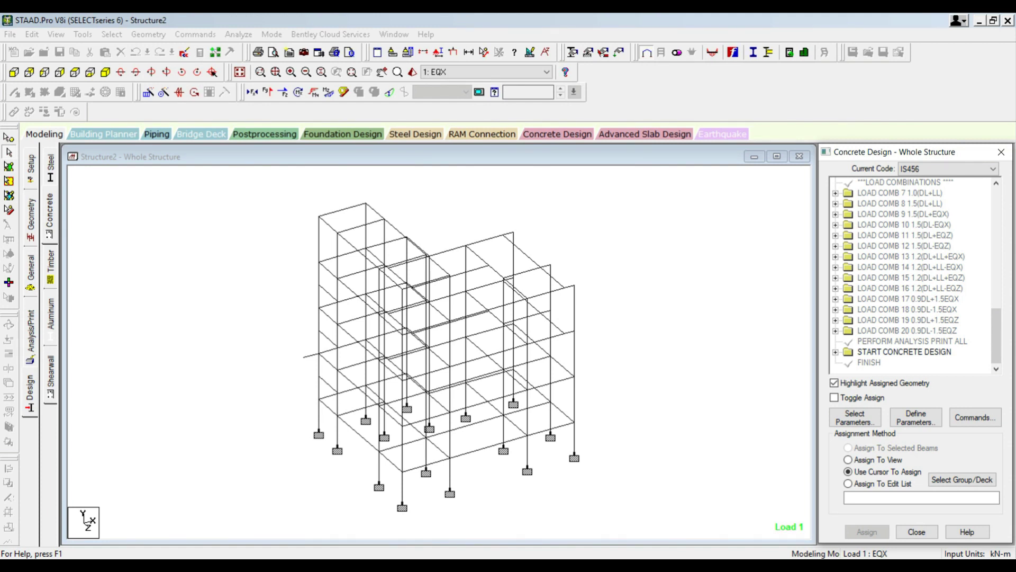